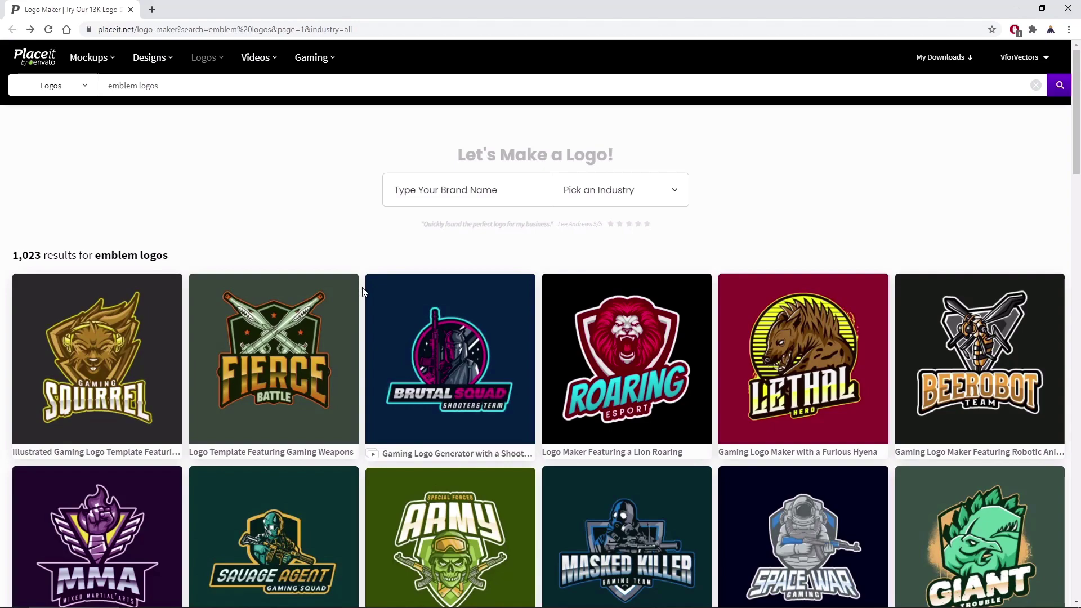
Browse the emblem logo templates, open the Brutal Squad shooter logo and try another shooter graphic
scroll(363, 291, down, 7)
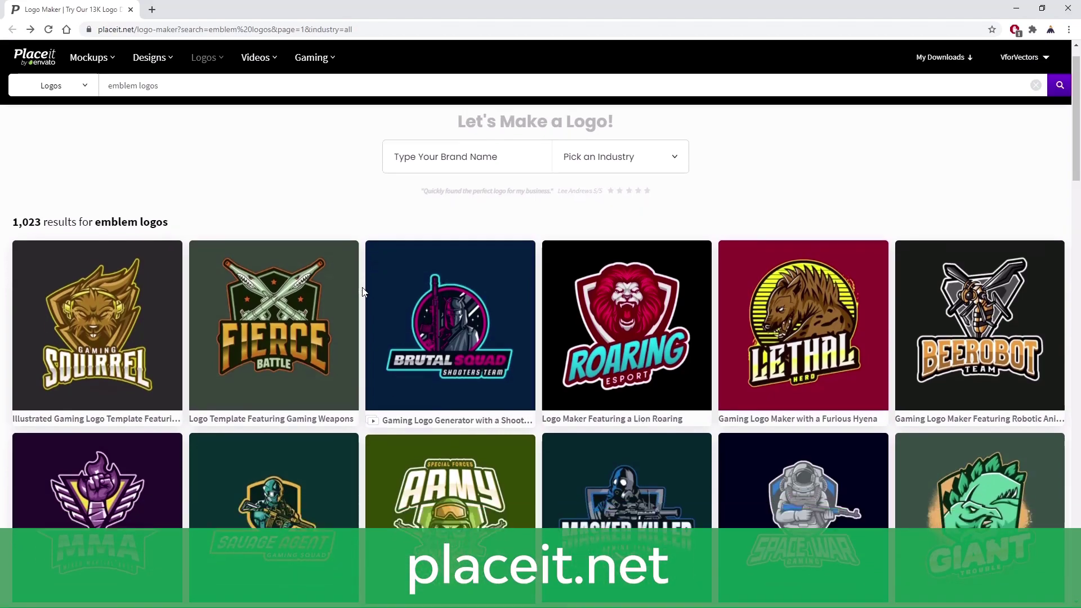
scroll(363, 291, down, 20)
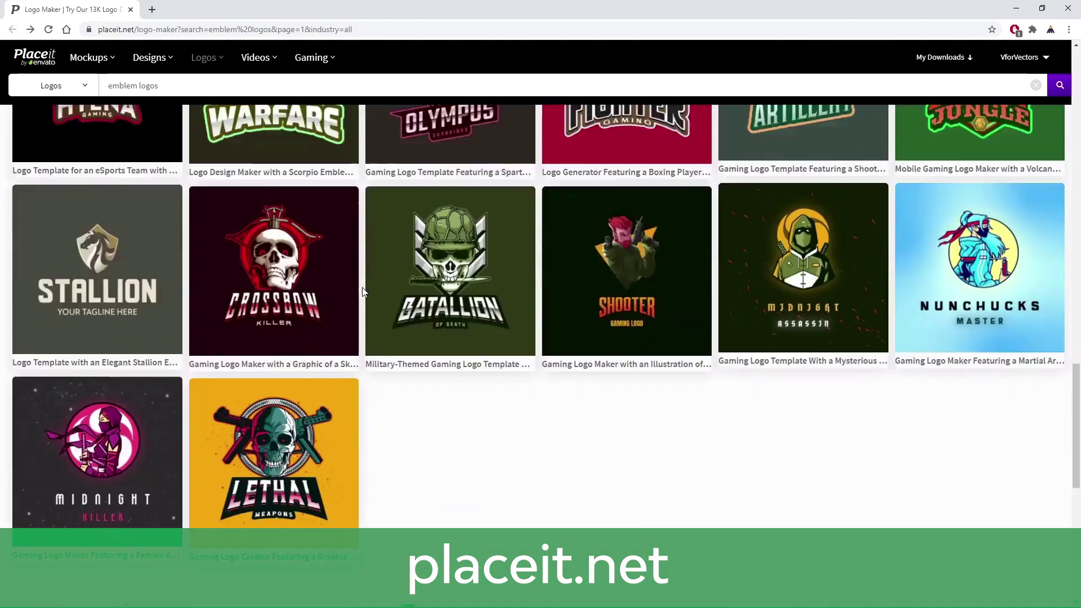
scroll(363, 291, up, 20)
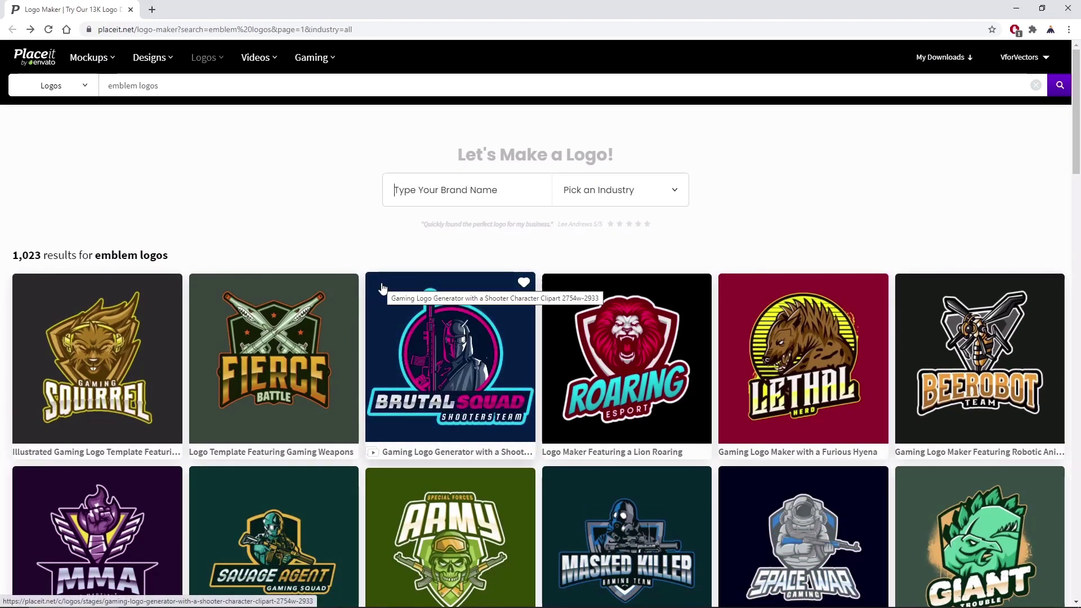
click(382, 289)
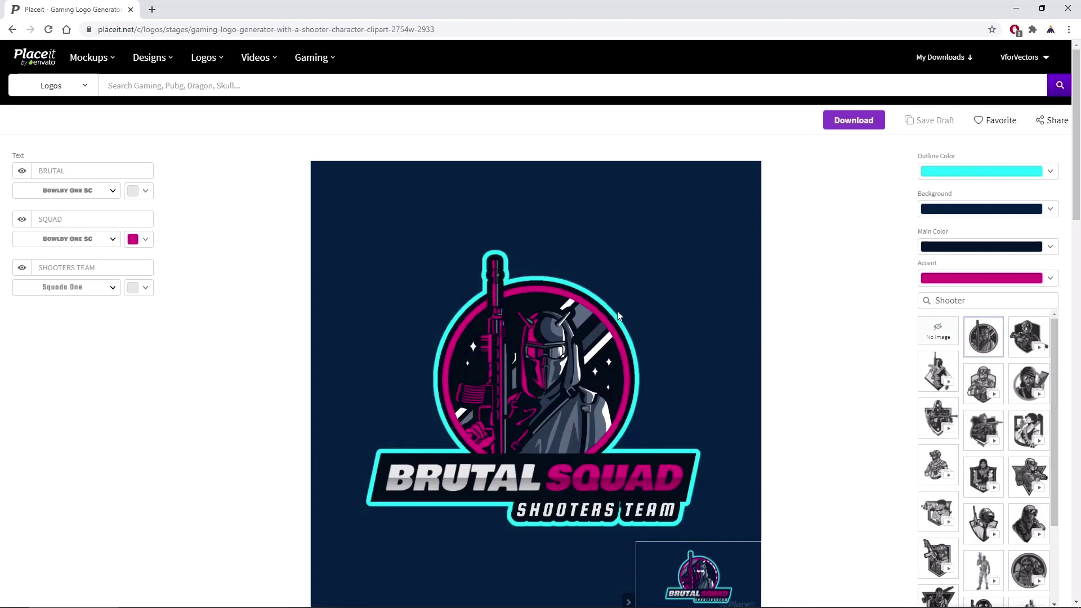
click(984, 381)
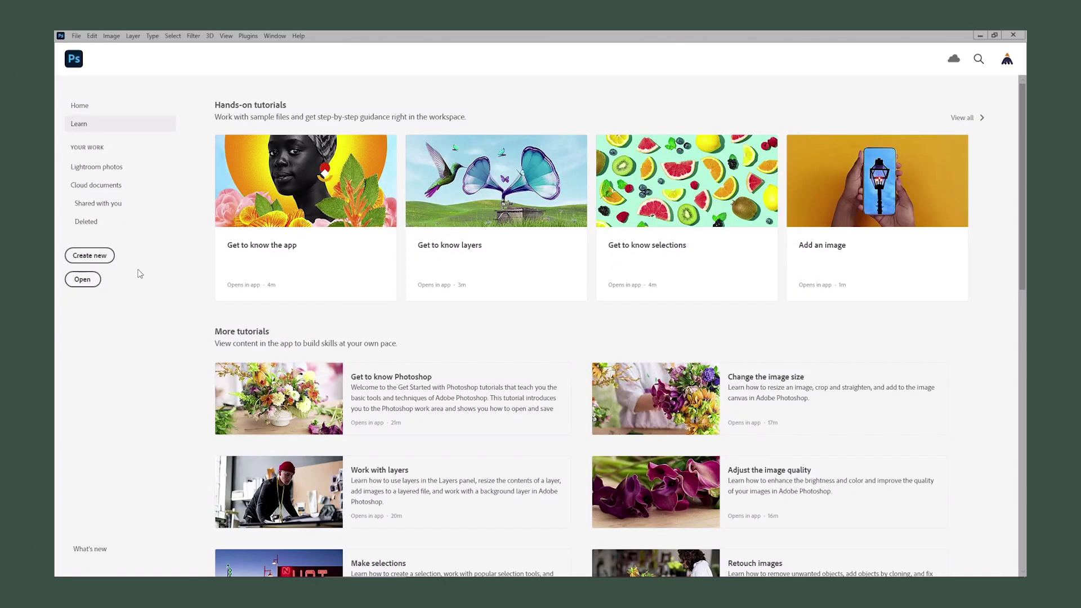
Switch to Photoshop and create an 850 × 850 pixel document at 72 pixels/inch in RGB Color with a white background
click(102, 256)
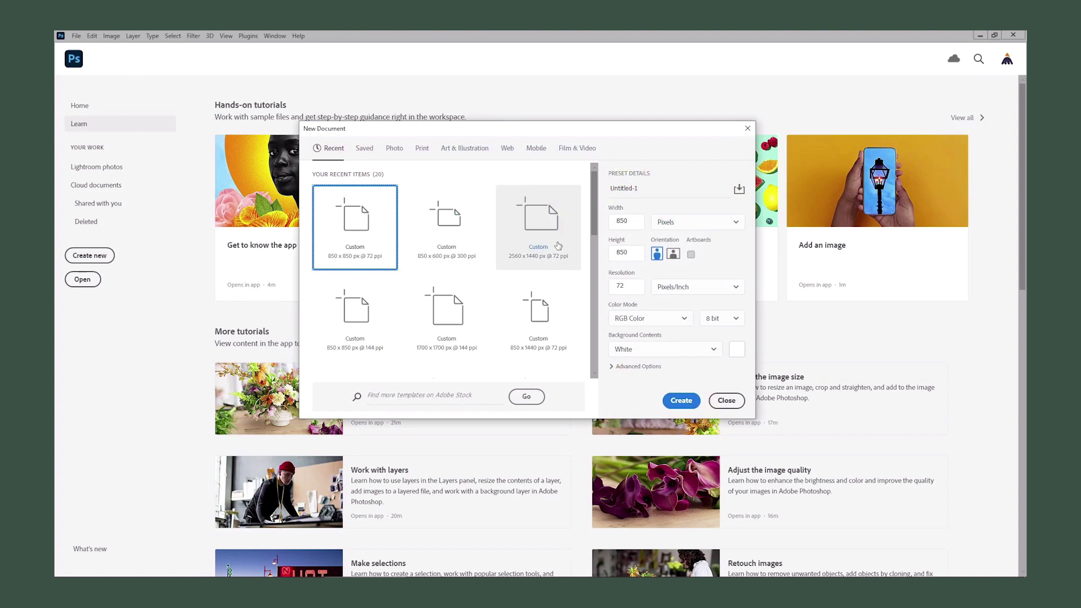
click(688, 224)
click(687, 241)
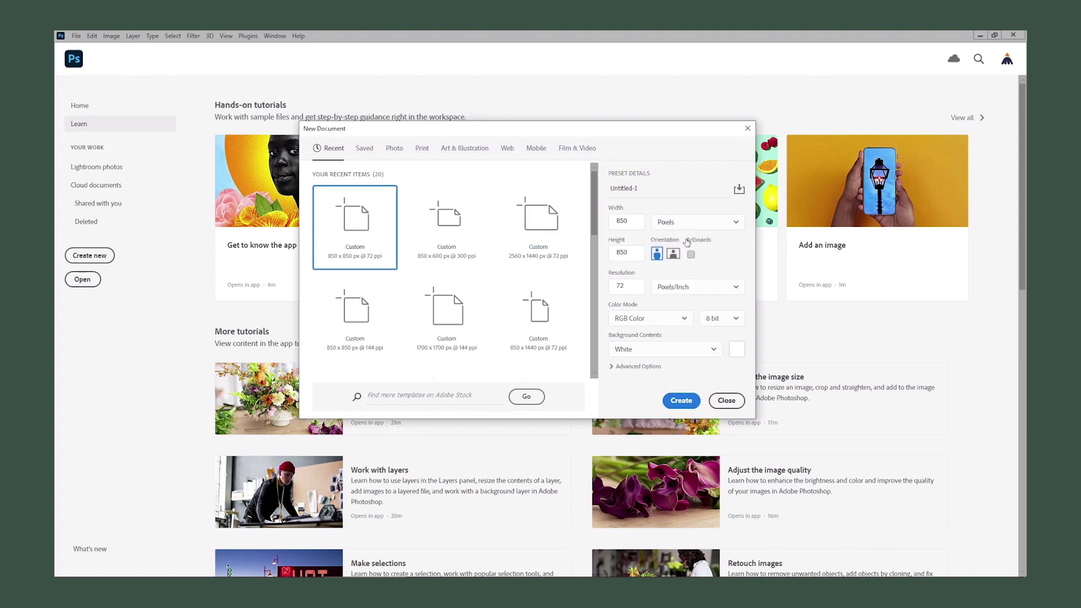
drag(626, 224, 616, 253)
drag(638, 286, 617, 285)
click(680, 321)
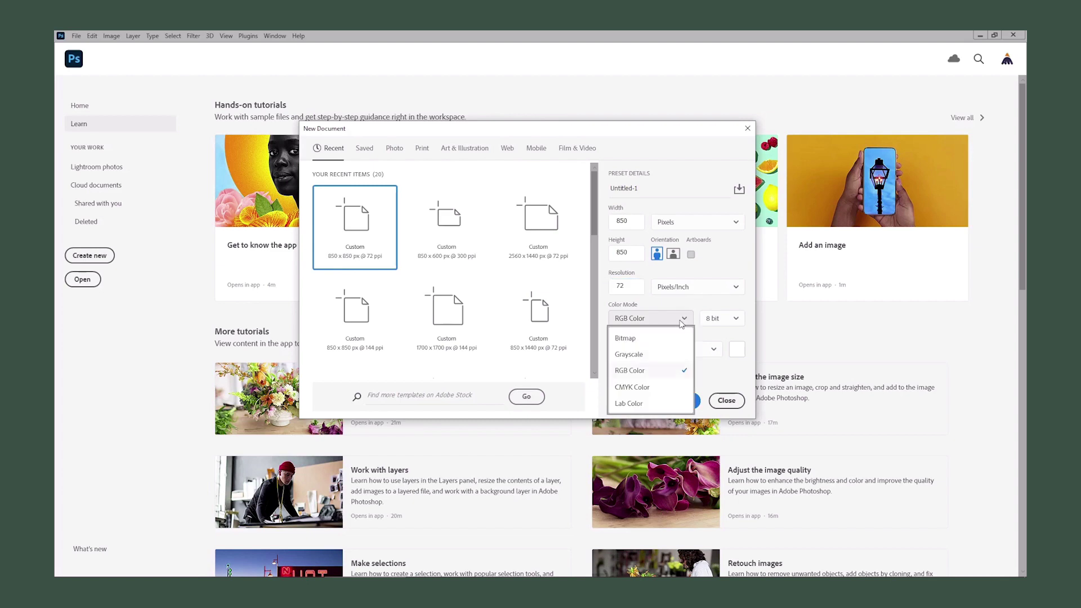
click(656, 375)
click(681, 401)
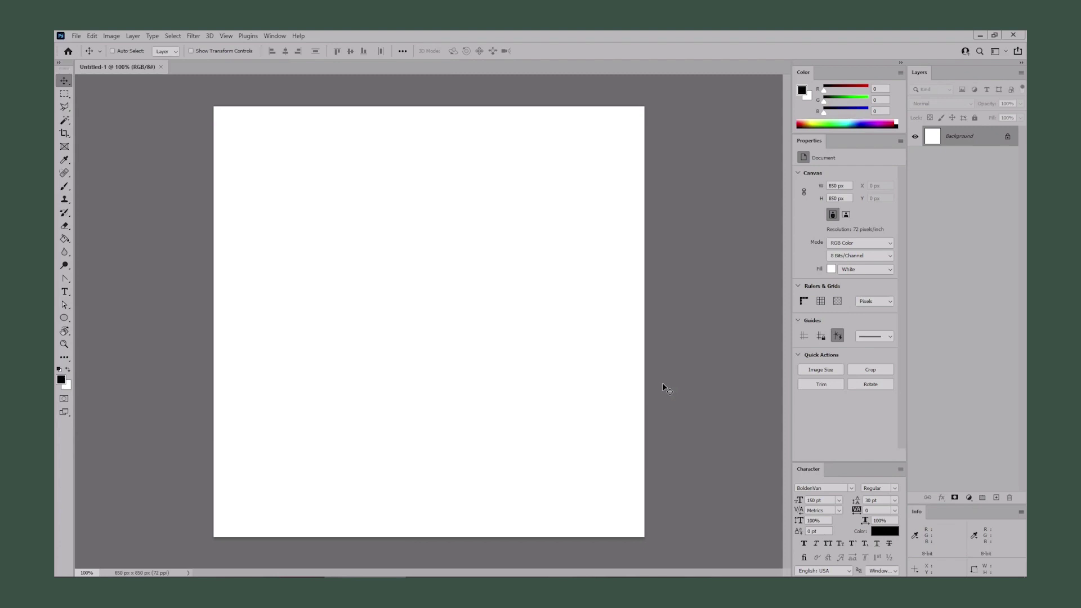
Show the document grid and enable snapping to the grid
key(ctrl+0)
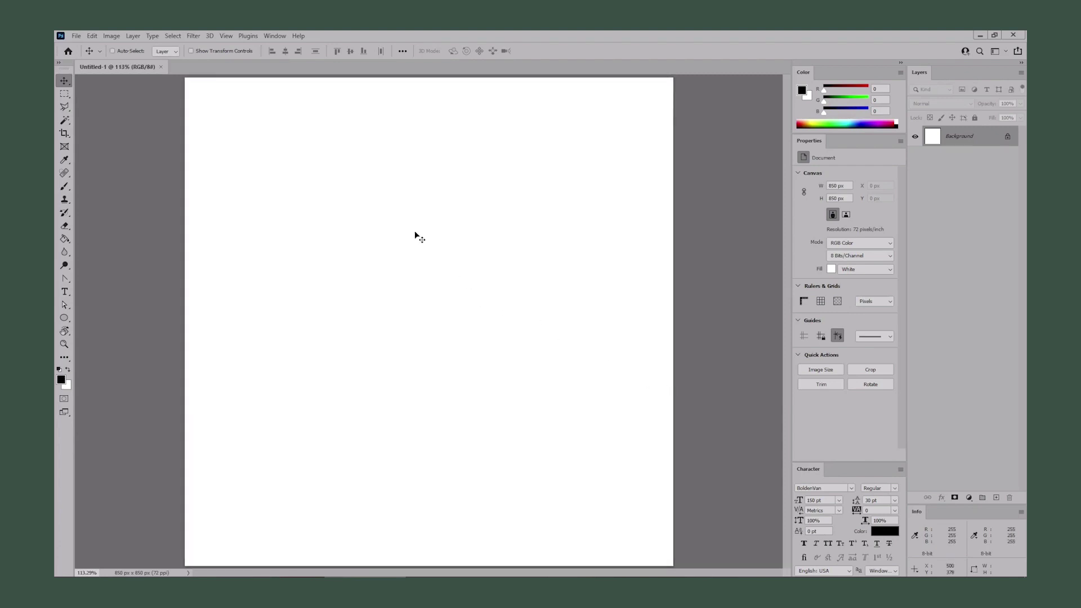
click(226, 35)
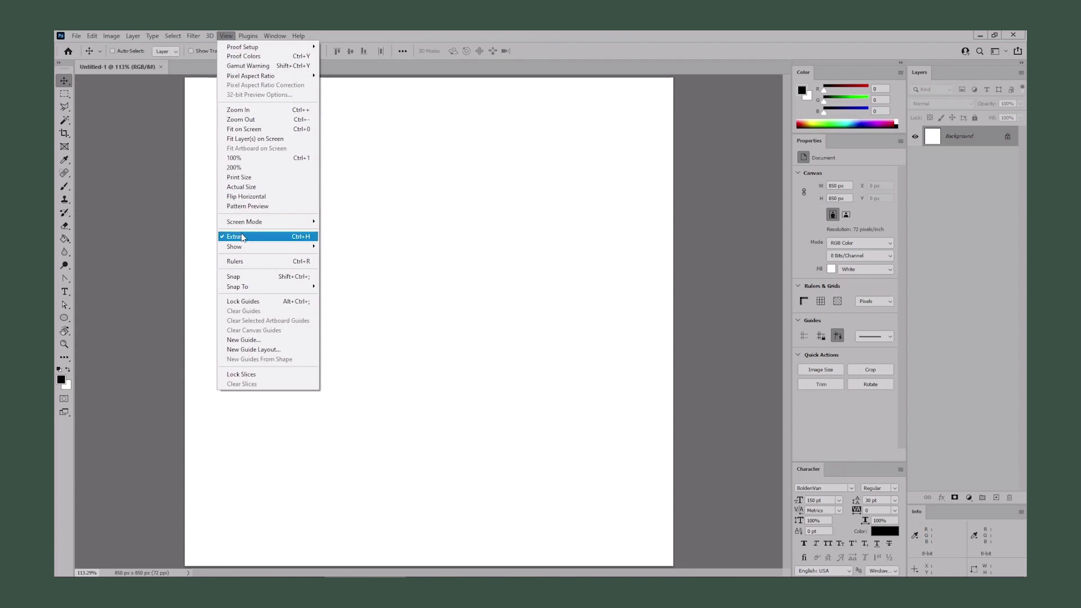
mouse_move(237, 246)
click(338, 276)
click(225, 35)
mouse_move(253, 247)
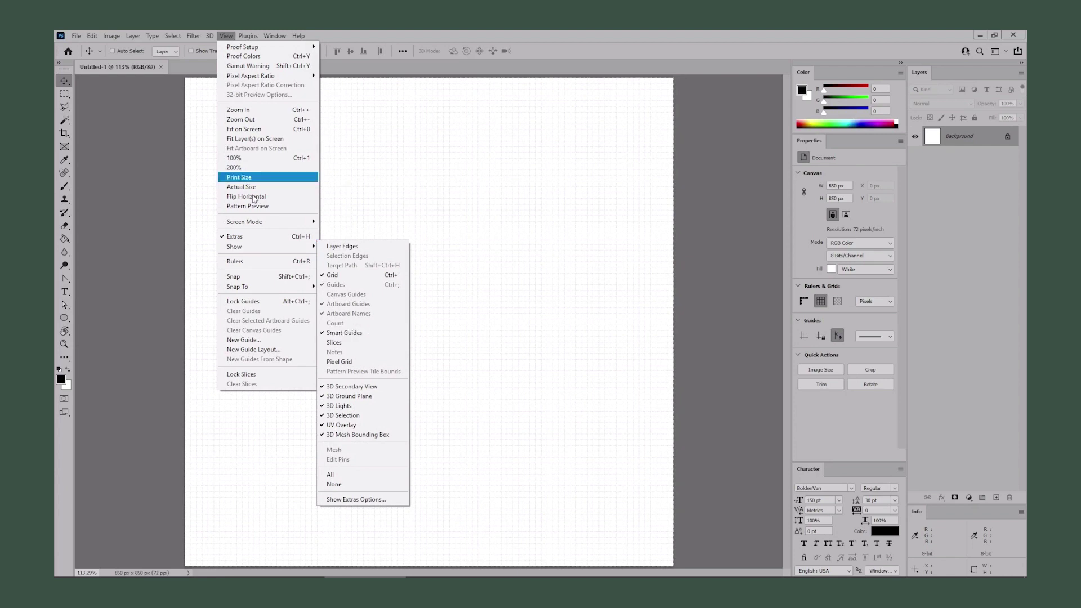
mouse_move(256, 286)
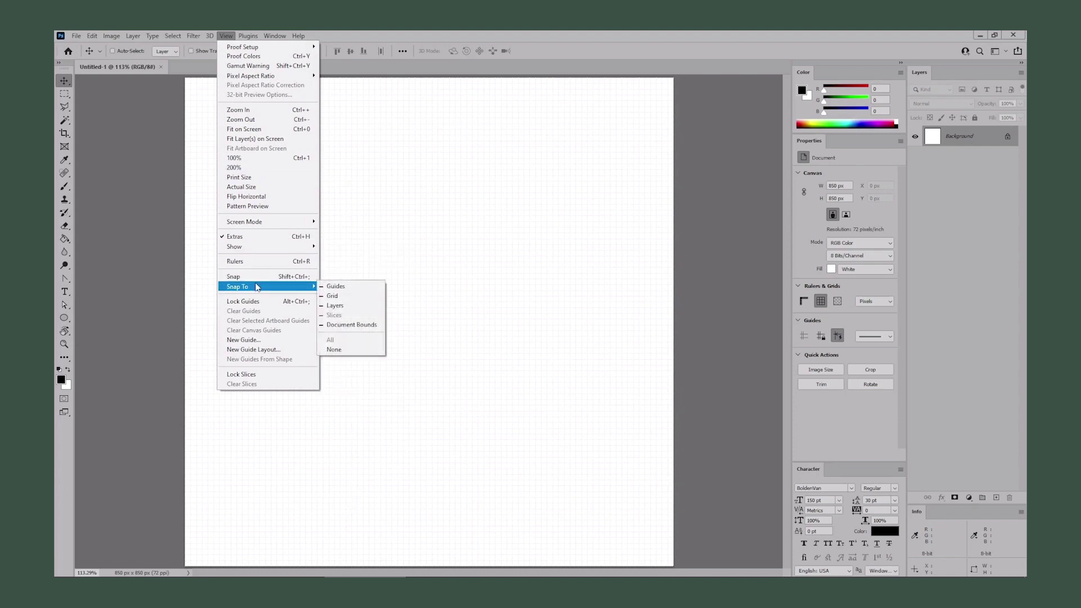
click(345, 297)
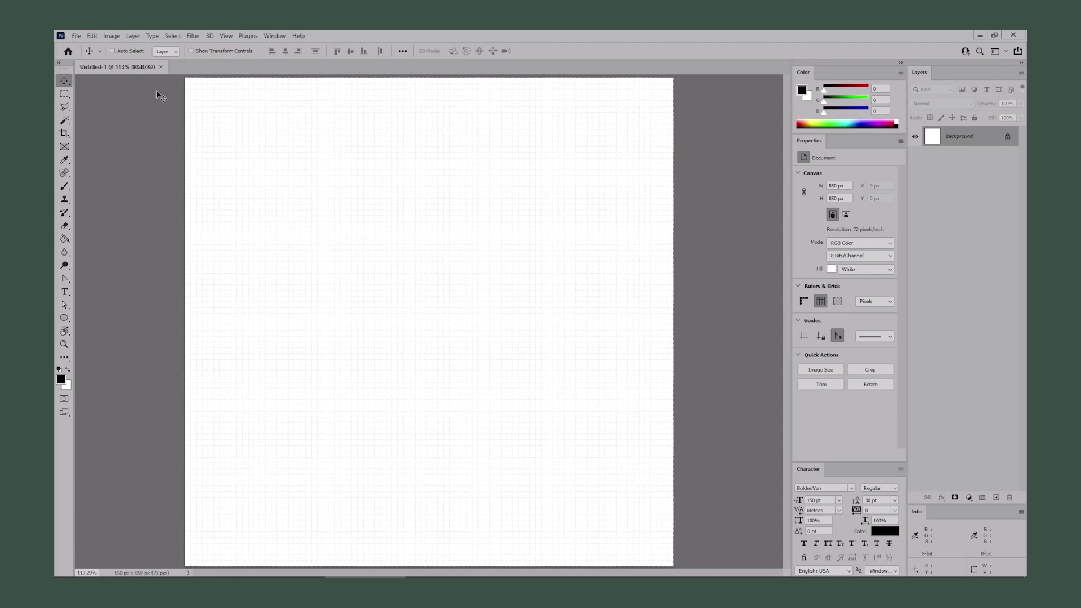
Configure the grid preferences with a gridline every 5 pixels, 1 subdivision, light gray colour and dashed lines
click(93, 37)
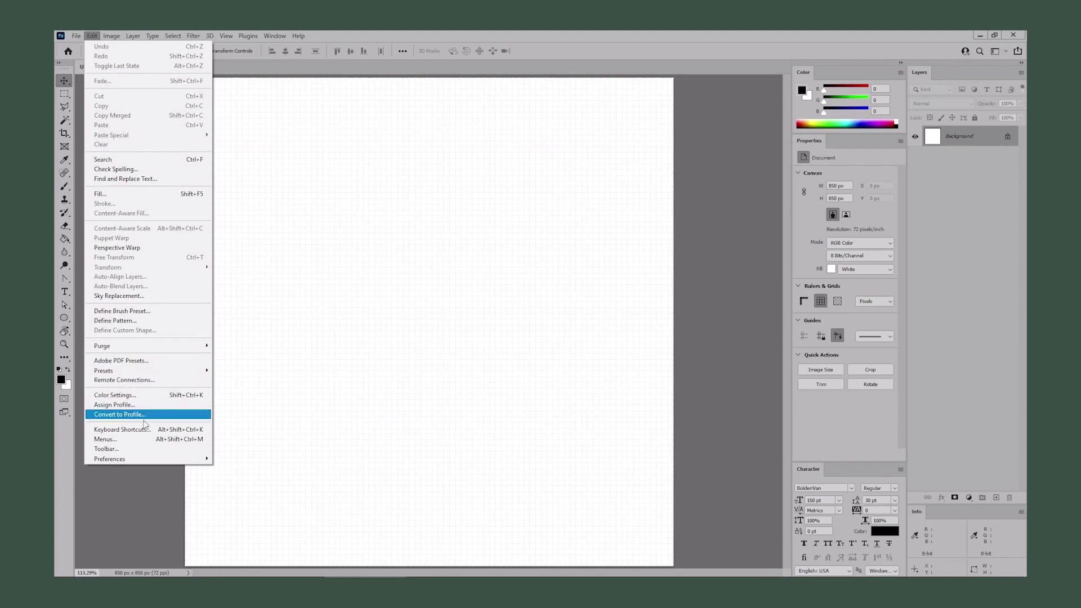
mouse_move(140, 459)
click(249, 386)
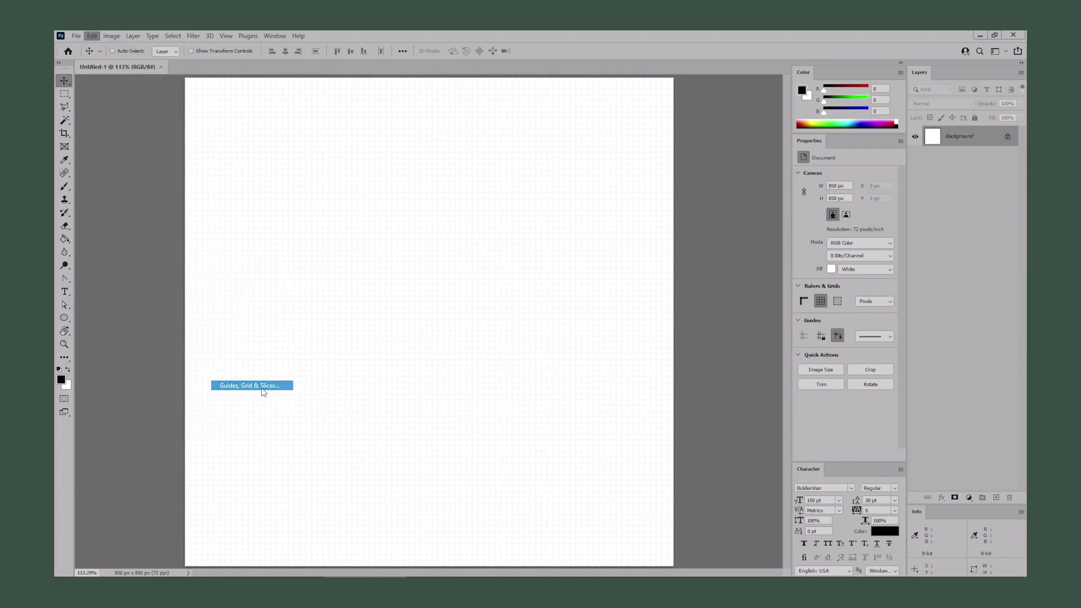
drag(669, 251, 648, 250)
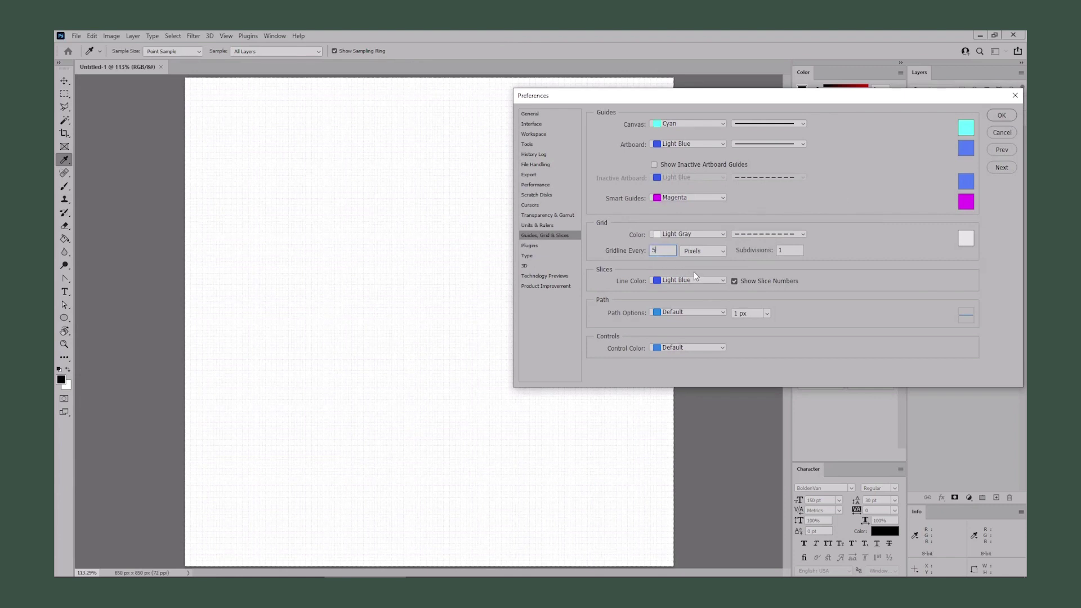
drag(783, 252, 774, 252)
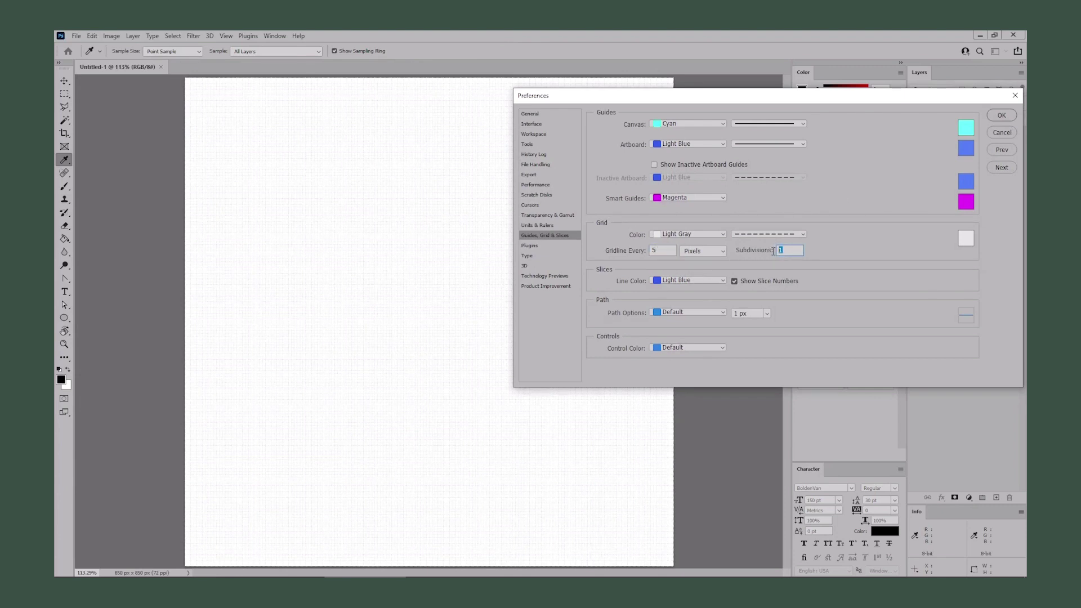
click(723, 236)
click(701, 328)
click(763, 235)
click(766, 253)
click(1000, 117)
key(v)
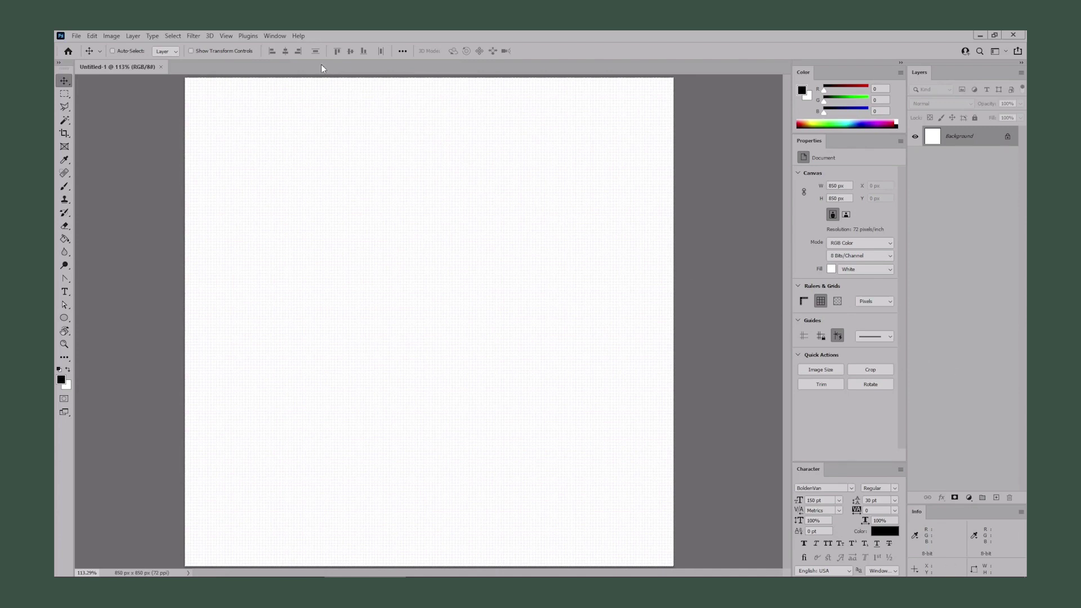
click(281, 39)
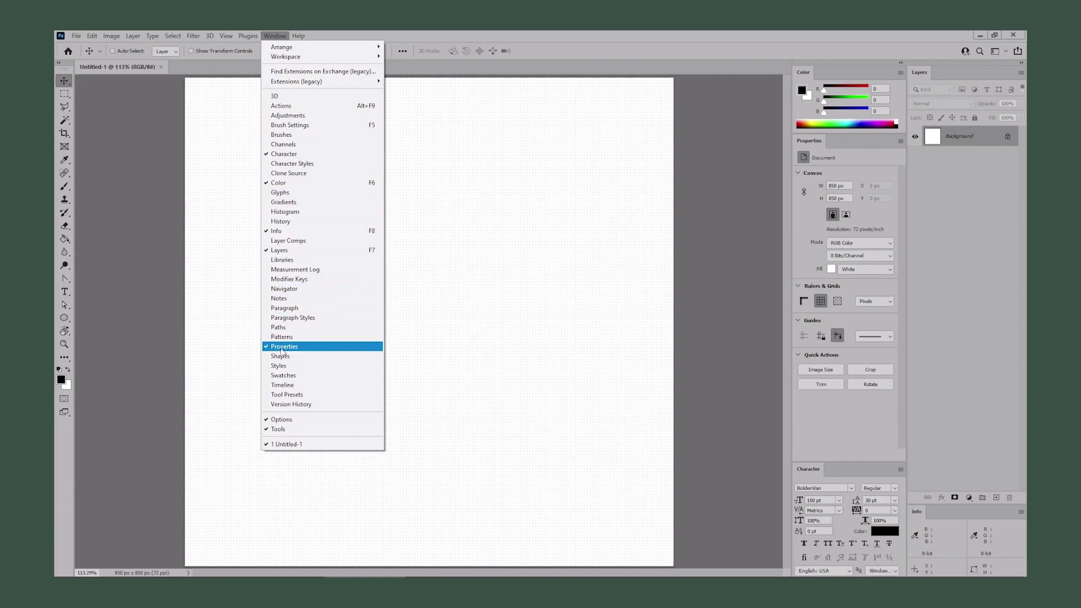
click(222, 347)
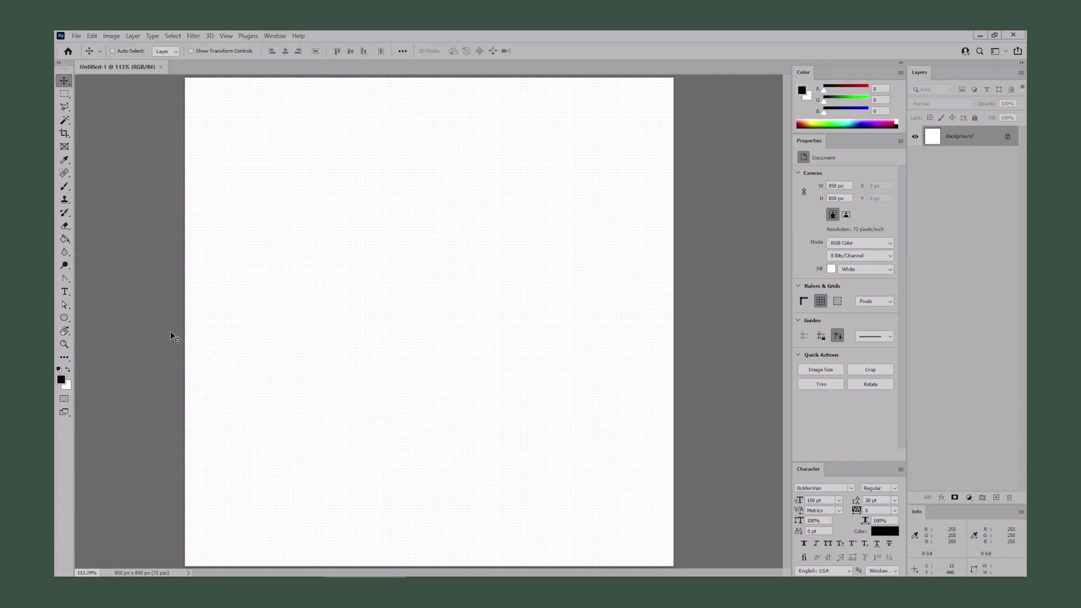
Create an ellipse shape 460 px wide and 530 px high with a white fill and a 1 px black stroke
click(66, 319)
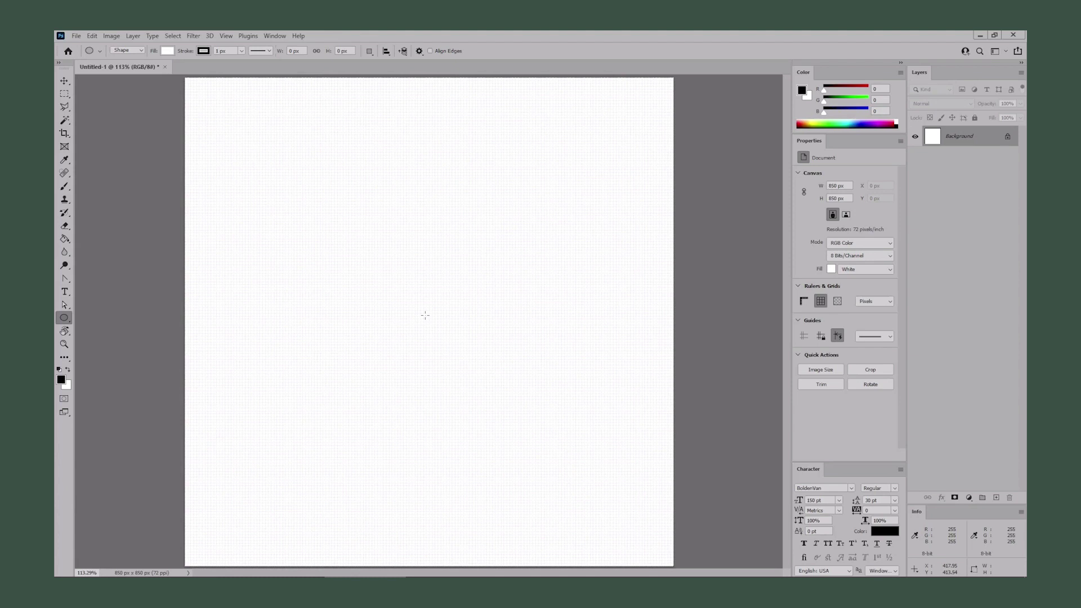
drag(306, 167, 504, 426)
key(ctrl+z)
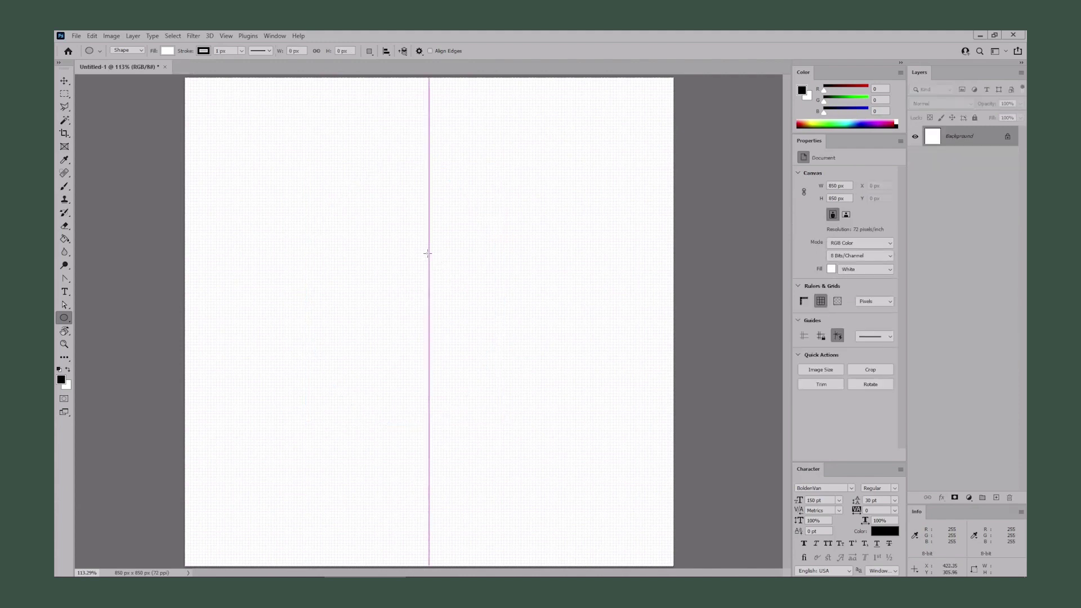
click(503, 255)
text(460)
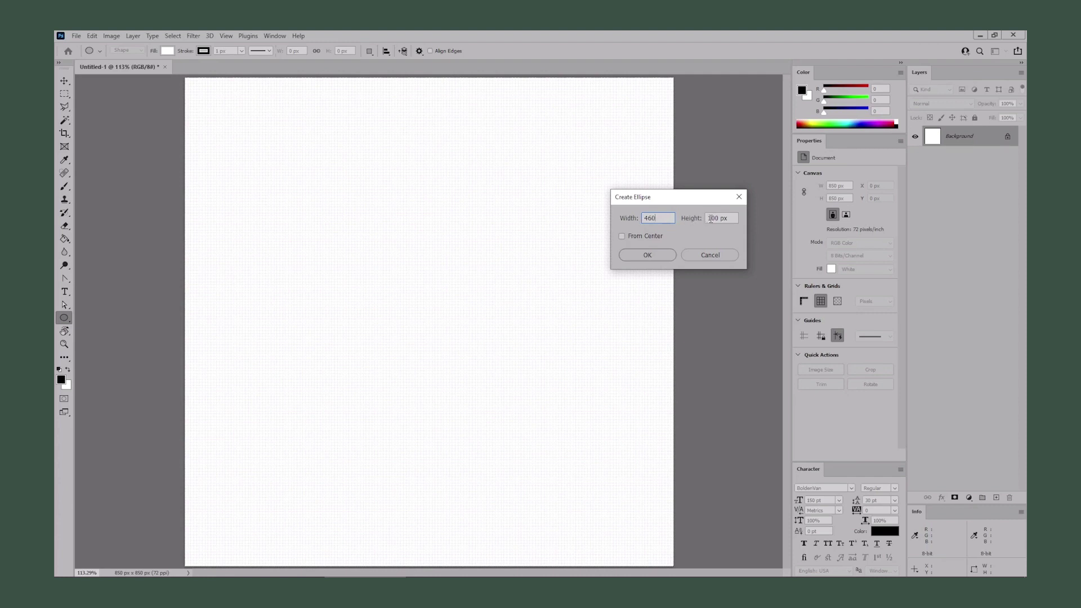
key(Tab)
text(530)
click(653, 256)
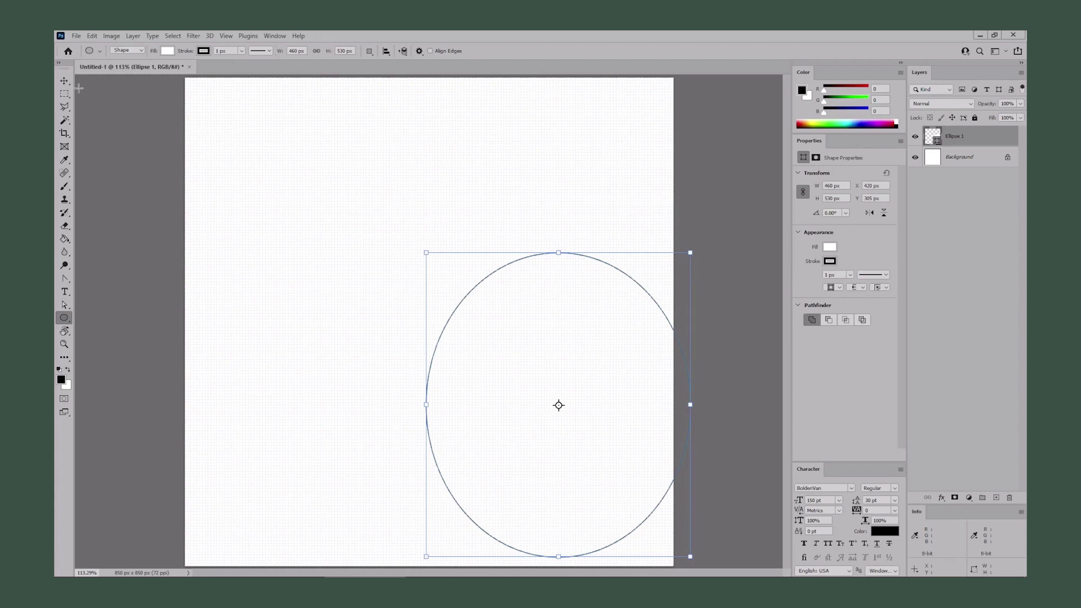
Centre the ellipse on the canvas and convert its bottom anchor point into a sharp corner
click(64, 81)
drag(553, 366, 428, 286)
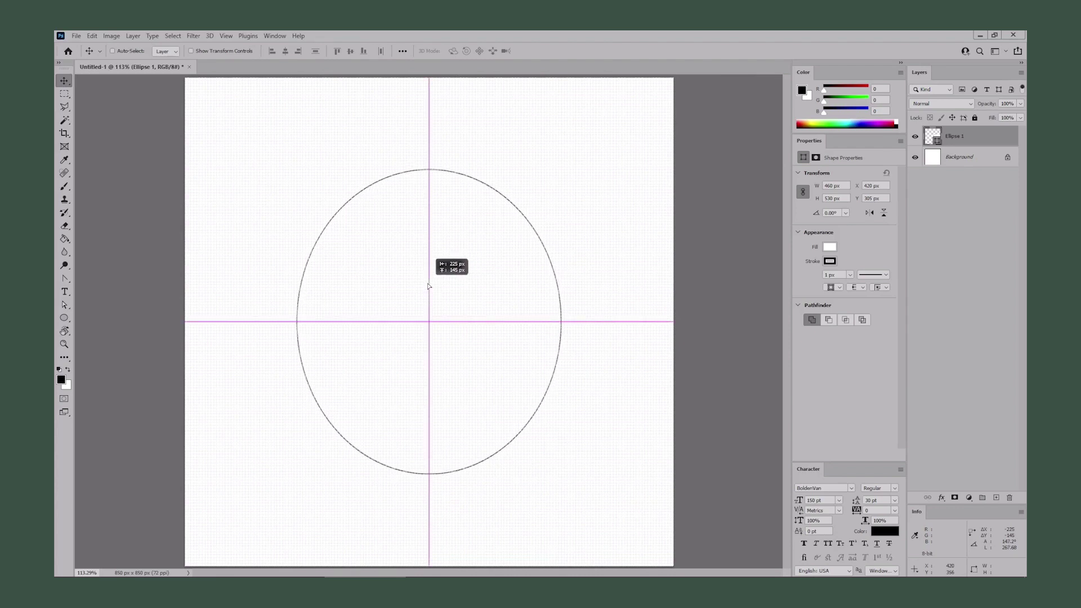
drag(428, 286, 428, 286)
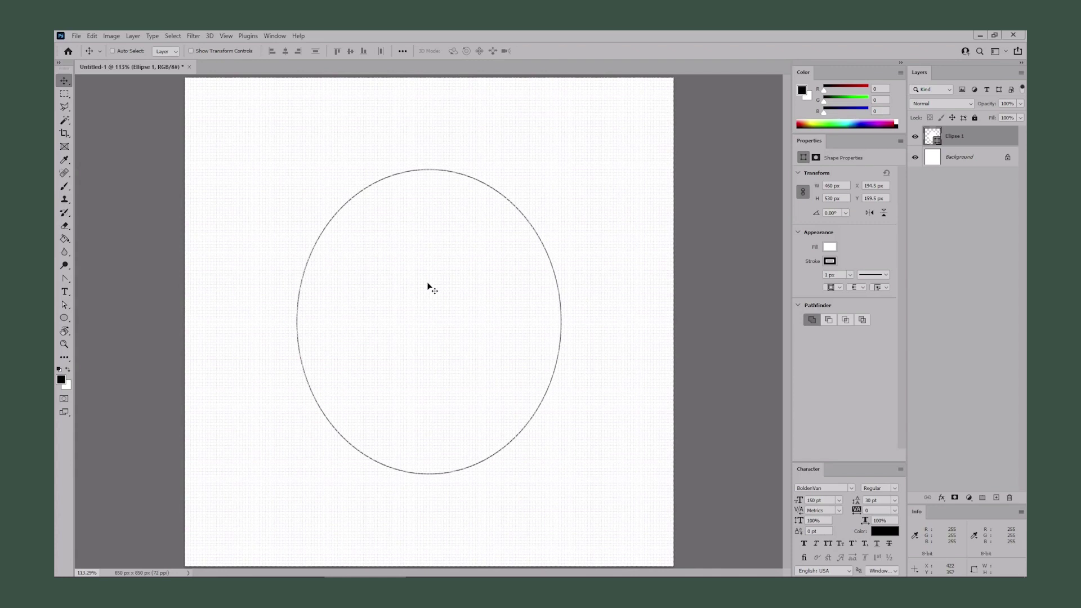
click(65, 280)
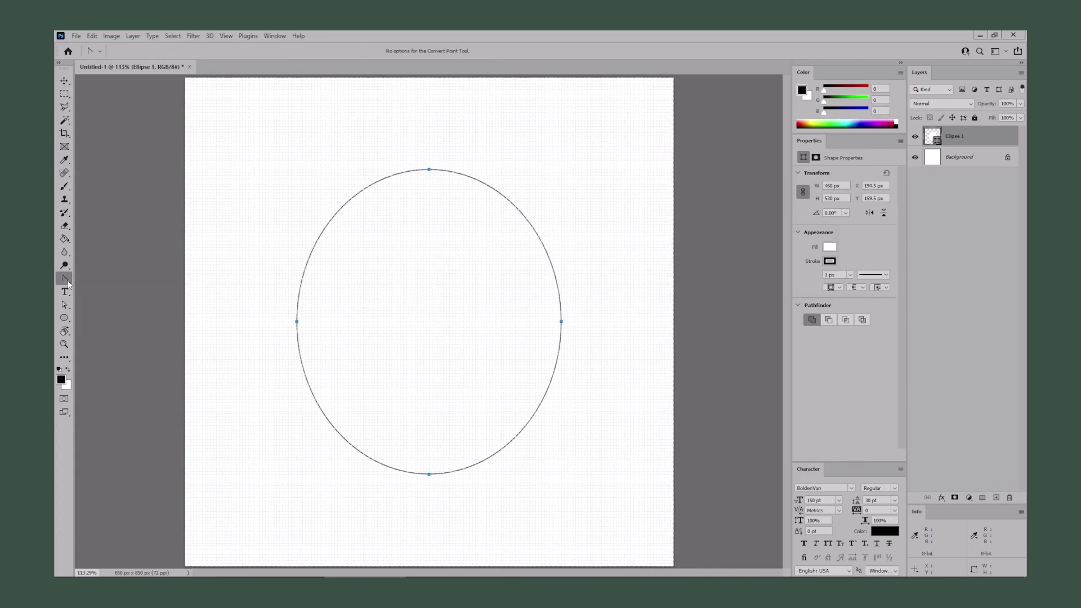
click(429, 474)
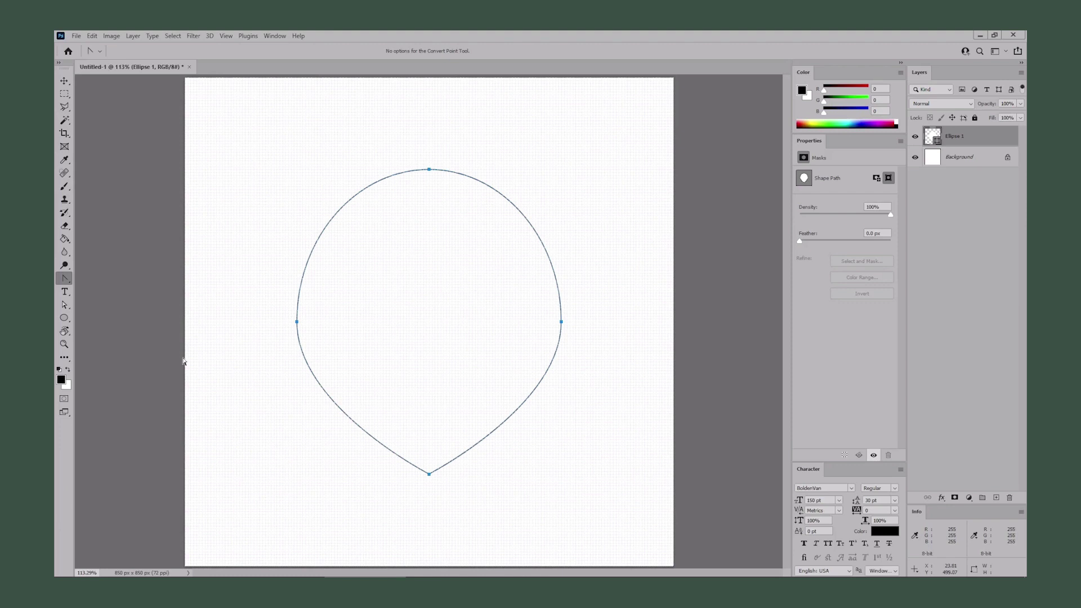
Create a 460 × 265 px rectangle and align it exactly over the upper half of the pointed ellipse
click(64, 318)
click(107, 319)
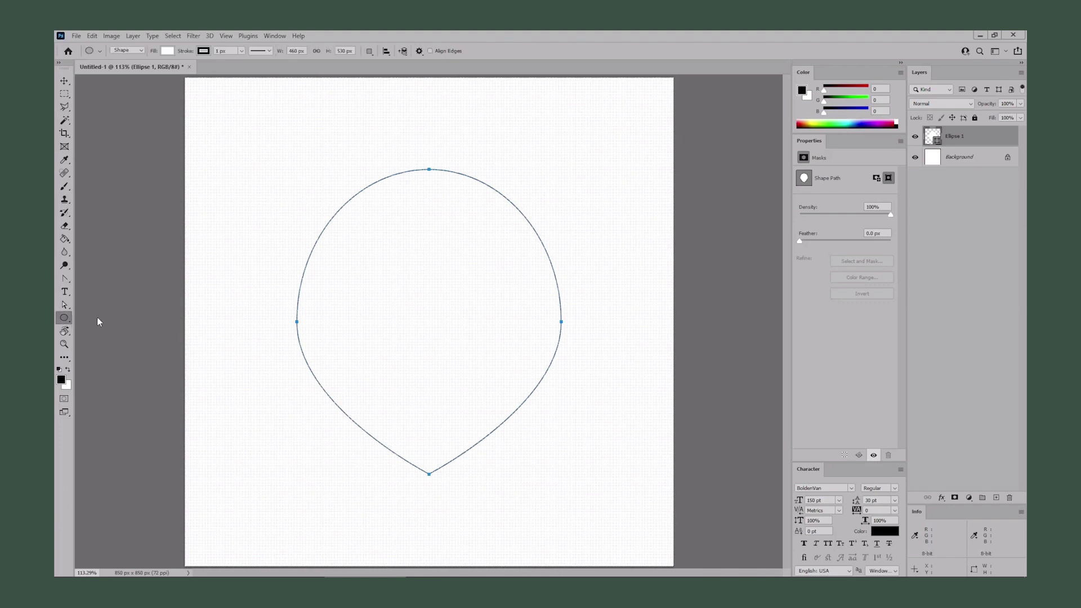
click(262, 236)
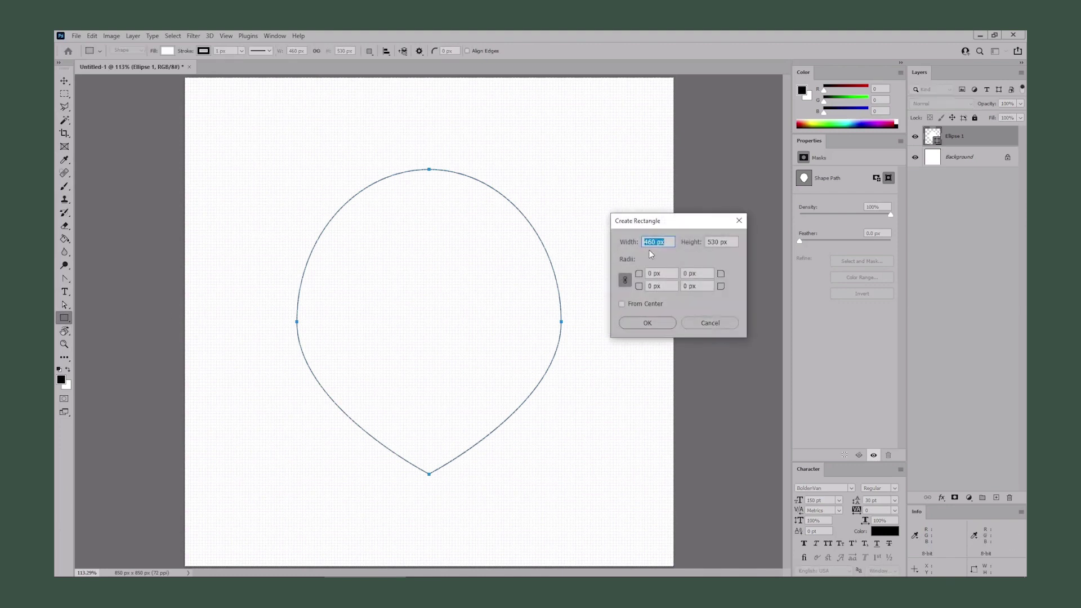
double_click(713, 241)
text(26)
click(645, 323)
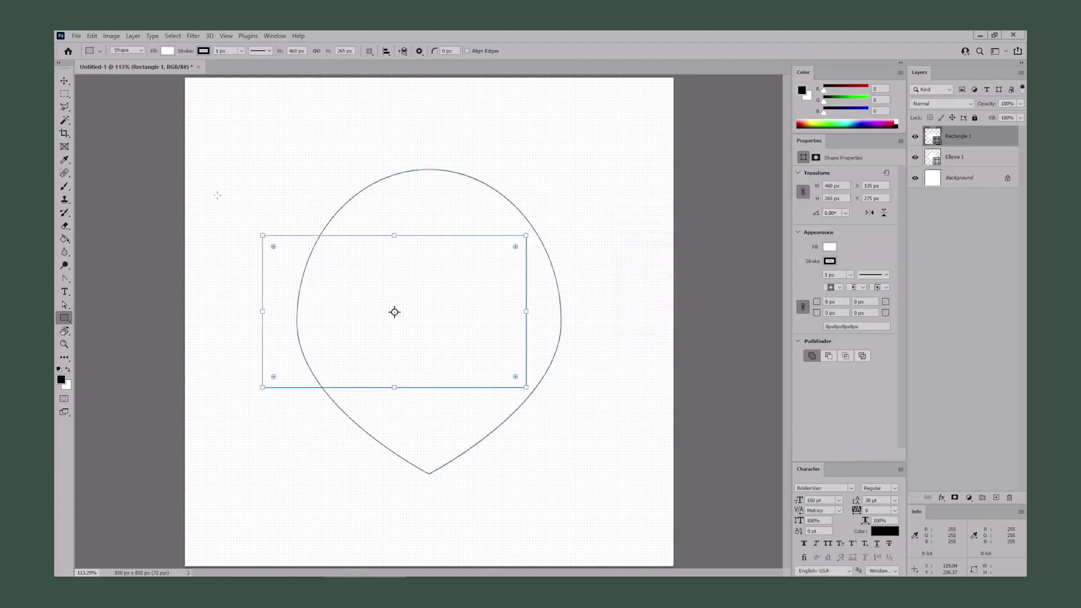
click(65, 82)
drag(392, 276, 422, 215)
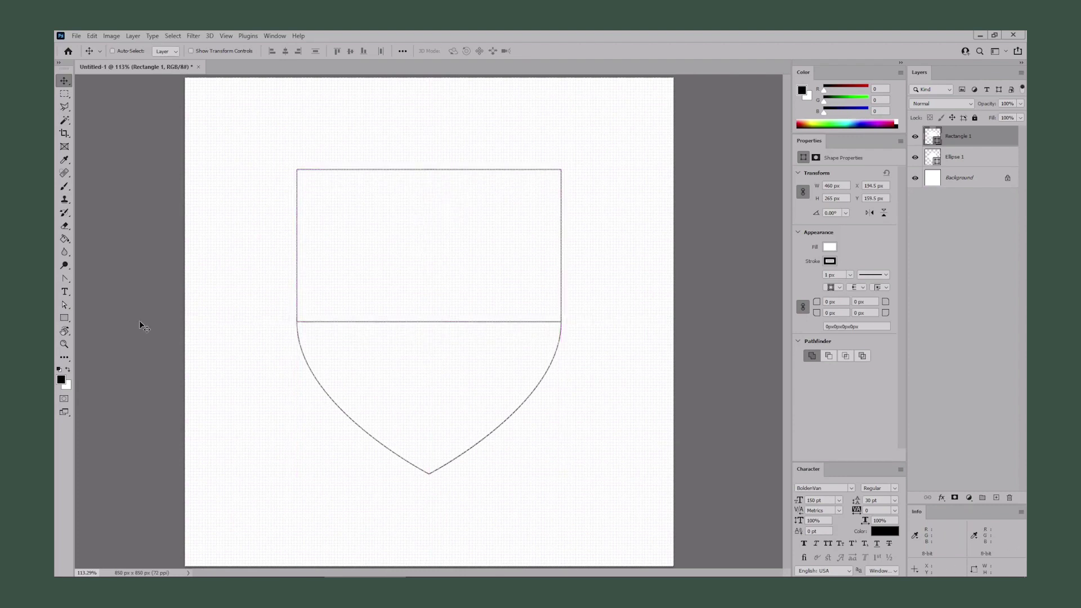
Create a 460 × 100 px ellipse and centre it on the top edge of the rectangle
click(65, 319)
right_click(71, 323)
click(107, 327)
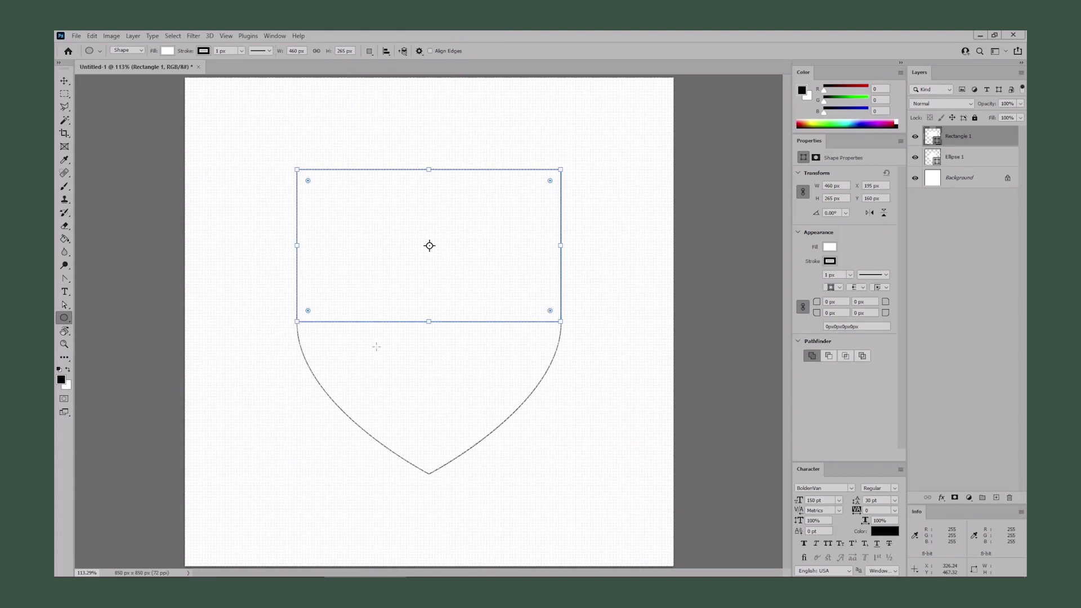
click(468, 350)
double_click(717, 220)
text(100)
click(648, 256)
key(v)
drag(455, 367, 376, 163)
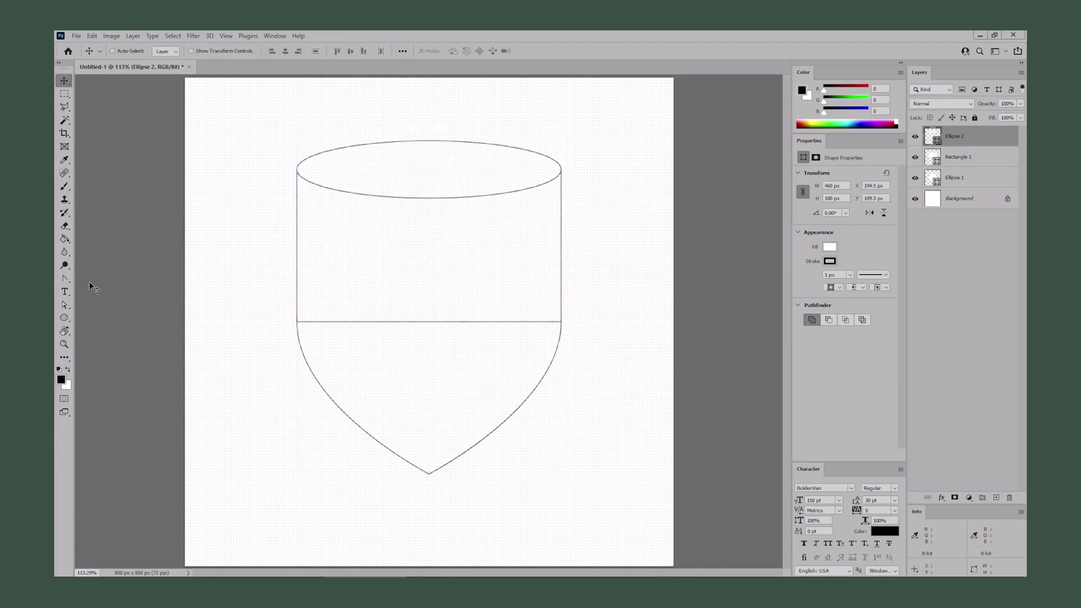
Convert the left and right anchor points of the top ellipse into sharp corners
click(65, 278)
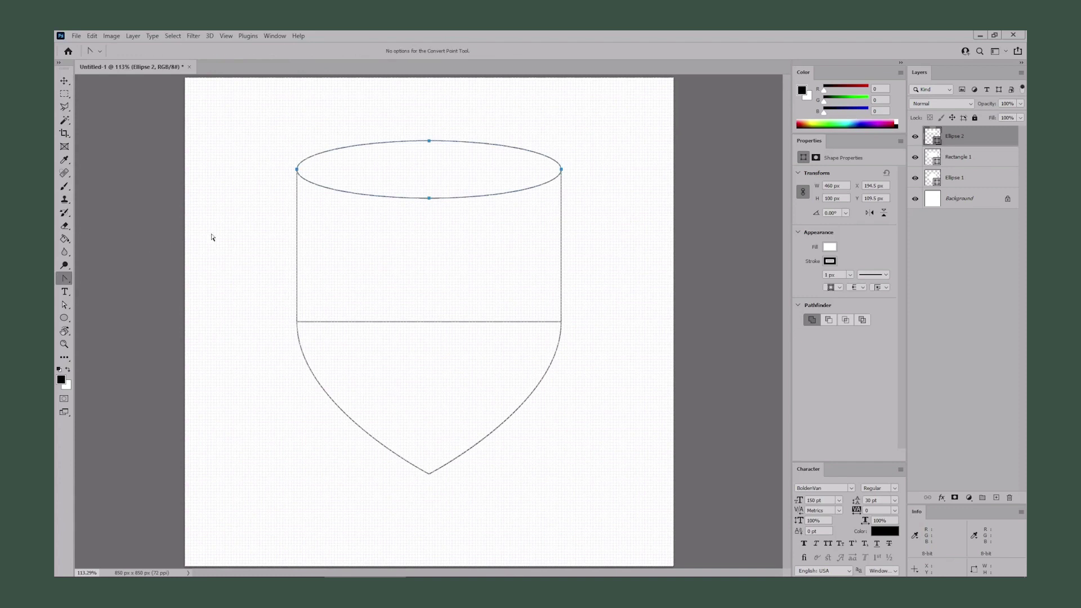
click(297, 170)
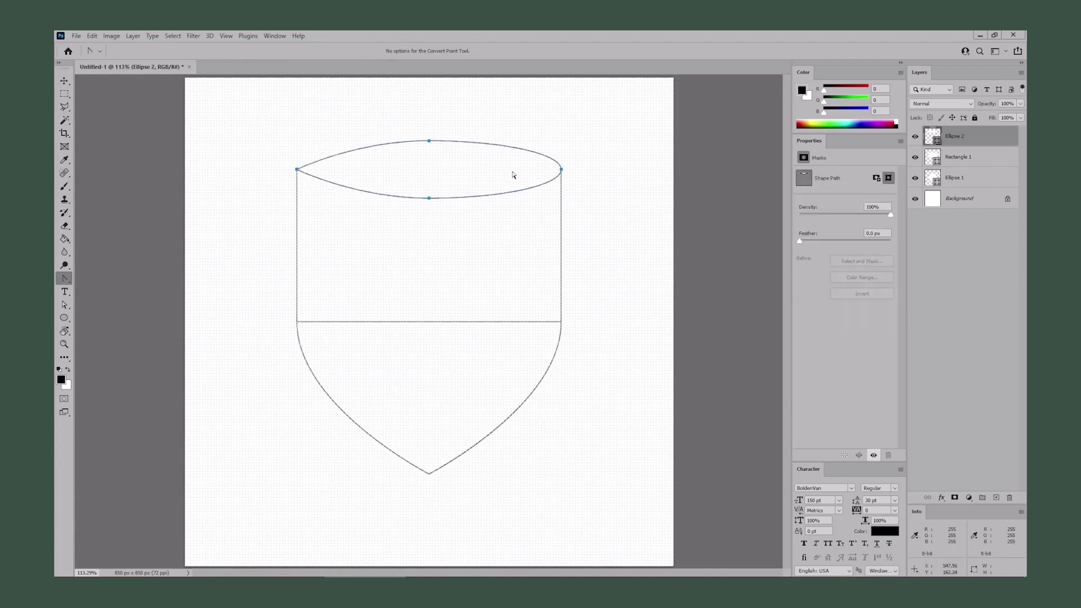
click(562, 169)
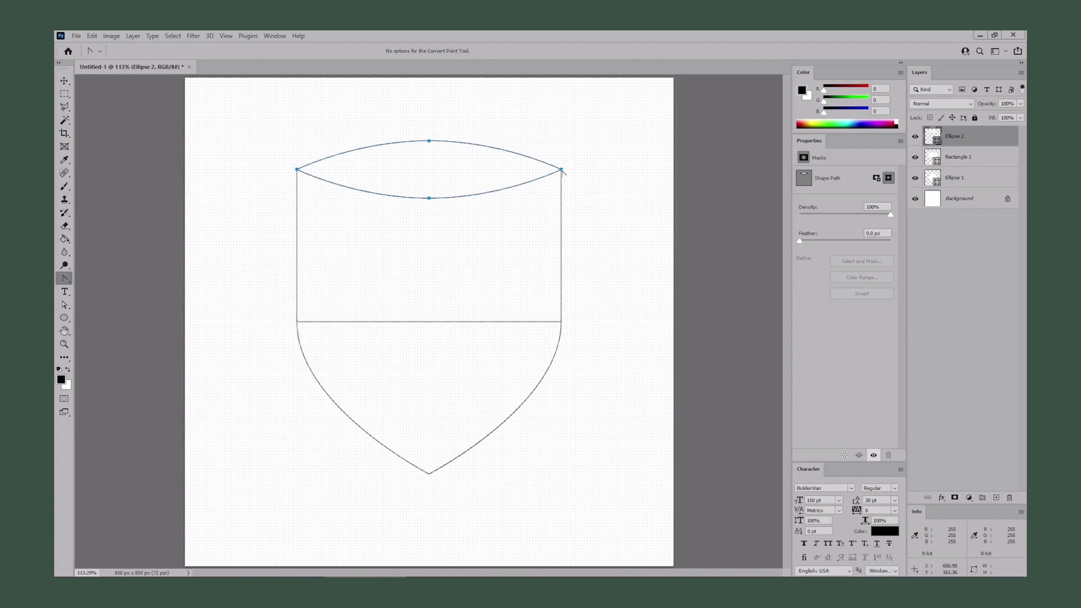
Merge the two ellipses and the rectangle into a single shield shape
shift+click(983, 179)
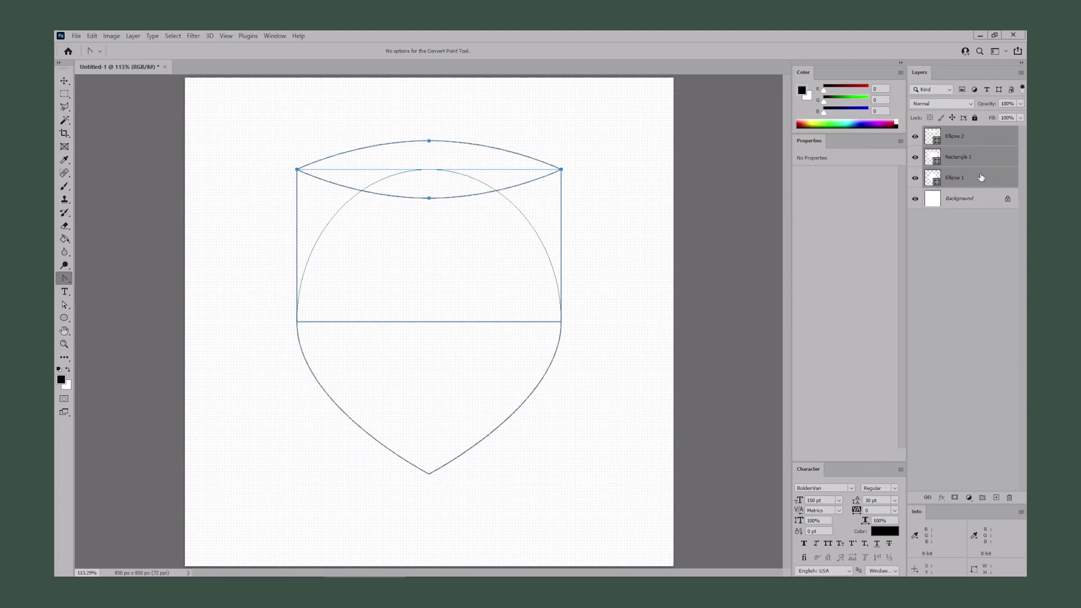
right_click(977, 180)
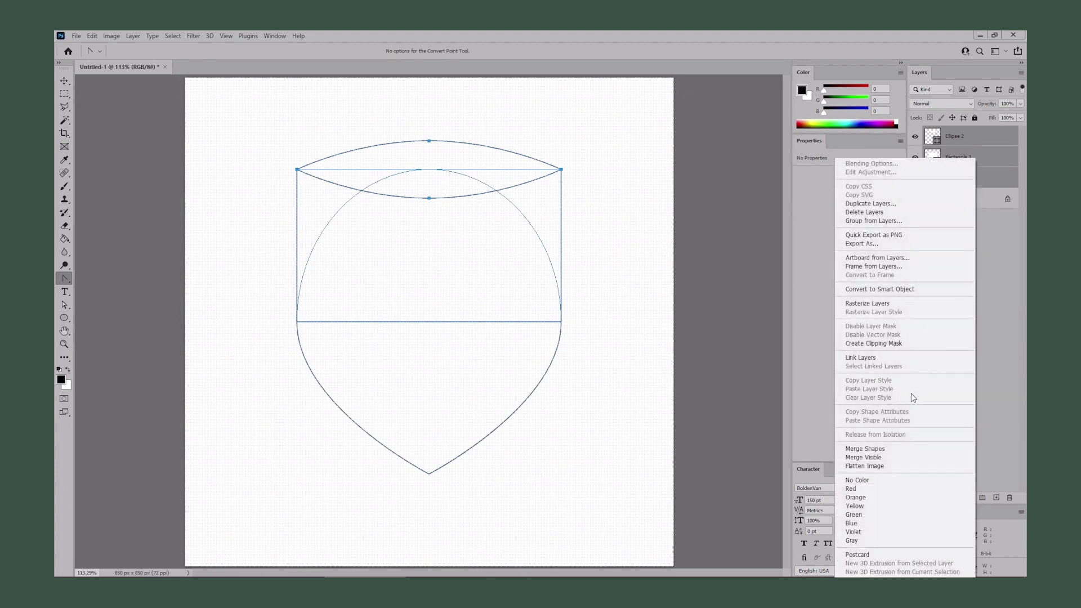
click(876, 449)
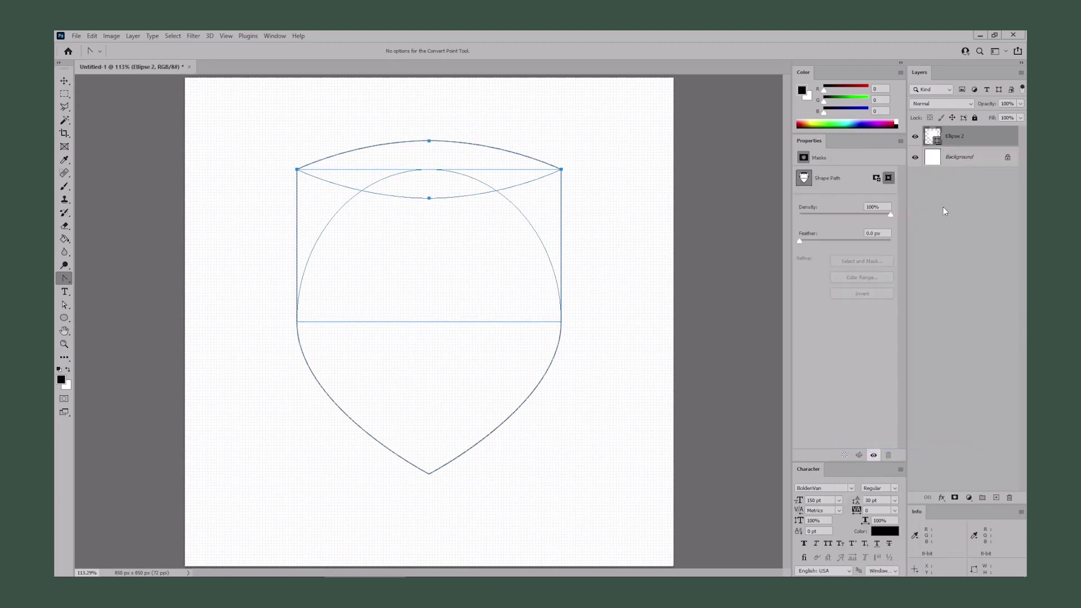
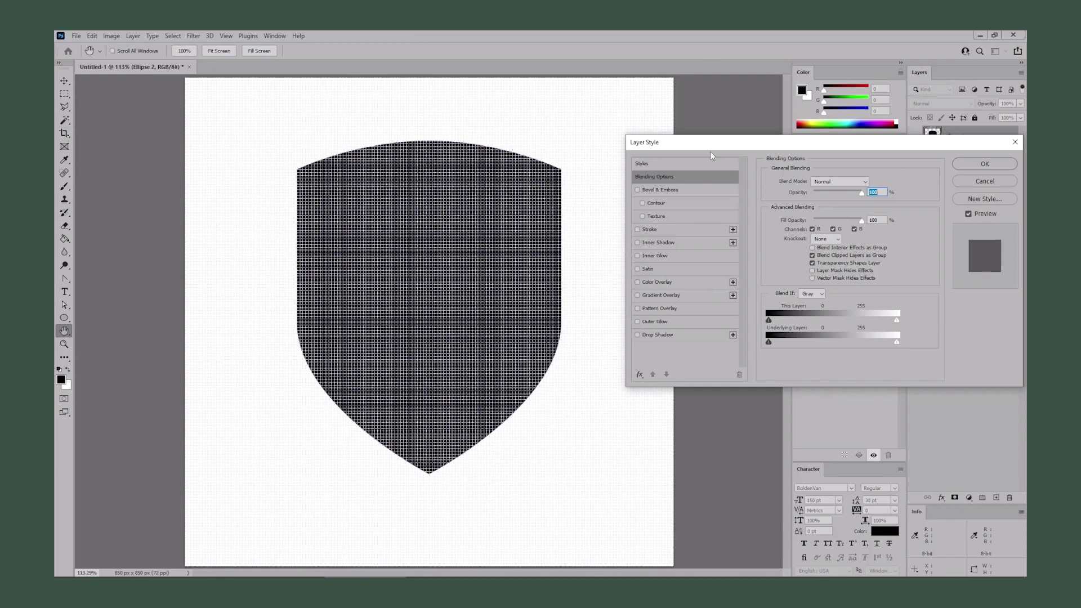
Add a stroke layer style to the shield with size 60 px, position Inside and 100% opacity
click(661, 229)
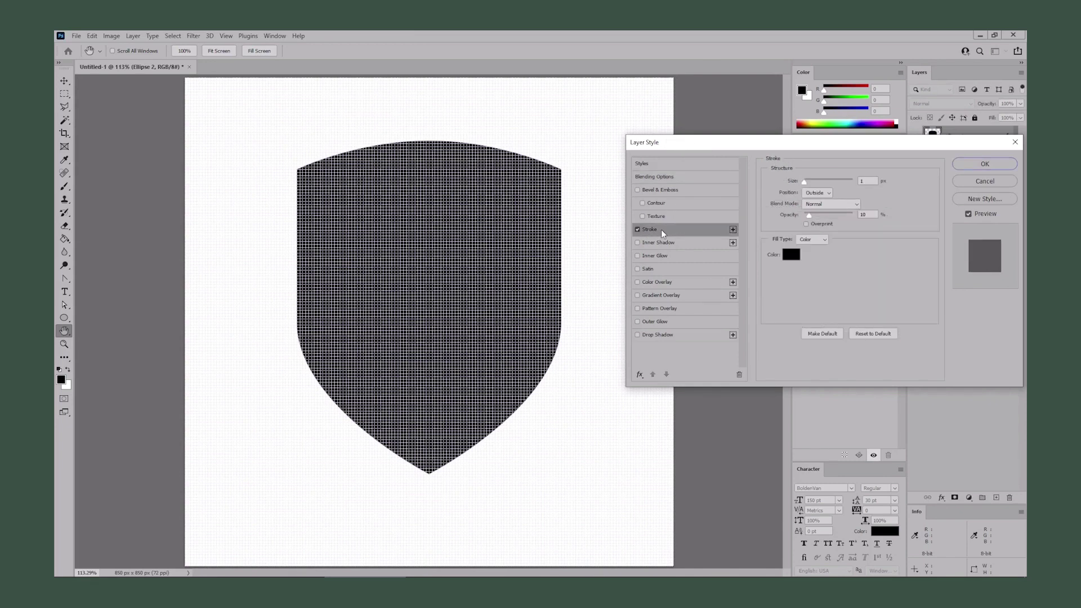
double_click(867, 181)
text(60)
click(826, 192)
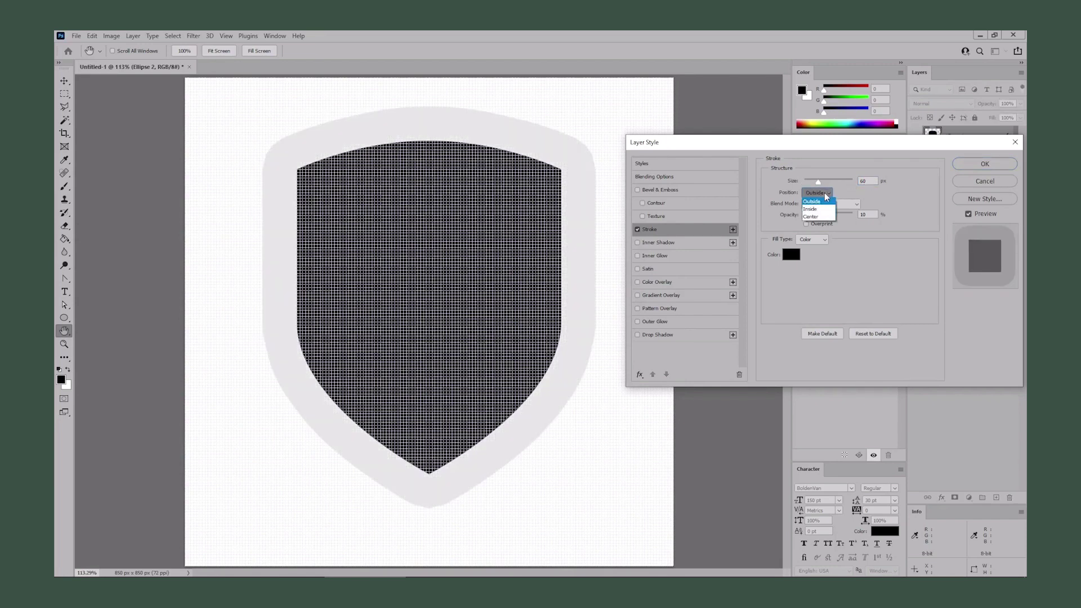
click(818, 212)
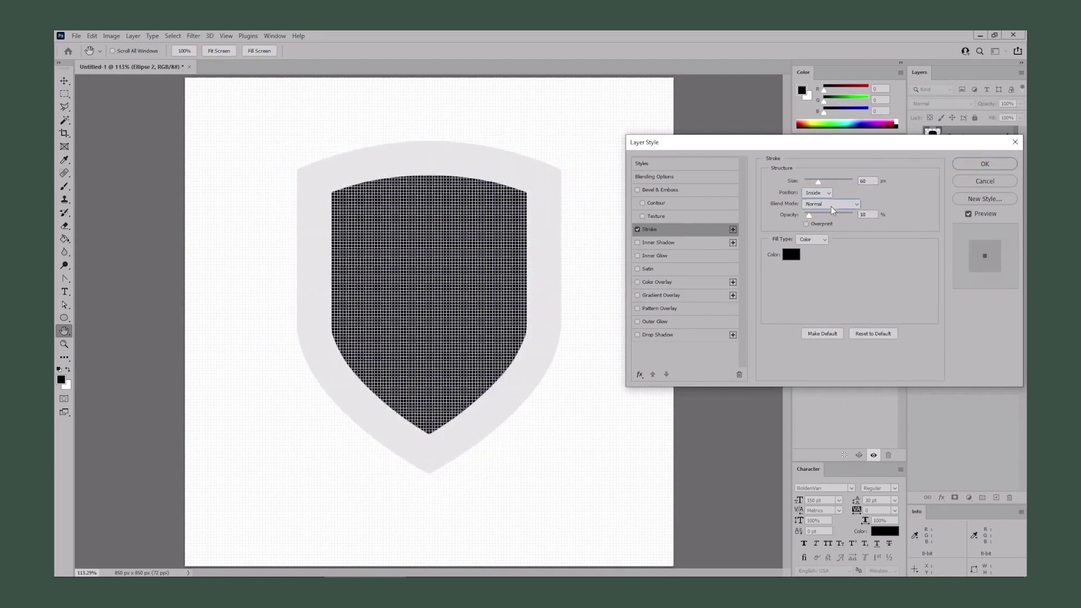
click(830, 205)
click(830, 206)
drag(830, 216, 857, 220)
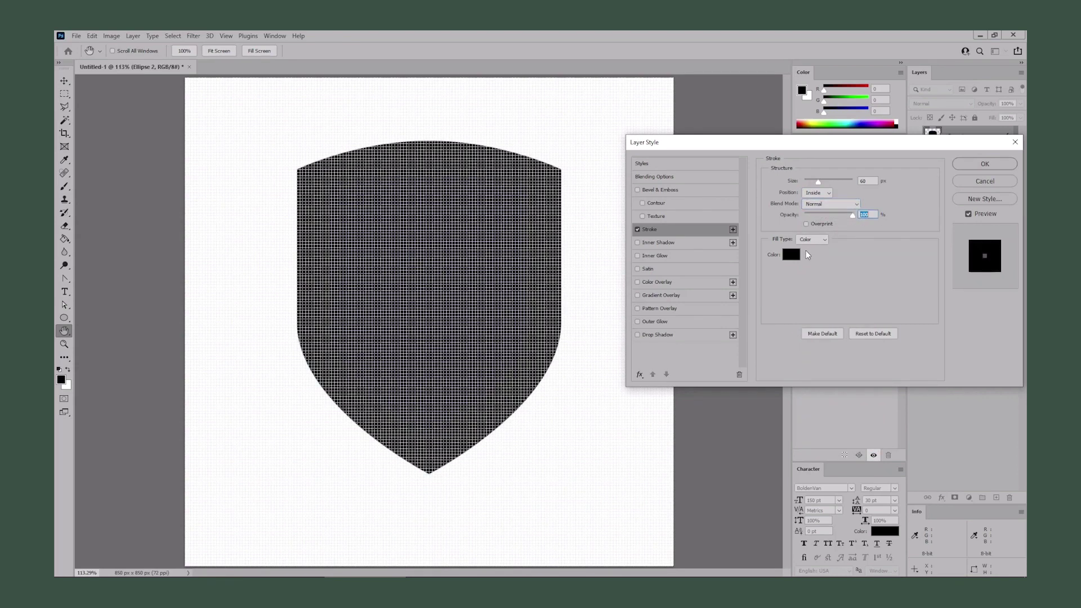
Set the shield's stroke colour to bright green with RGB values 0, 251, 150
click(791, 255)
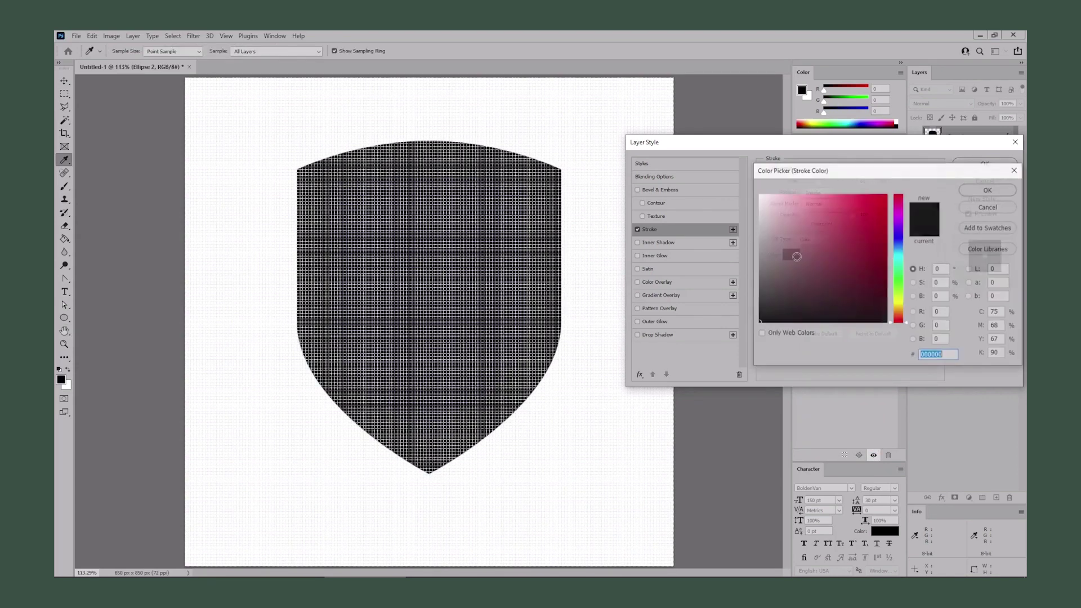
click(941, 325)
text(251)
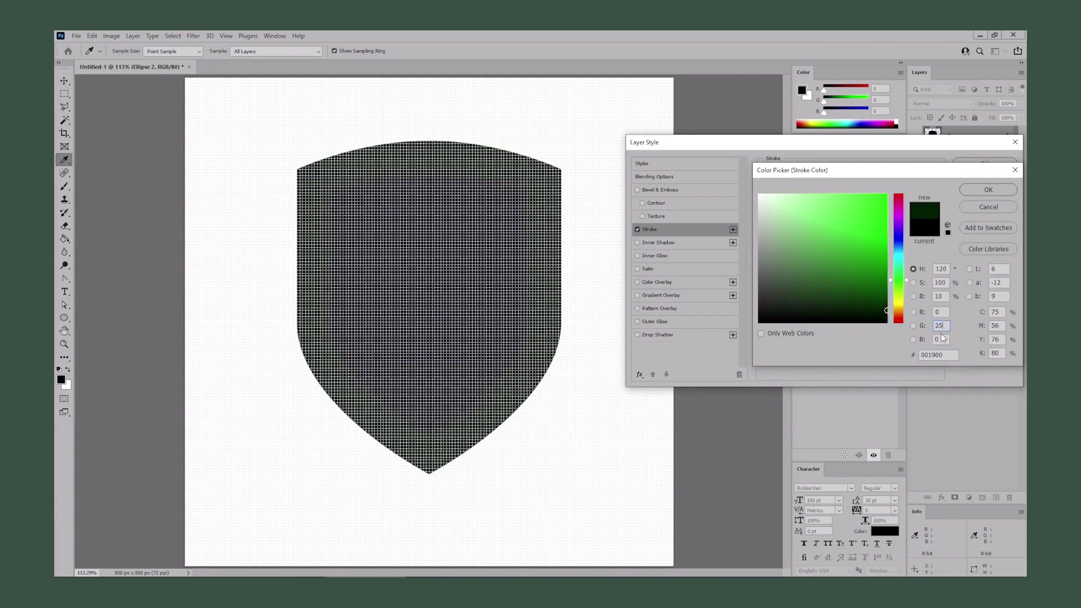
key(Tab)
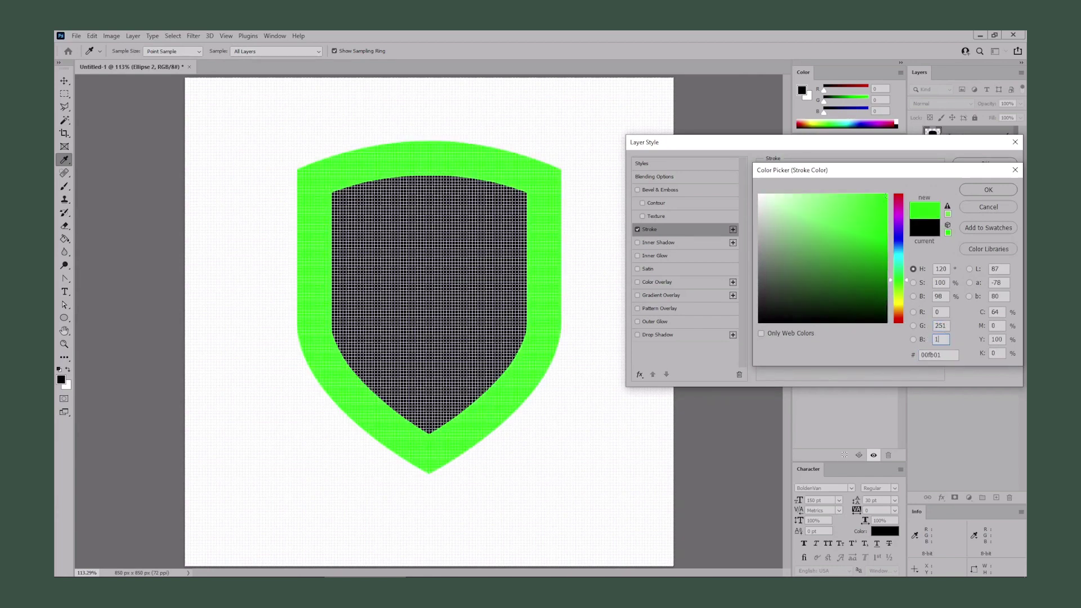
text(150)
click(977, 191)
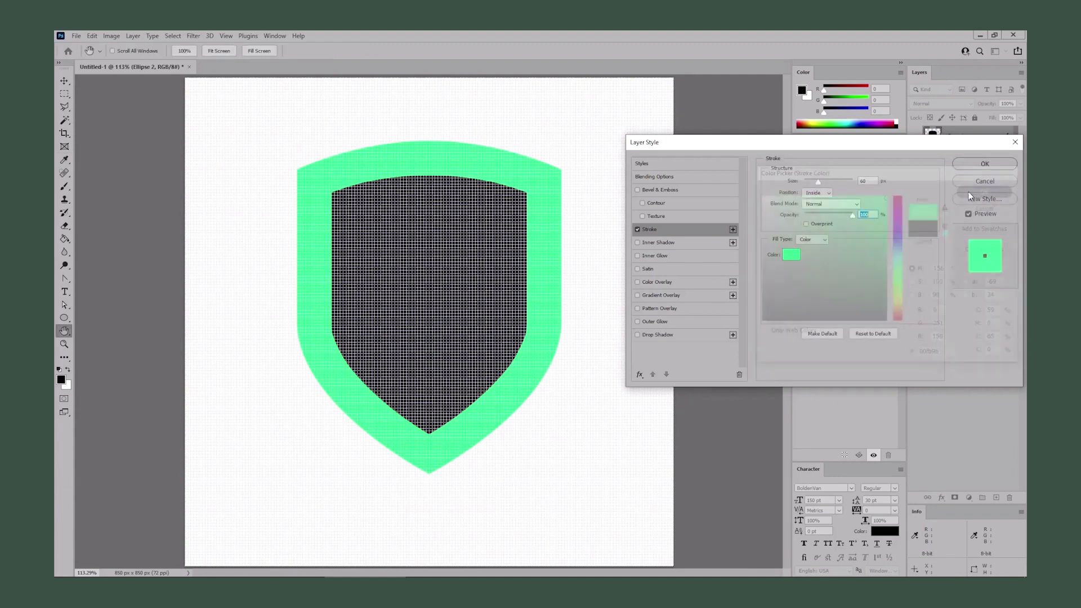
Add a second inside stroke to the shield's layer style and set its size to 30 px
click(733, 229)
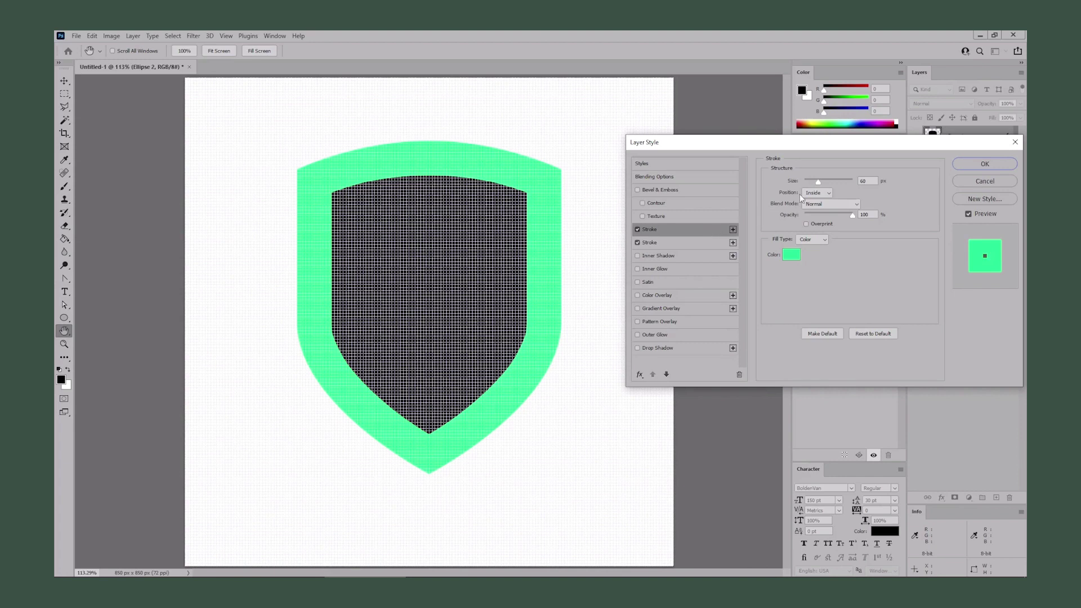
double_click(862, 180)
text(30)
Set the 30 px stroke's colour to RGB 10, 9, 25 and apply the layer style
click(794, 256)
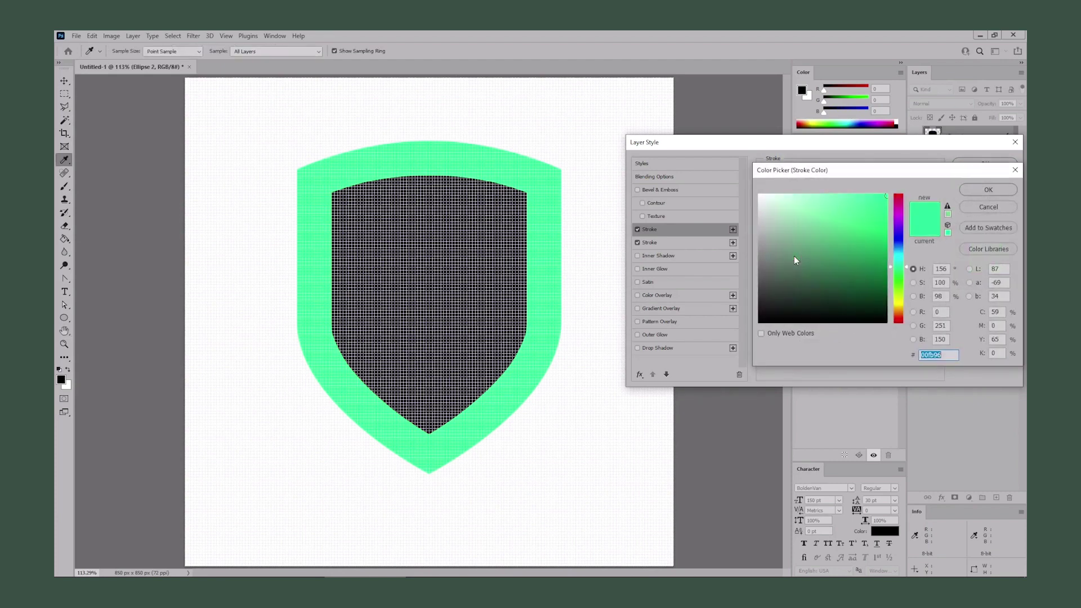
click(939, 311)
text(10)
click(940, 326)
text(9)
click(942, 339)
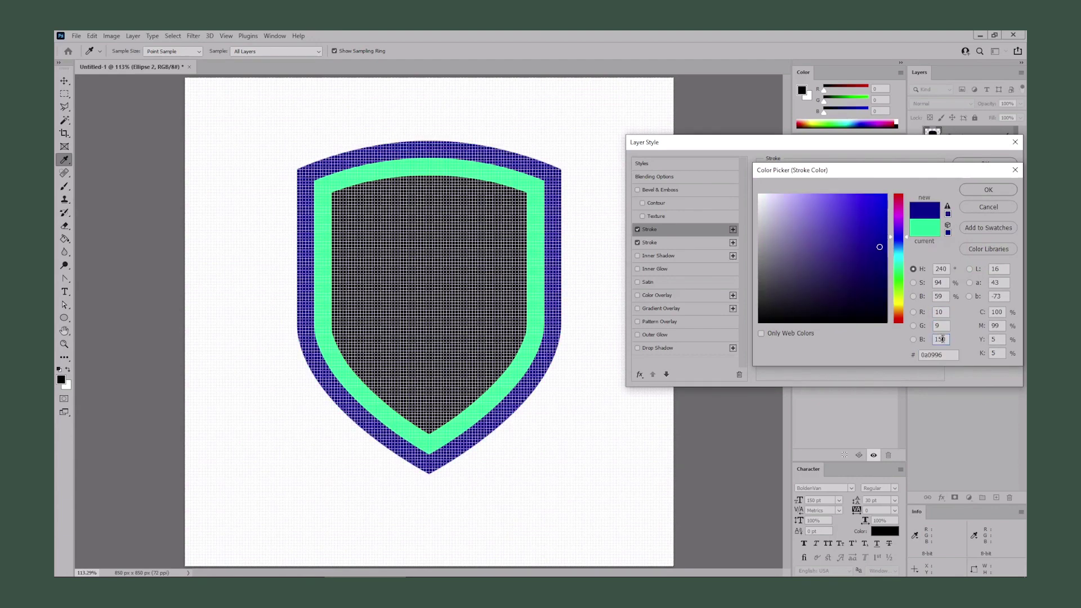
text(25)
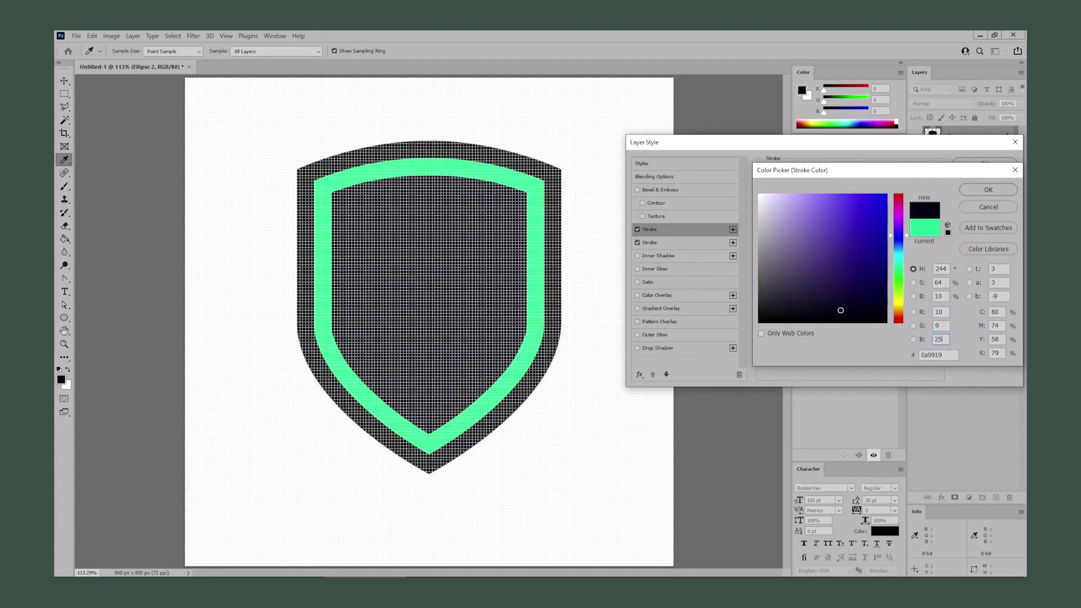
click(973, 193)
click(975, 168)
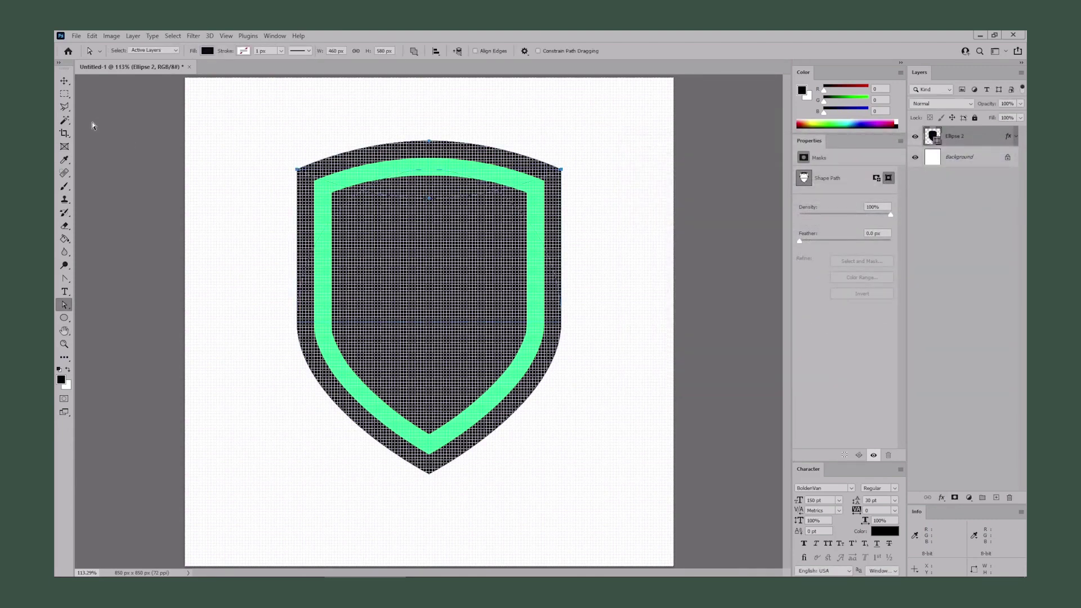
Centre the shield vertically on the canvas and clear the selection
click(66, 82)
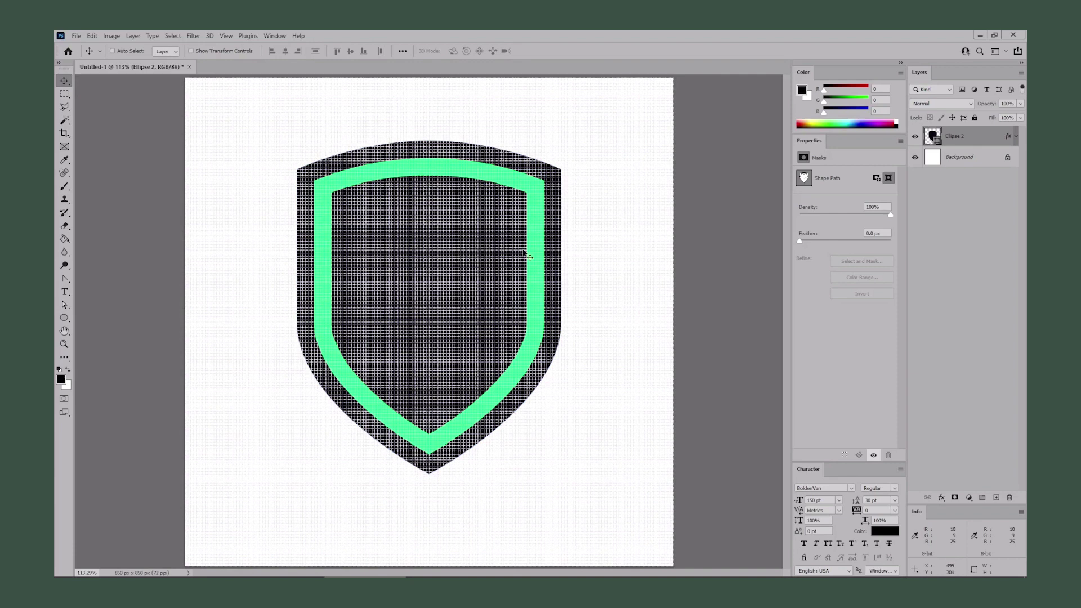
key(ctrl)
key(ctrl+a)
click(350, 50)
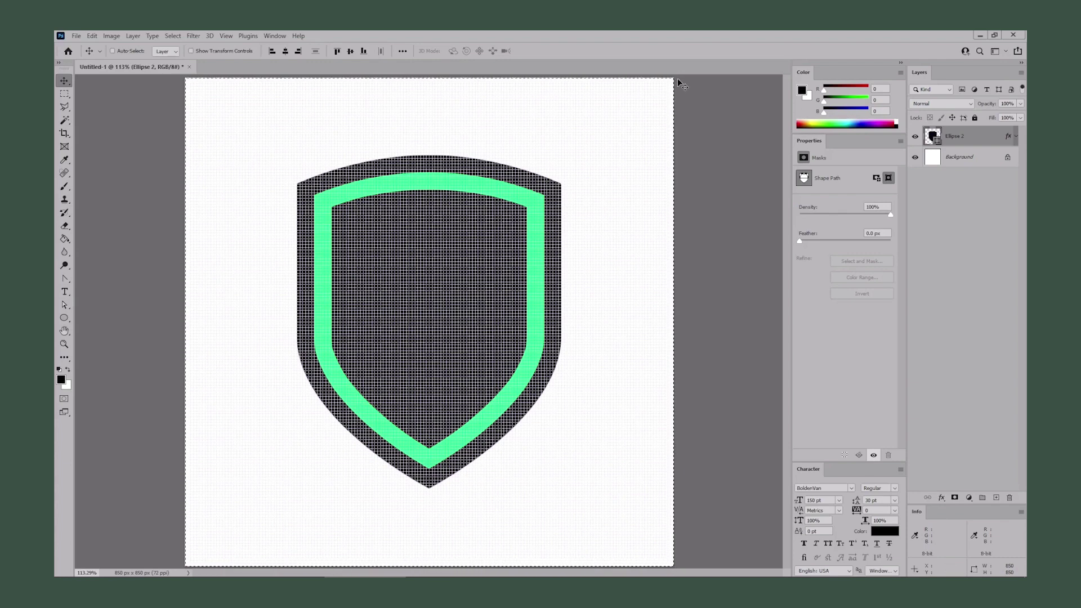
key(ctrl+d)
Create a 490 × 160 px rectangle shape for the banner
click(65, 318)
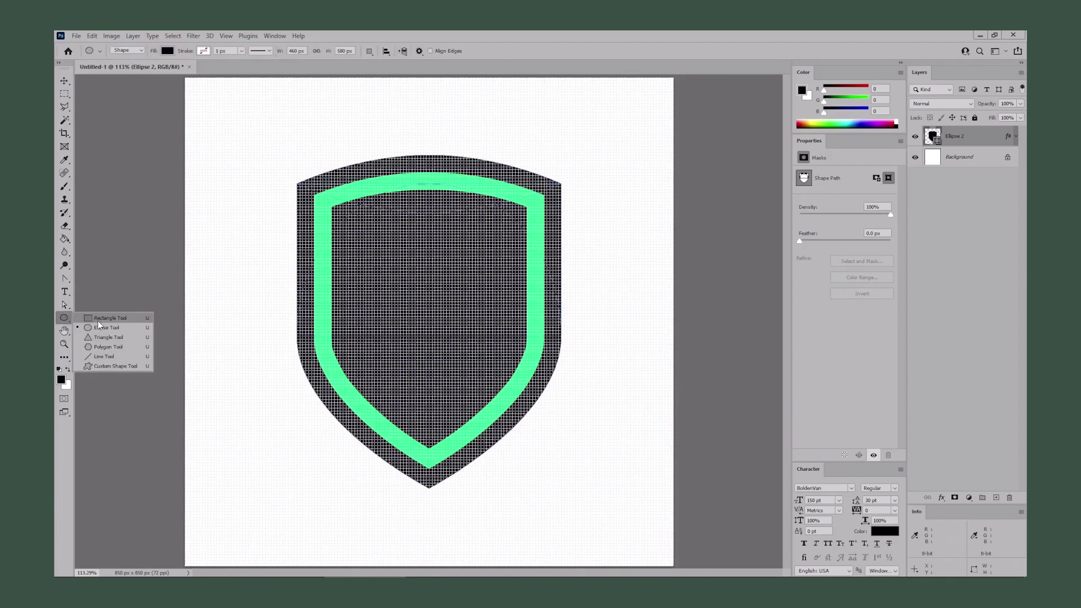
click(107, 318)
click(256, 330)
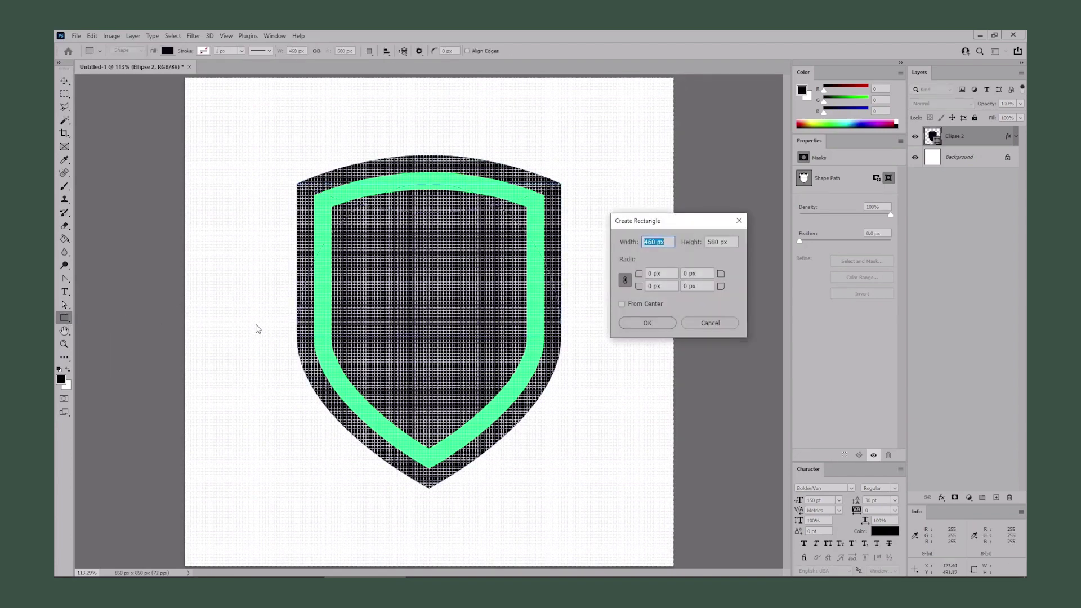
text(490)
key(Tab)
text(1)
click(634, 322)
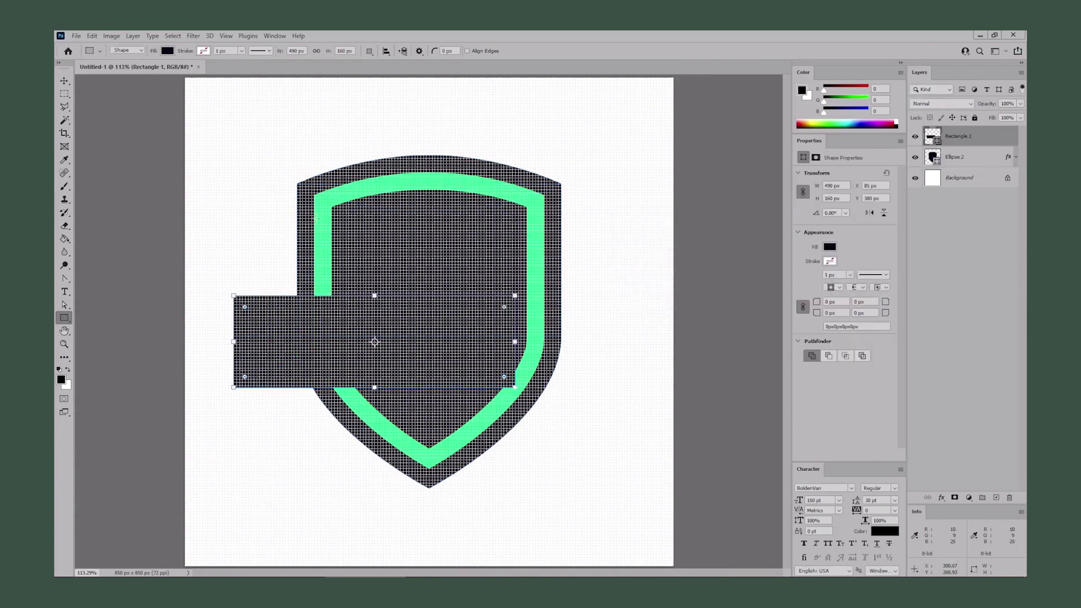
Move the banner rectangle to X 180 px, Y 420 px, centred horizontally across the lower part of the shield
key(v)
drag(331, 337, 417, 437)
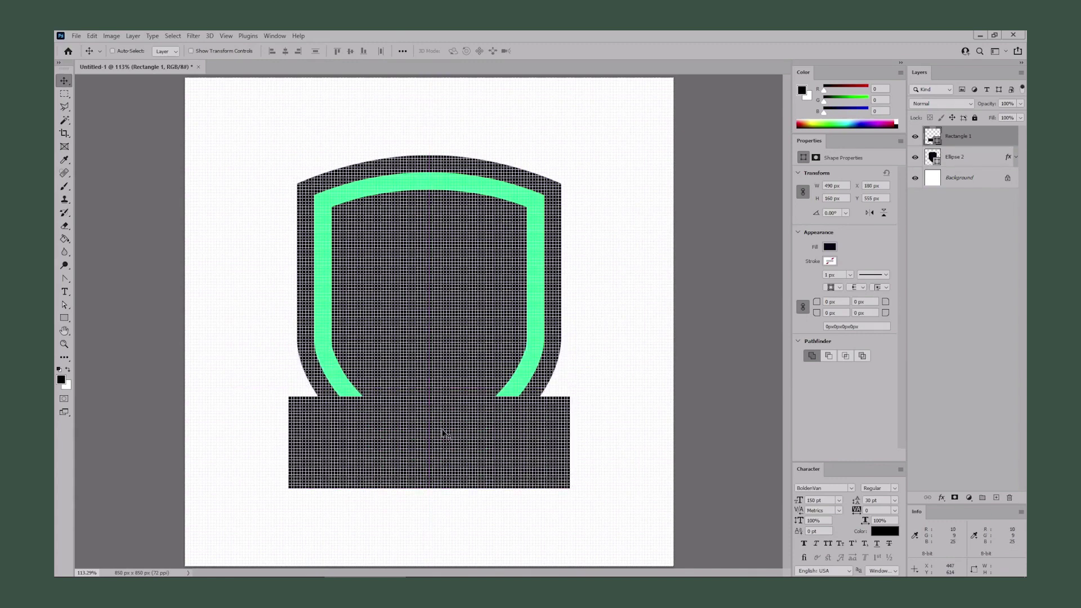
drag(447, 440, 449, 362)
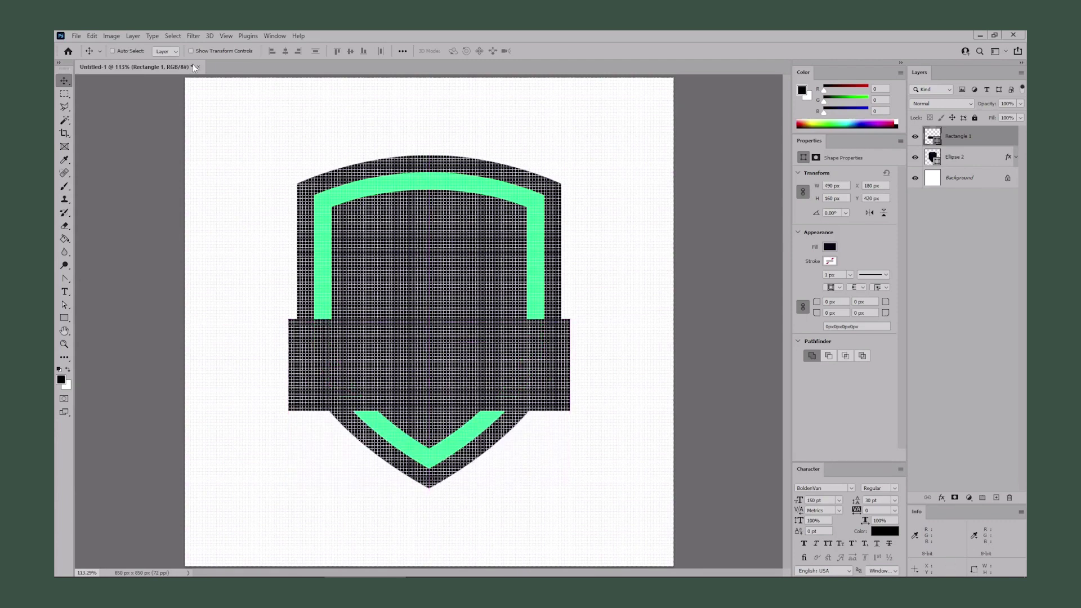
Warp the banner rectangle with the Arc Lower style at a bend of -15%
click(112, 36)
mouse_move(92, 35)
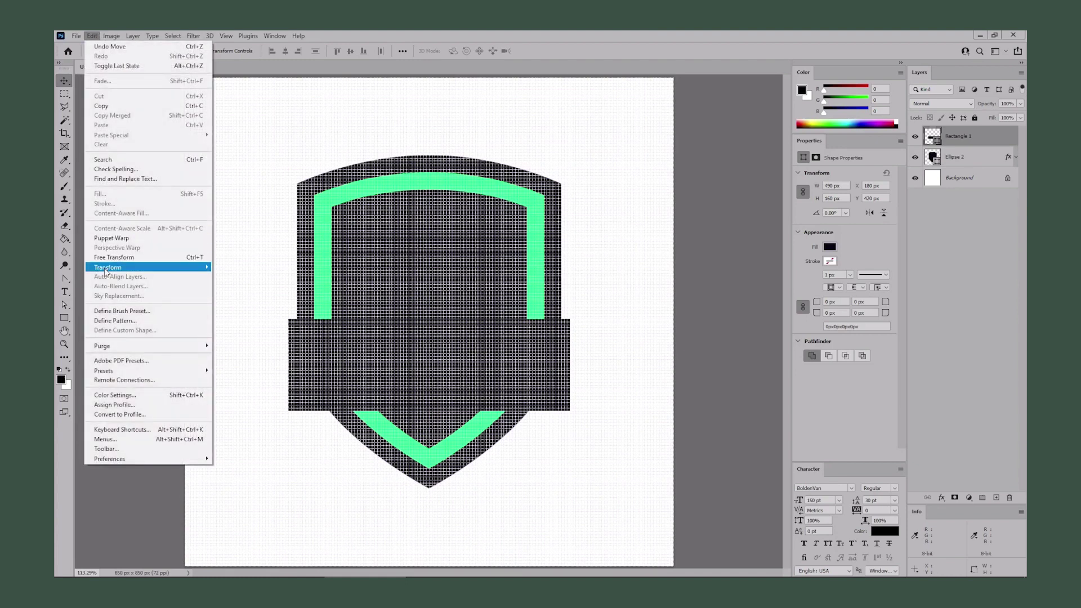
mouse_move(141, 267)
click(242, 336)
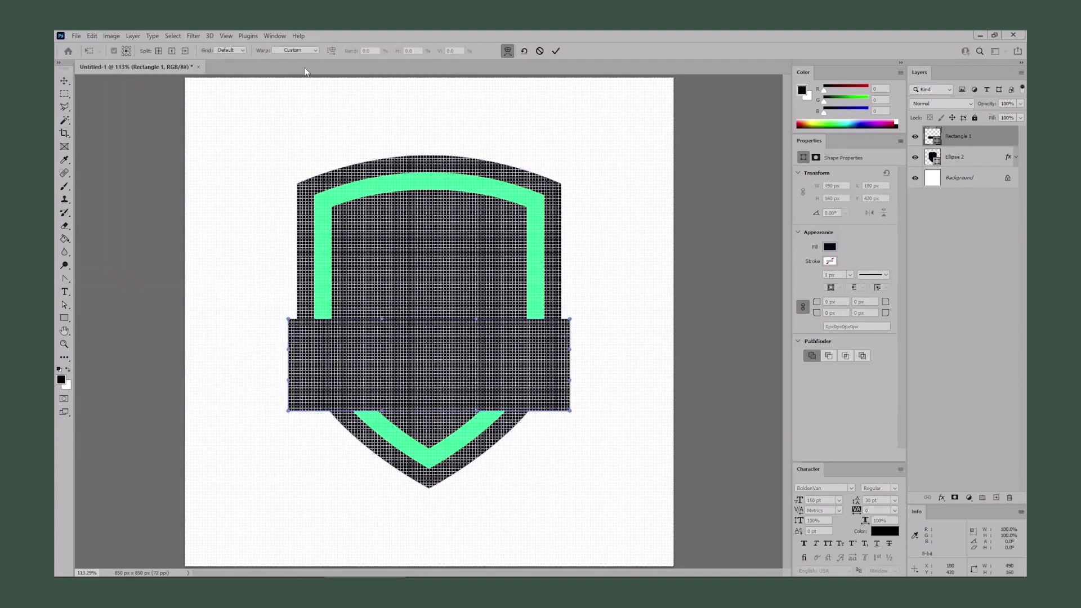
click(312, 51)
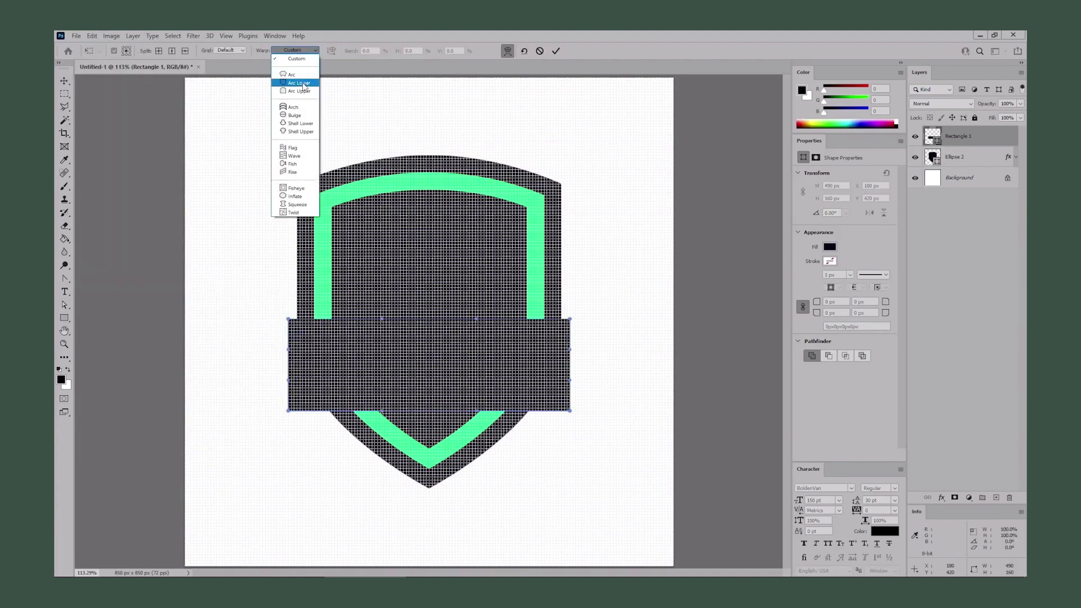
click(299, 83)
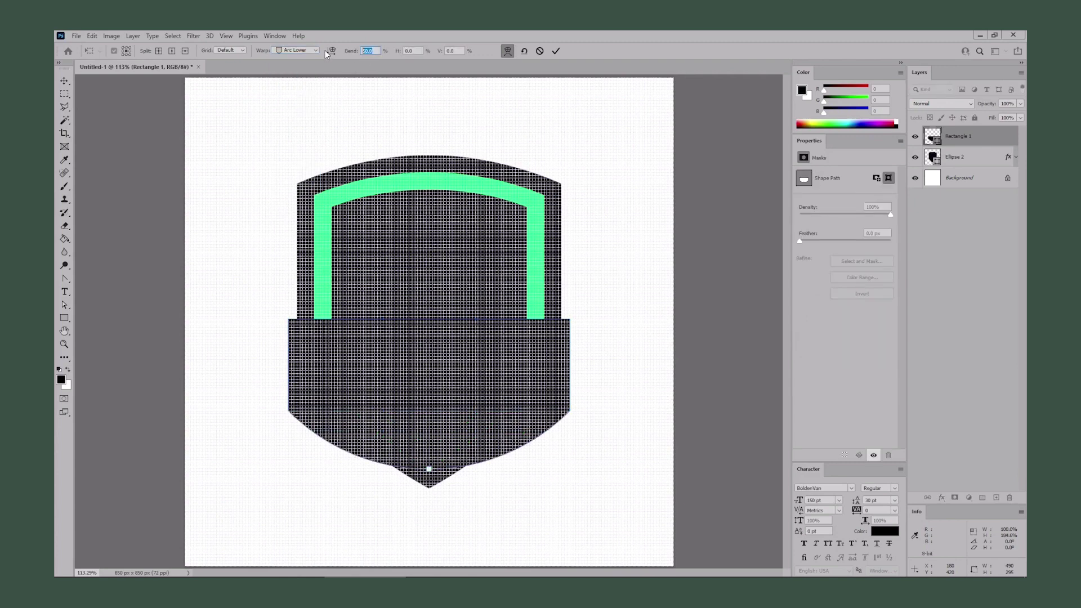
text(-15)
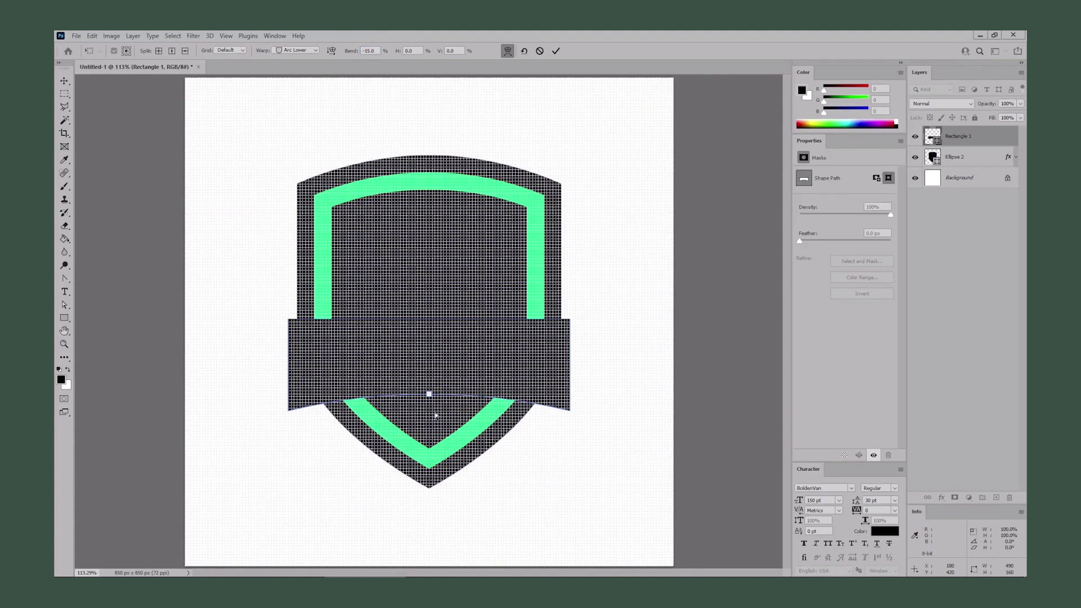
key(Return)
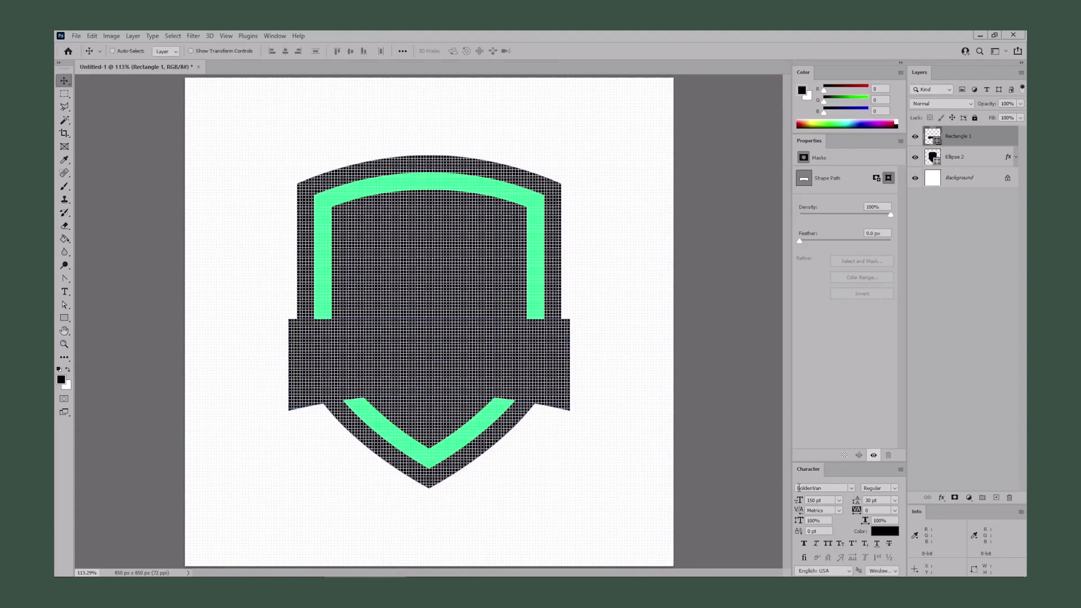
Set the text colour to white (ffffff) for the lettering
drag(798, 488, 824, 488)
click(823, 500)
click(880, 532)
text(ffffff)
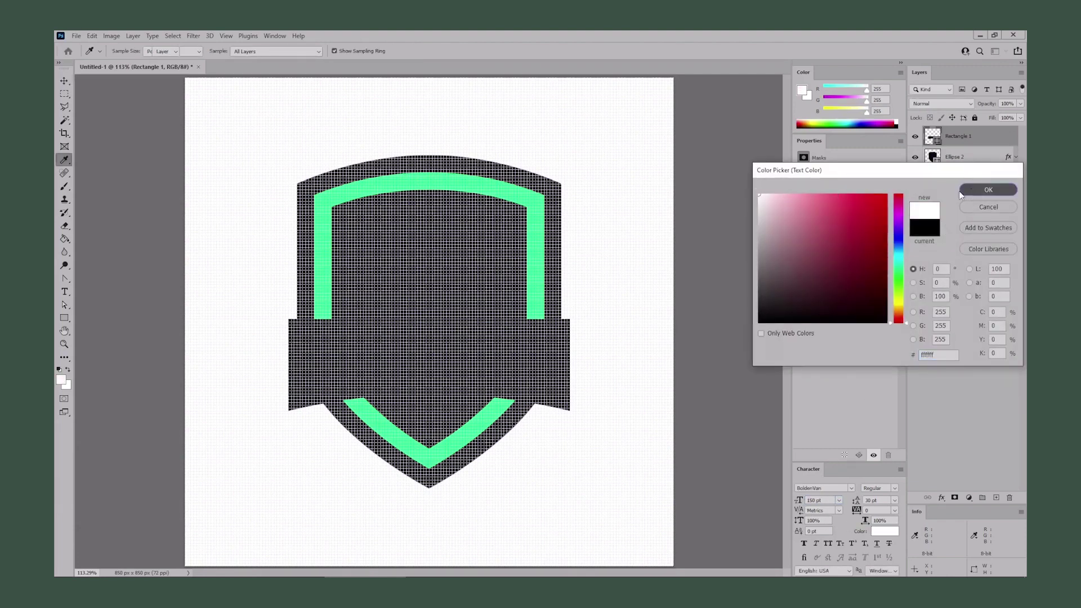
click(988, 190)
key(v)
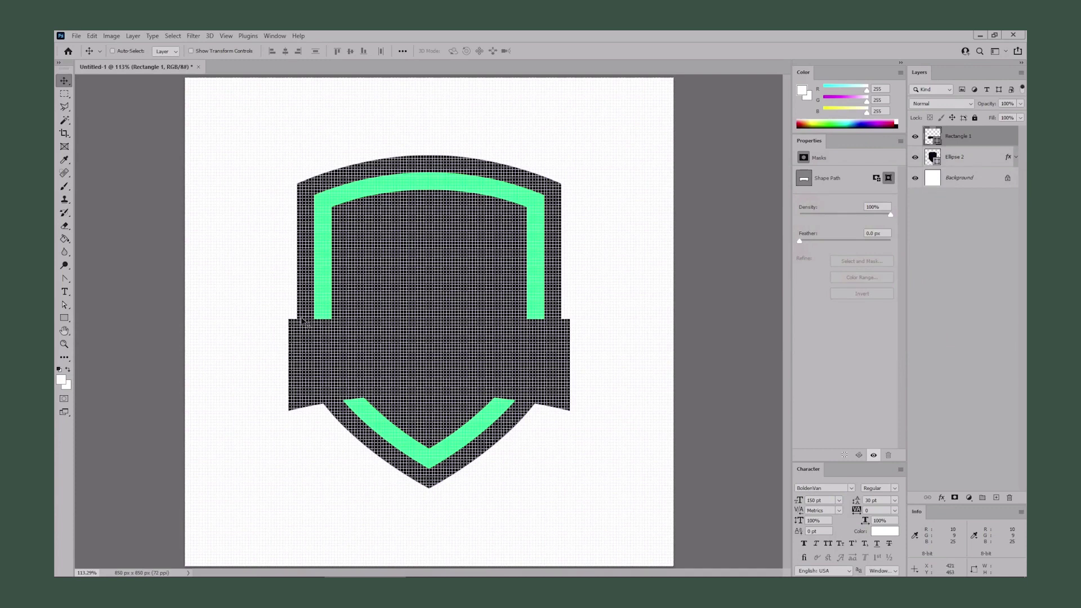
Add the text "PANDA" in white 150 pt BolderVan and place it on the banner
click(66, 292)
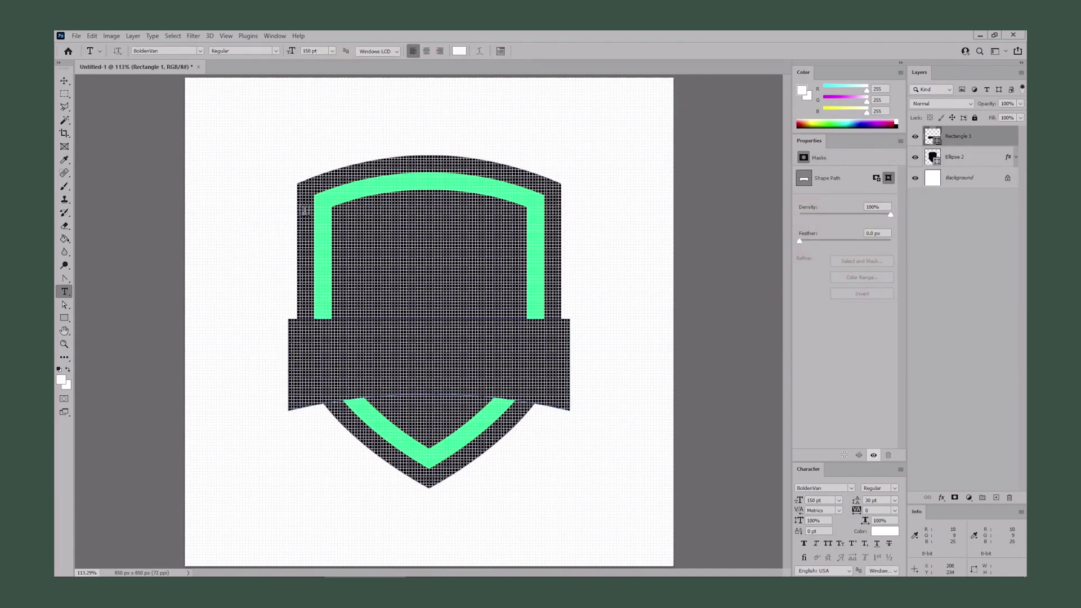
click(305, 210)
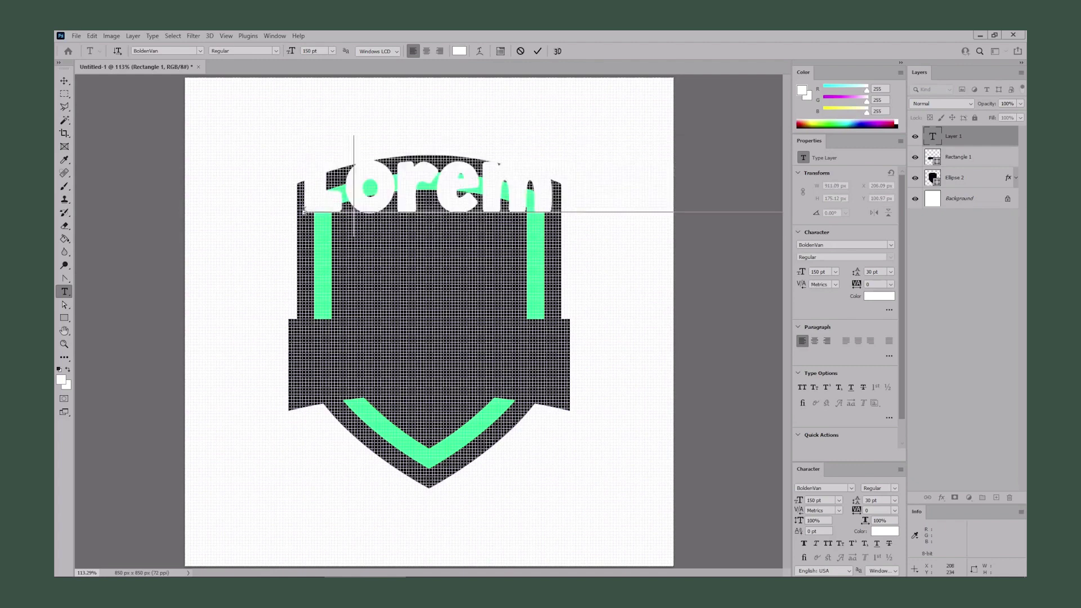
text(PANDA)
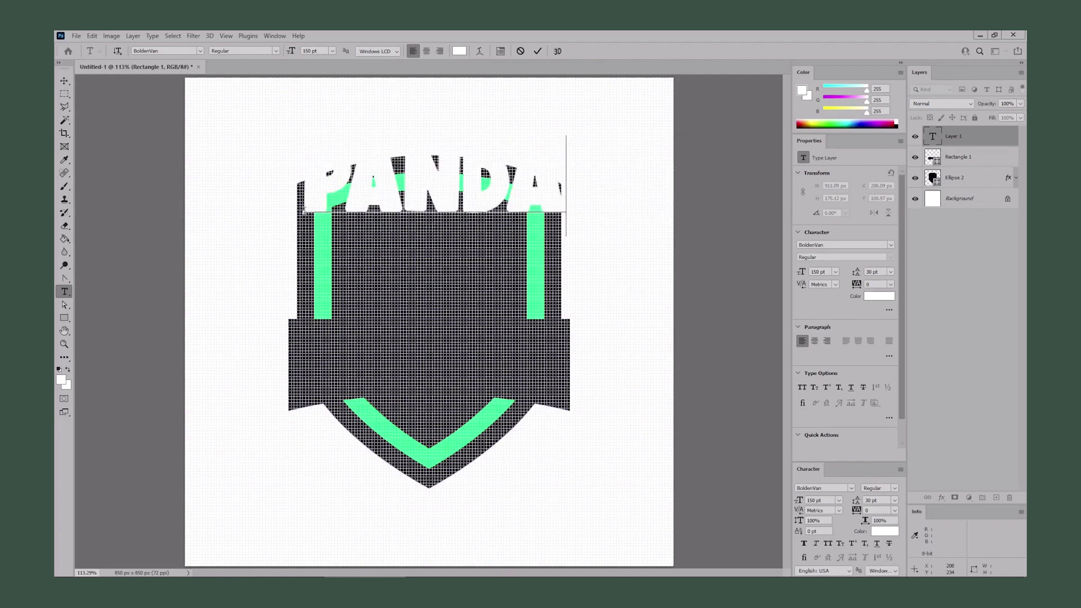
click(65, 81)
drag(505, 185, 494, 349)
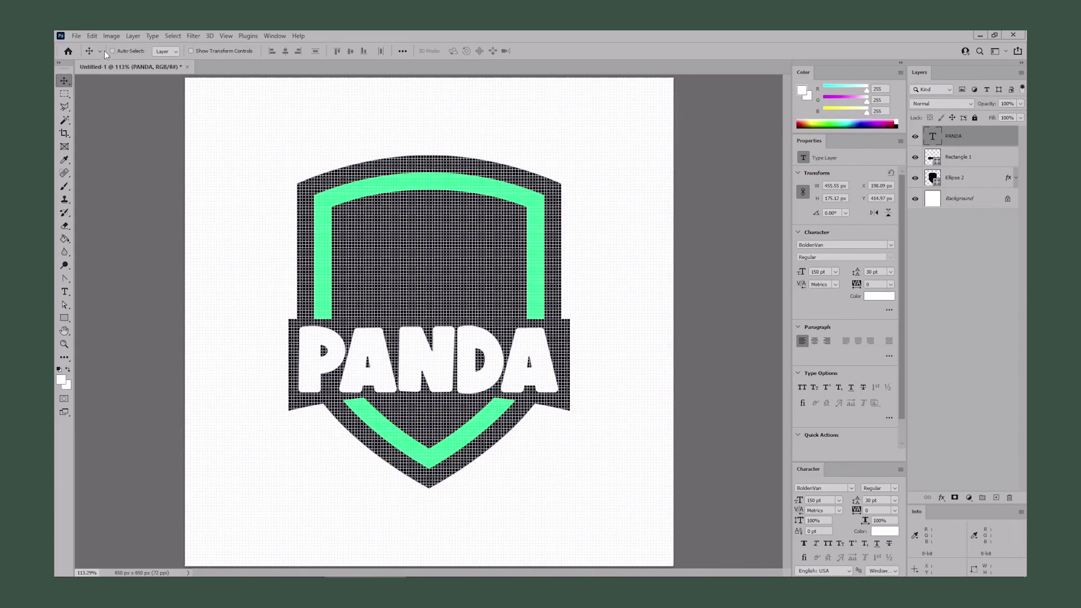
Warp the PANDA text with the Arc Lower style at a bend of -20% and recentre it on the banner
click(93, 36)
mouse_move(118, 267)
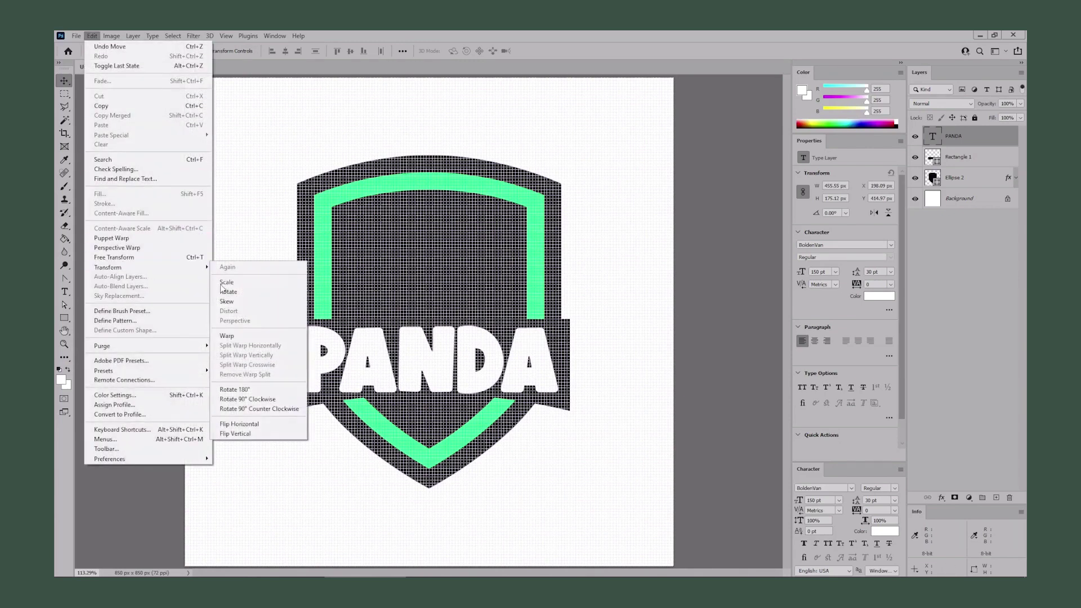
click(228, 336)
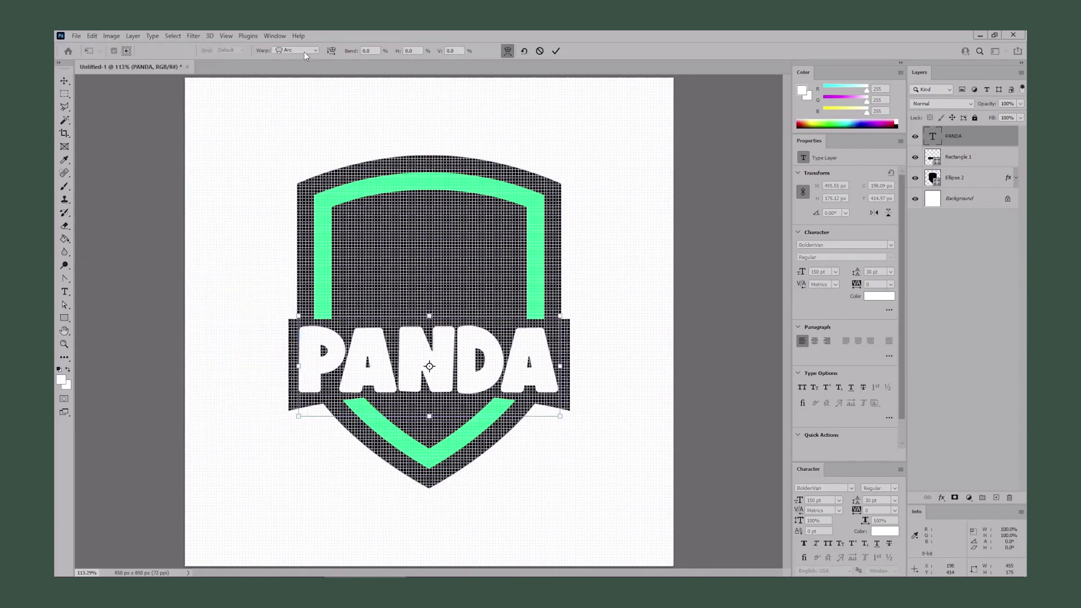
click(306, 54)
click(303, 82)
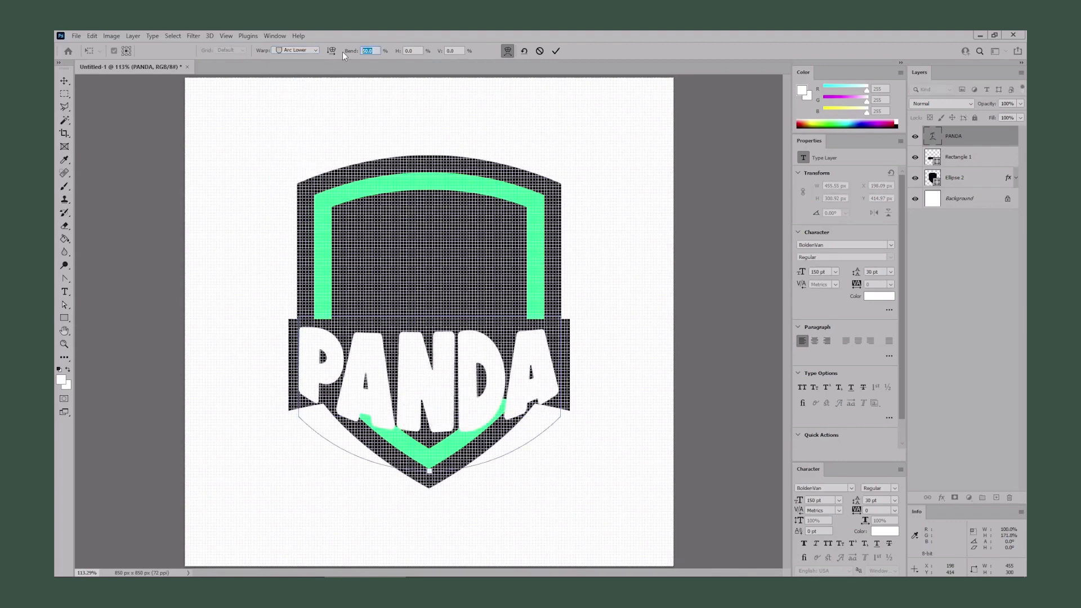
text(-20)
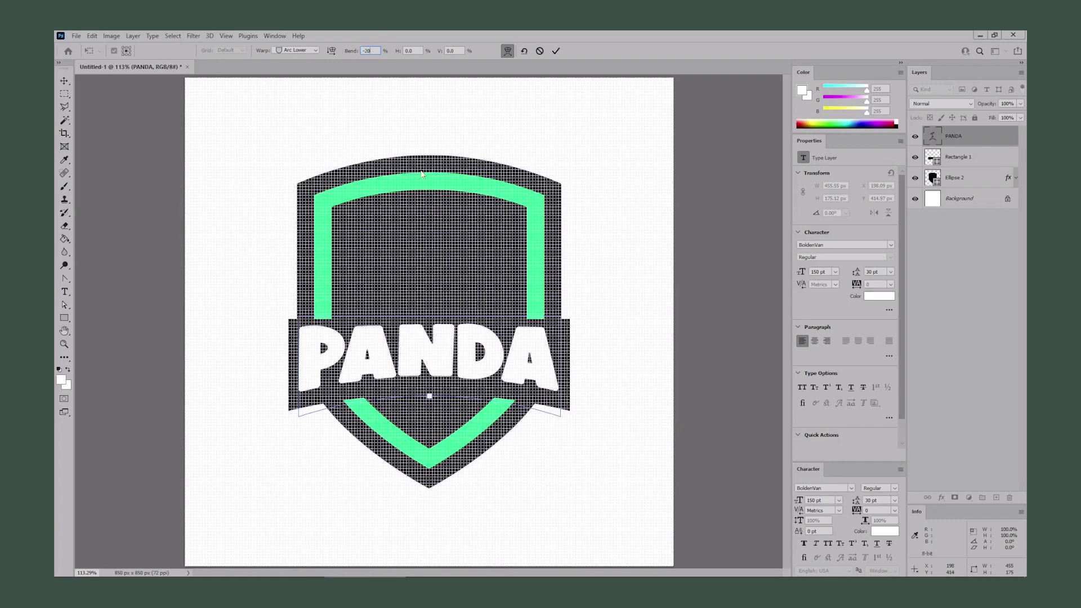
key(Return)
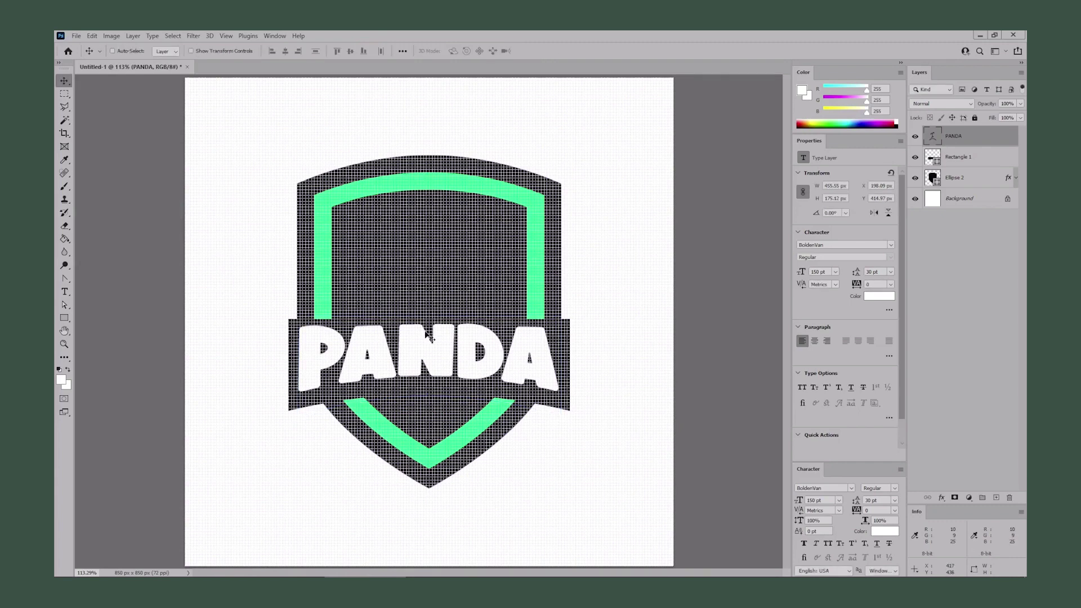
drag(426, 341, 392, 365)
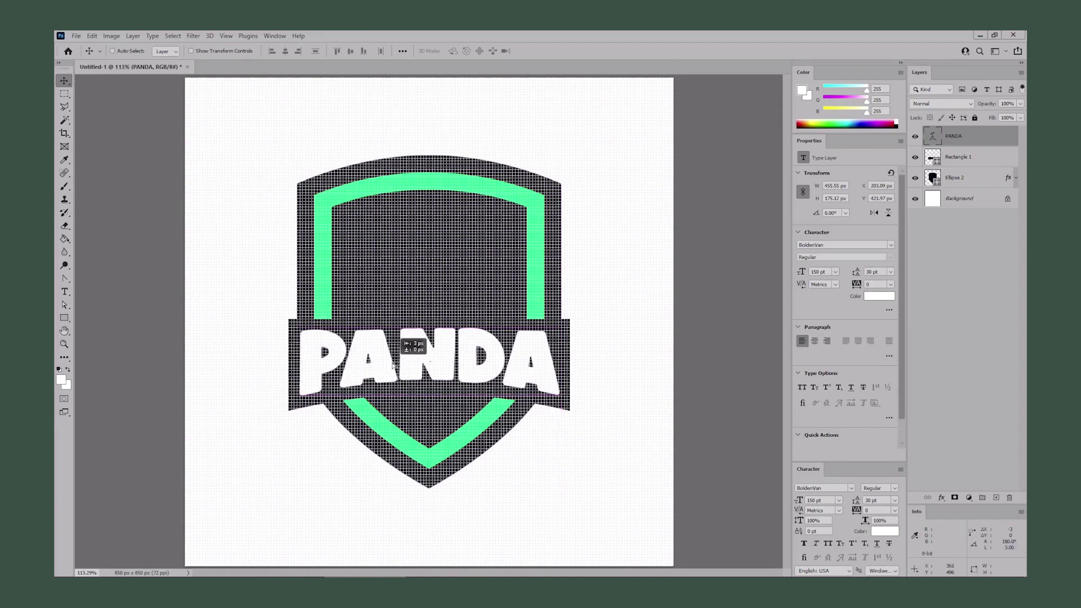
Create a 290 × 70 px rectangle shape for the subtitle backing
click(64, 317)
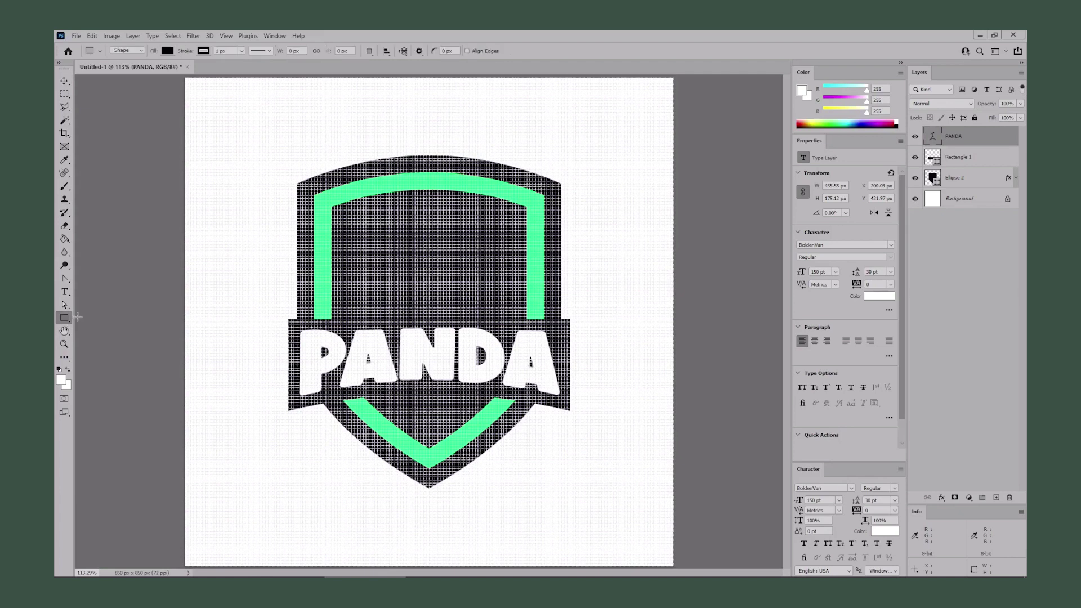
click(242, 278)
text(290)
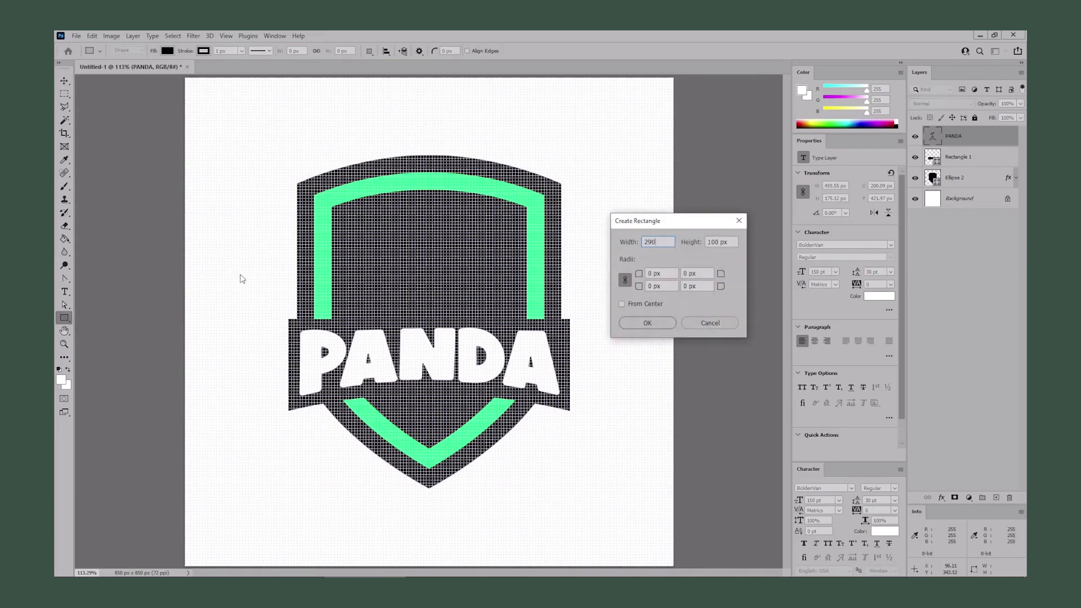
key(Tab)
text(7)
click(631, 322)
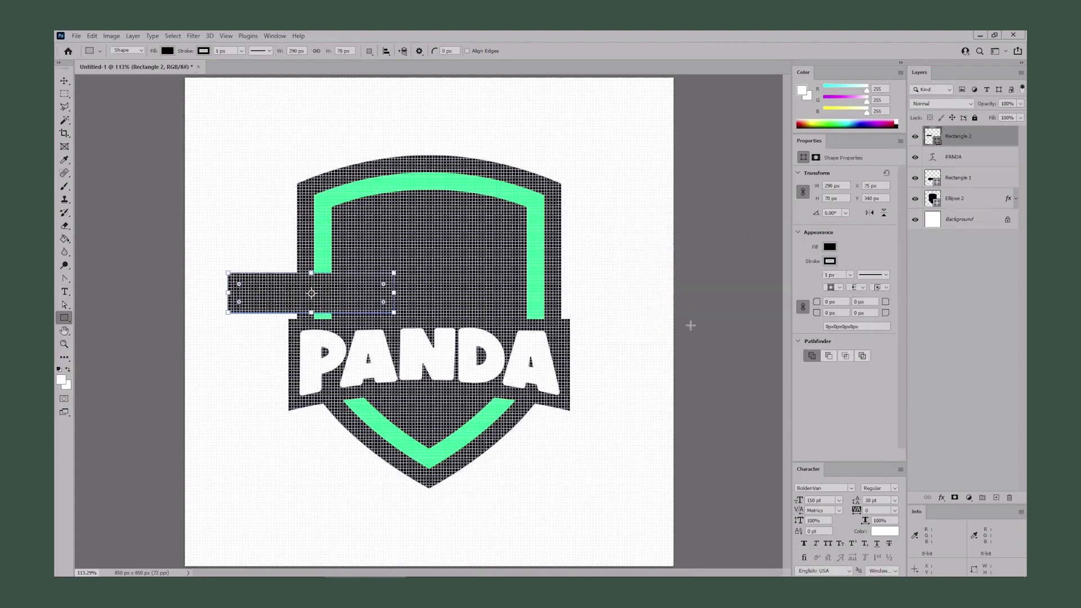
Remove the small rectangle's stroke and move it to X 280 px, Y 540 px, centred below the PANDA lettering
click(833, 262)
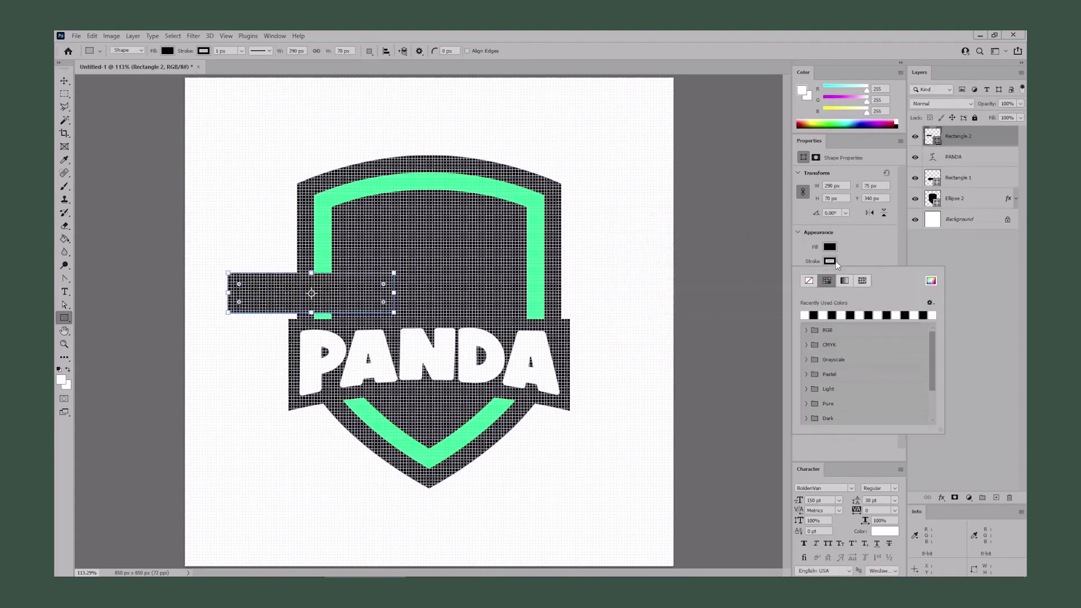
click(809, 281)
click(65, 81)
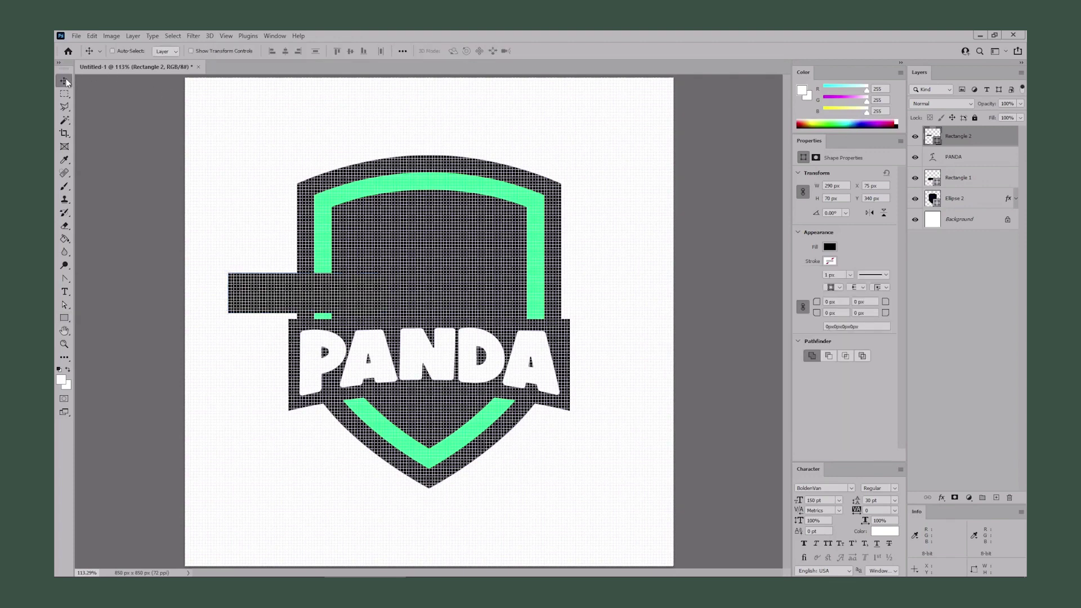
drag(315, 288, 440, 406)
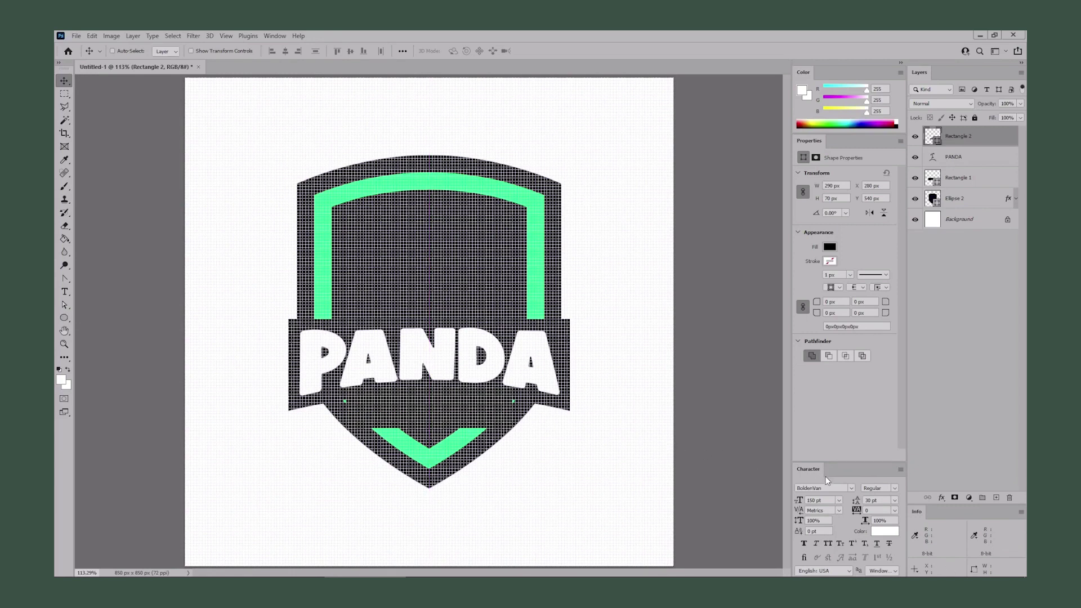
Set the character size to 40 pt and the tracking to 500 for the subtitle text
click(827, 500)
text(40)
key(Tab)
text(500)
Set the text colour to green with RGB values 0, 251, 159
click(884, 531)
double_click(941, 312)
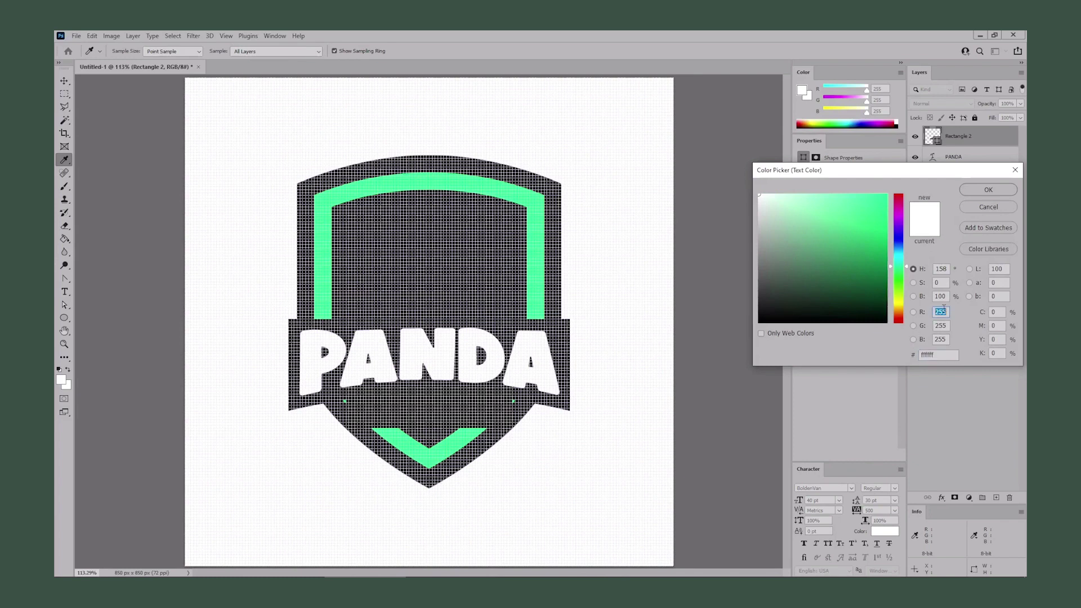
text(0)
key(Tab)
text(251)
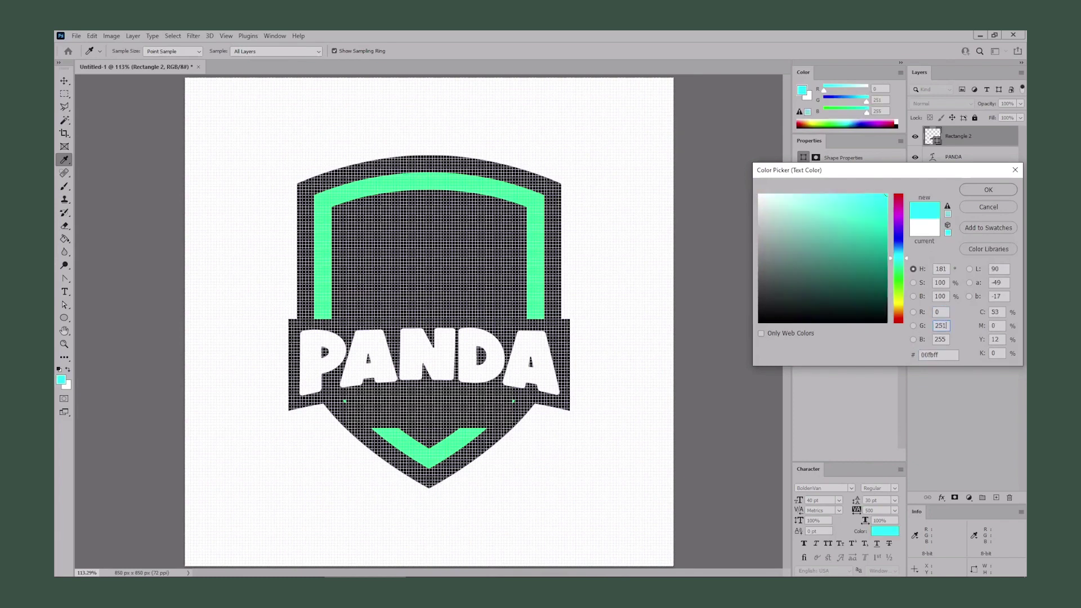
key(Tab)
text(15)
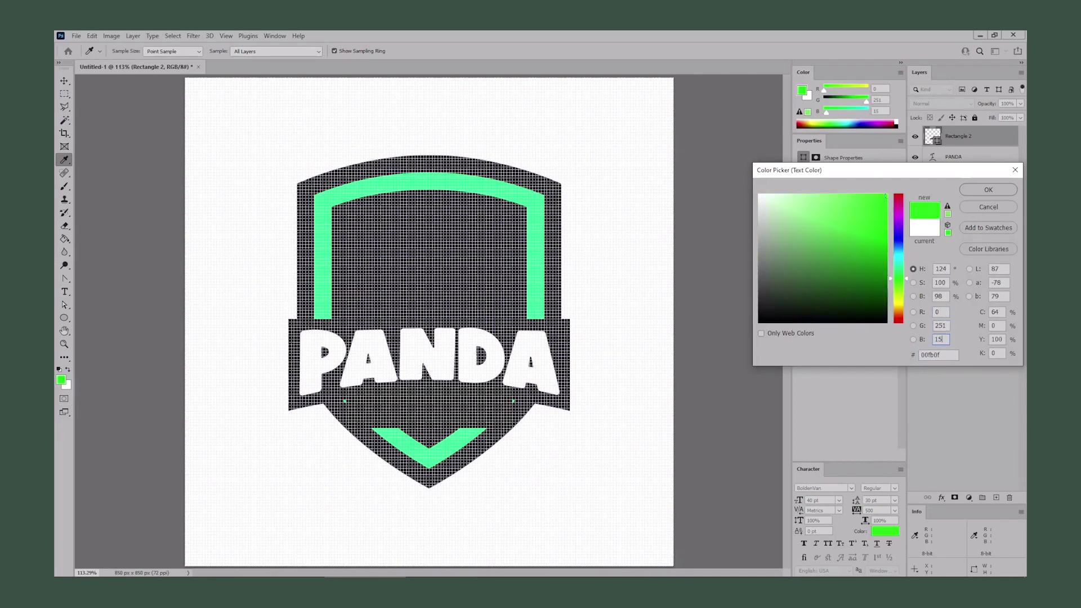
text(9)
click(994, 187)
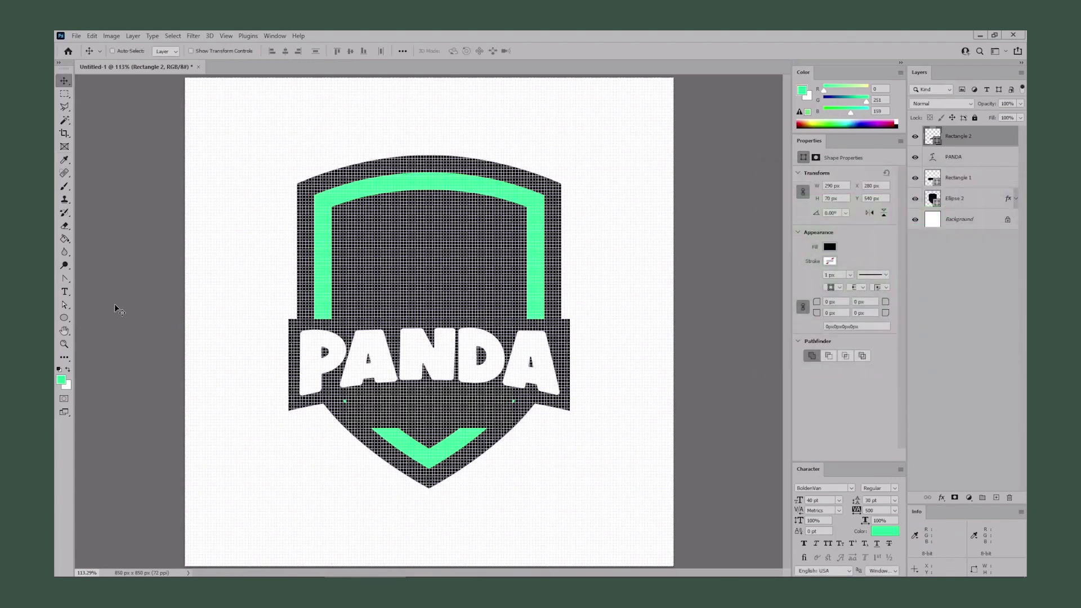
Add the text "GAMING" and place it centred on the small rectangle below PANDA
click(65, 292)
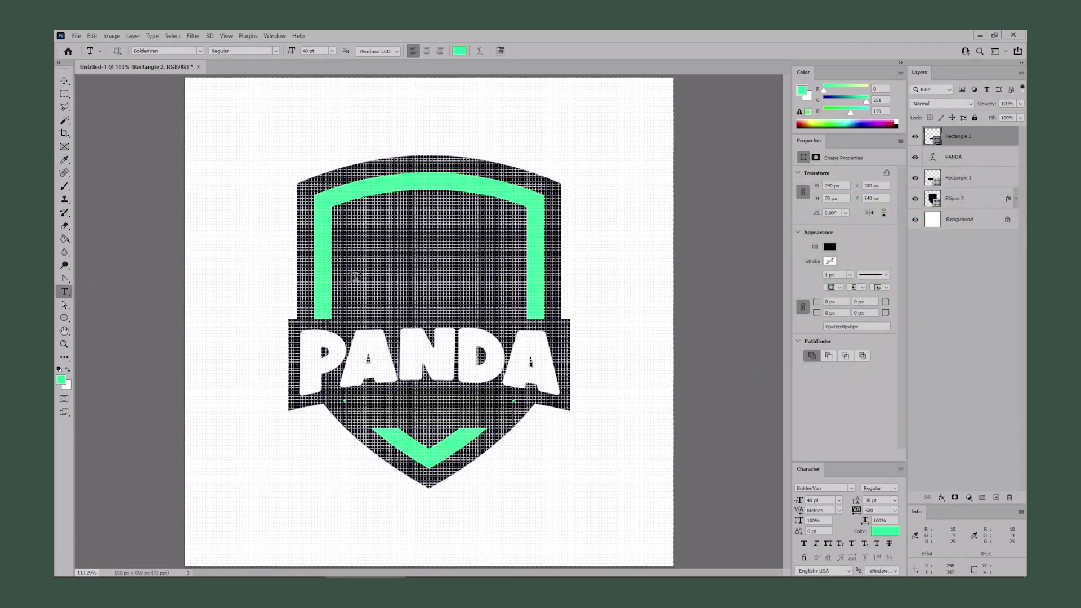
click(346, 262)
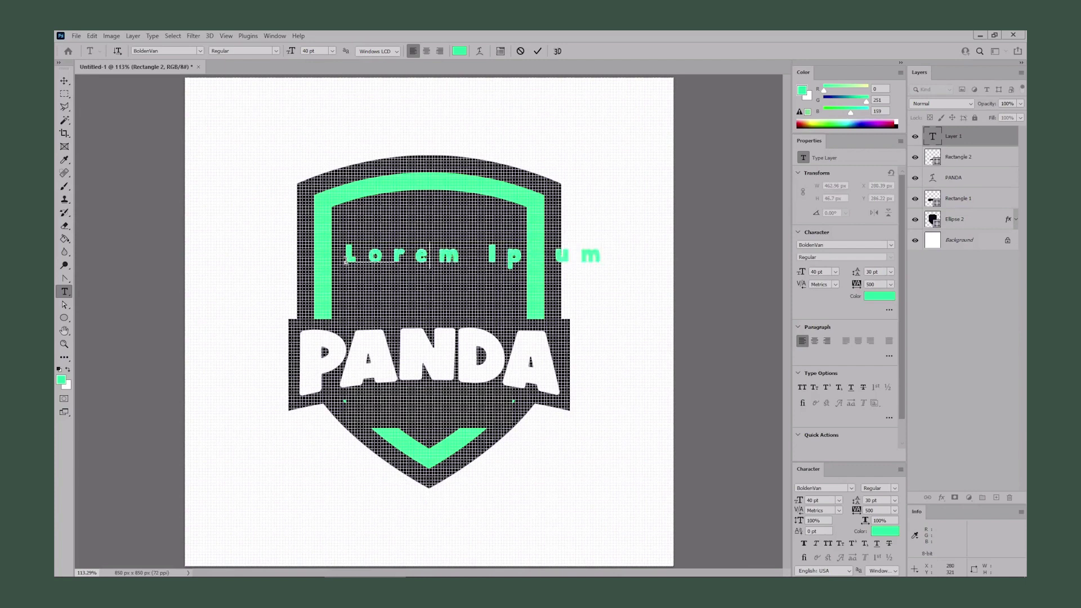
text(GAMING)
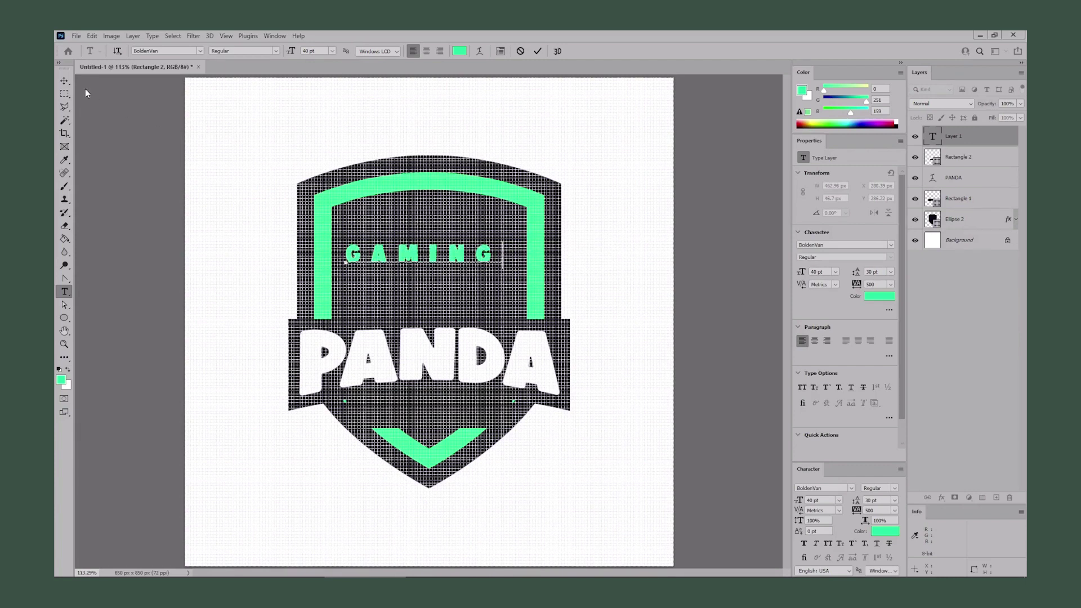
click(64, 81)
drag(434, 256, 445, 408)
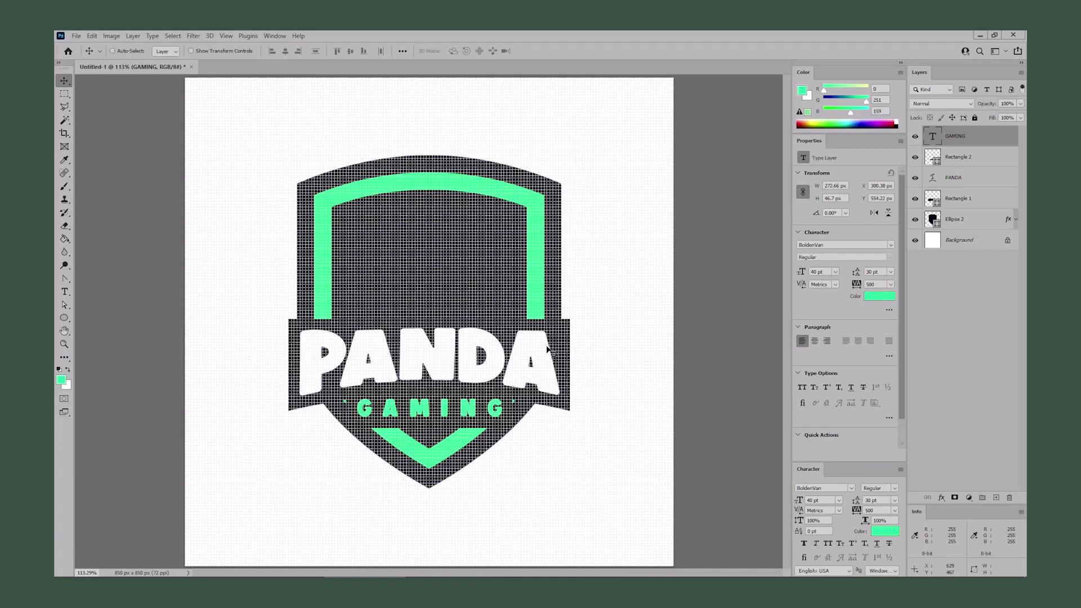
Hide all layers except the background and create a 350 × 330 px ellipse shape
drag(912, 220, 915, 143)
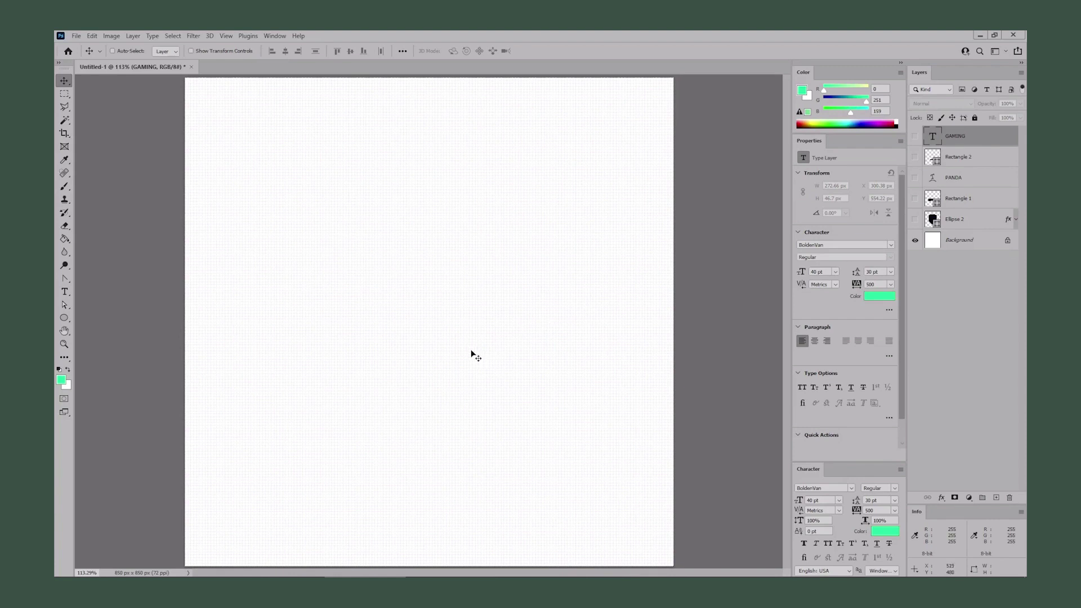
click(64, 320)
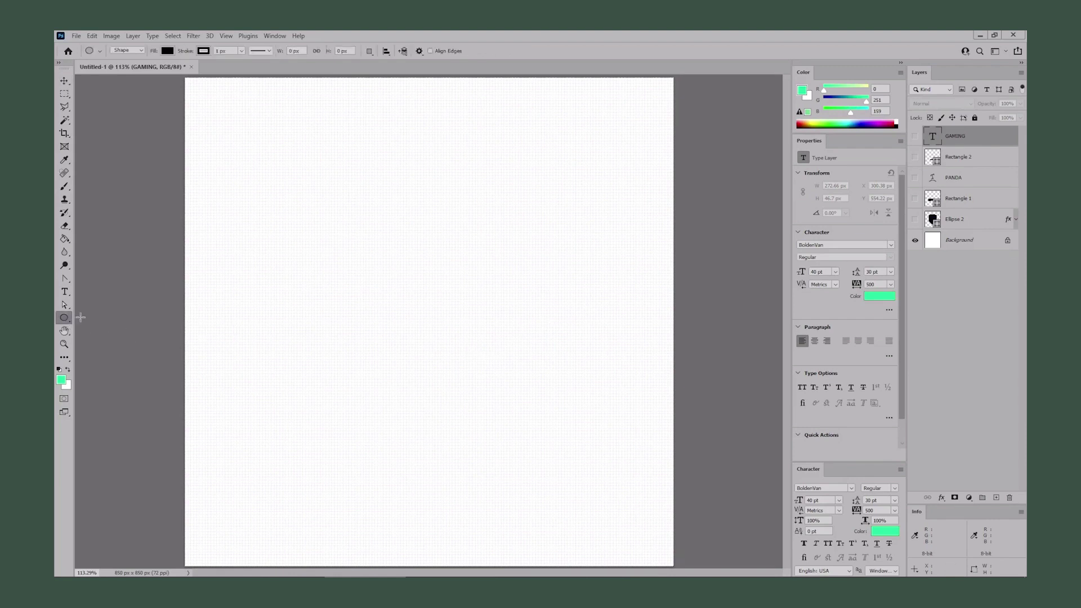
click(307, 244)
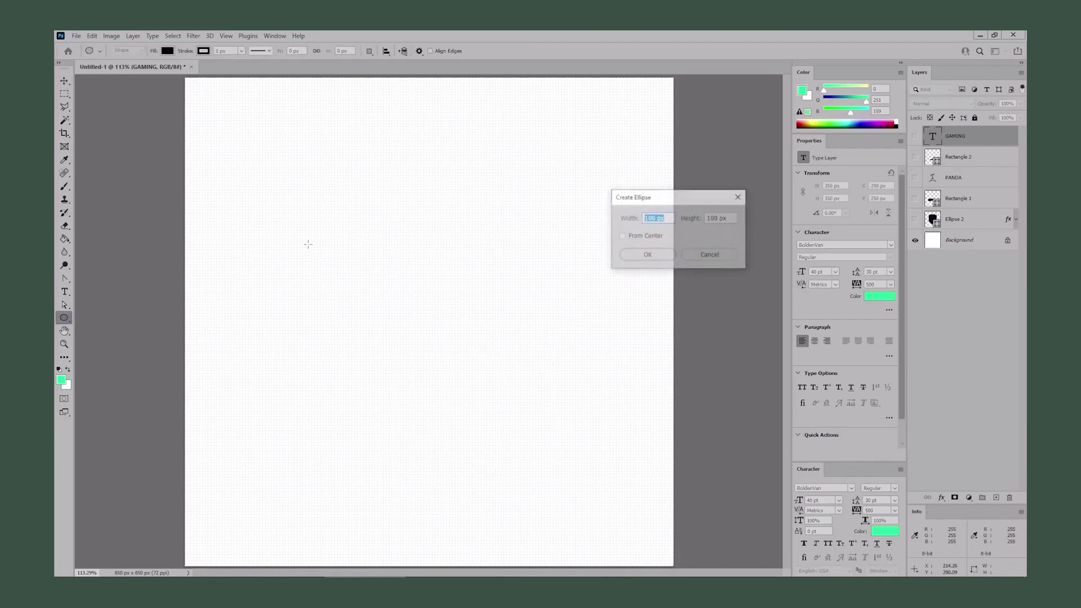
text(350)
key(Tab)
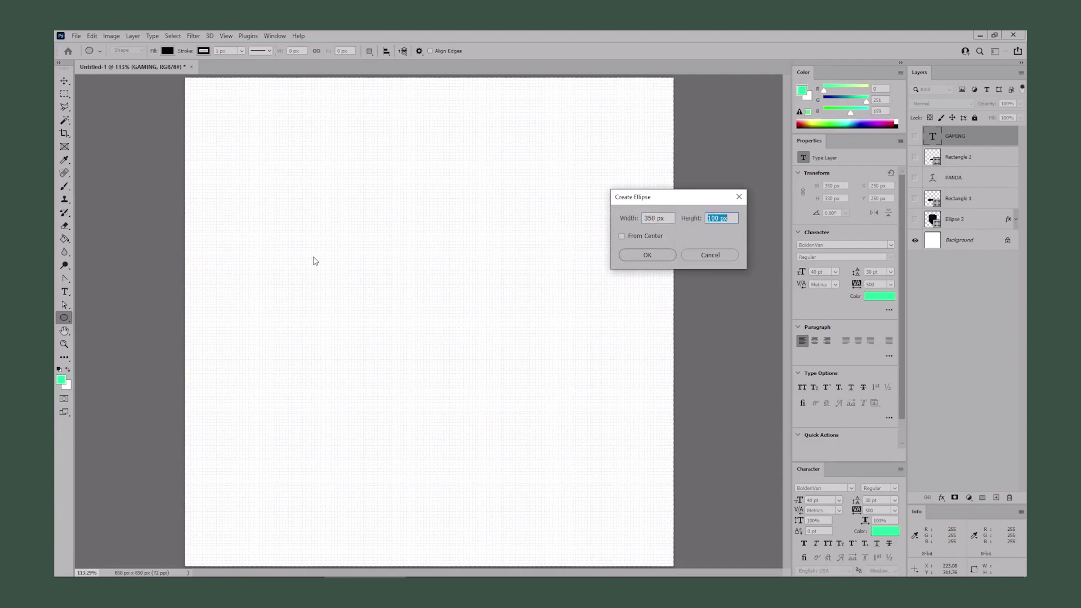
text(330)
key(Return)
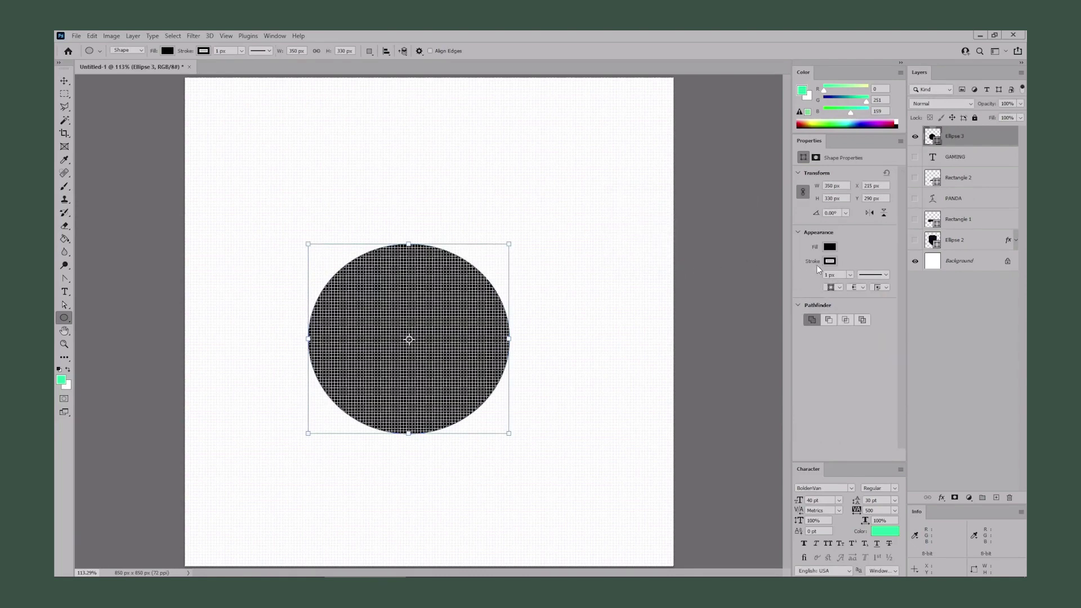
Remove the new ellipse's stroke and fill it with white
click(830, 262)
click(809, 281)
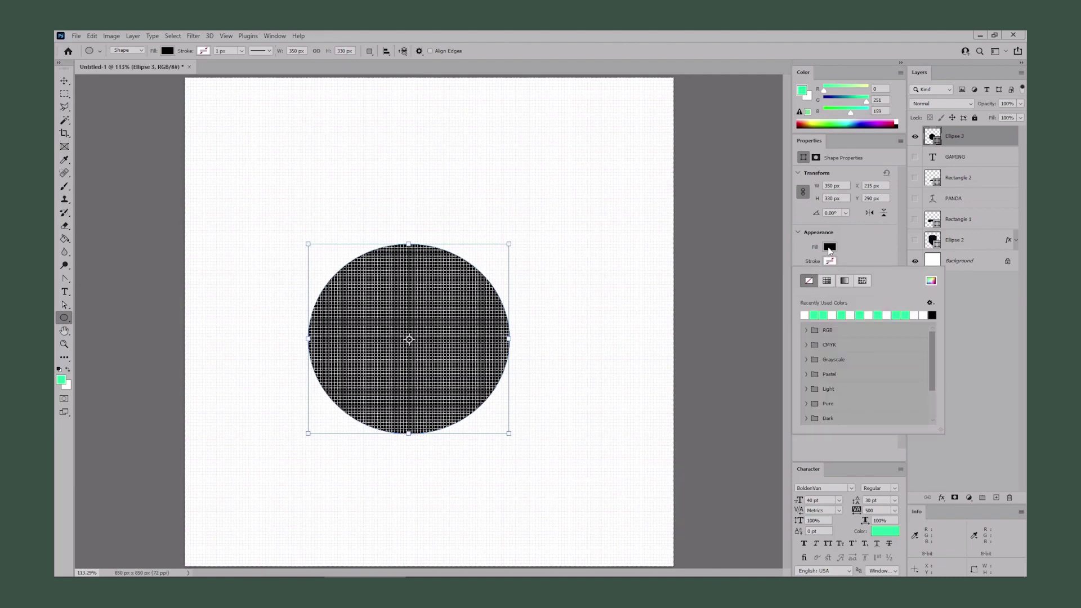
click(829, 248)
click(805, 300)
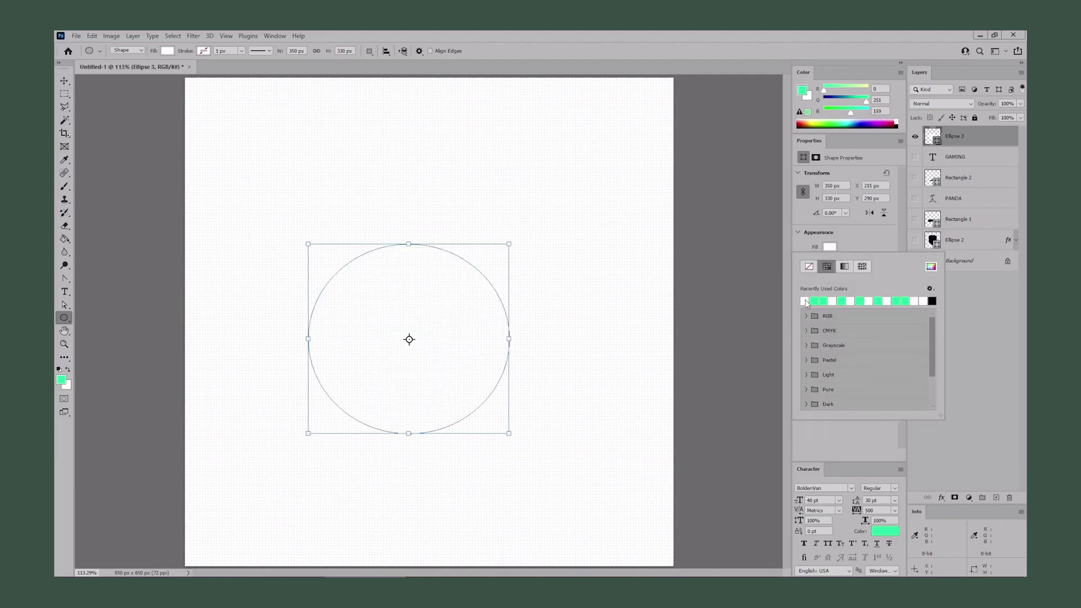
Warp the white ellipse with the Shell Lower style at a 5% bend
click(93, 36)
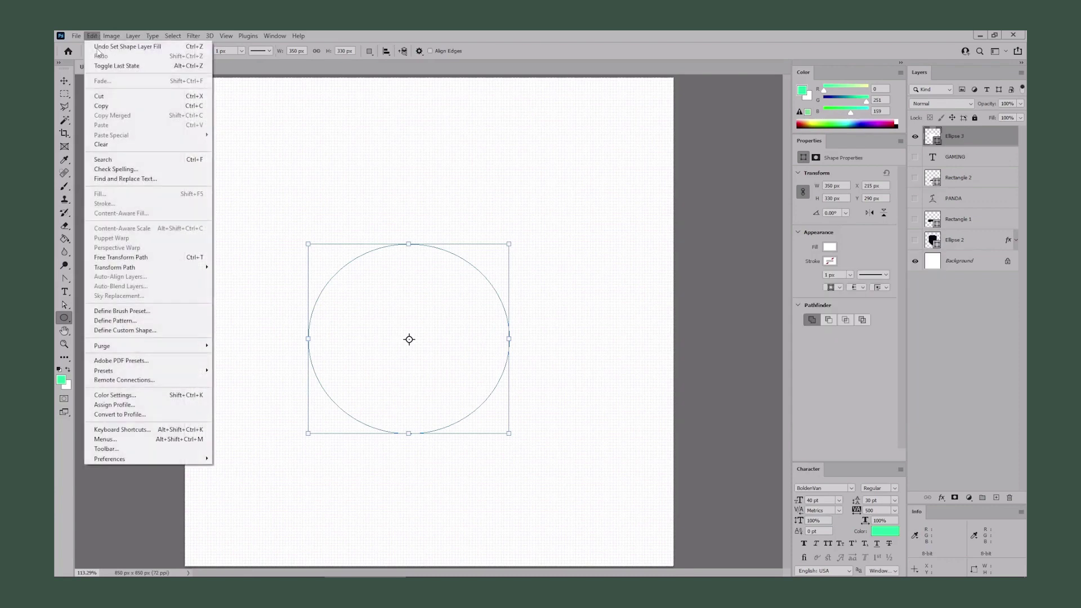
mouse_move(169, 267)
click(238, 336)
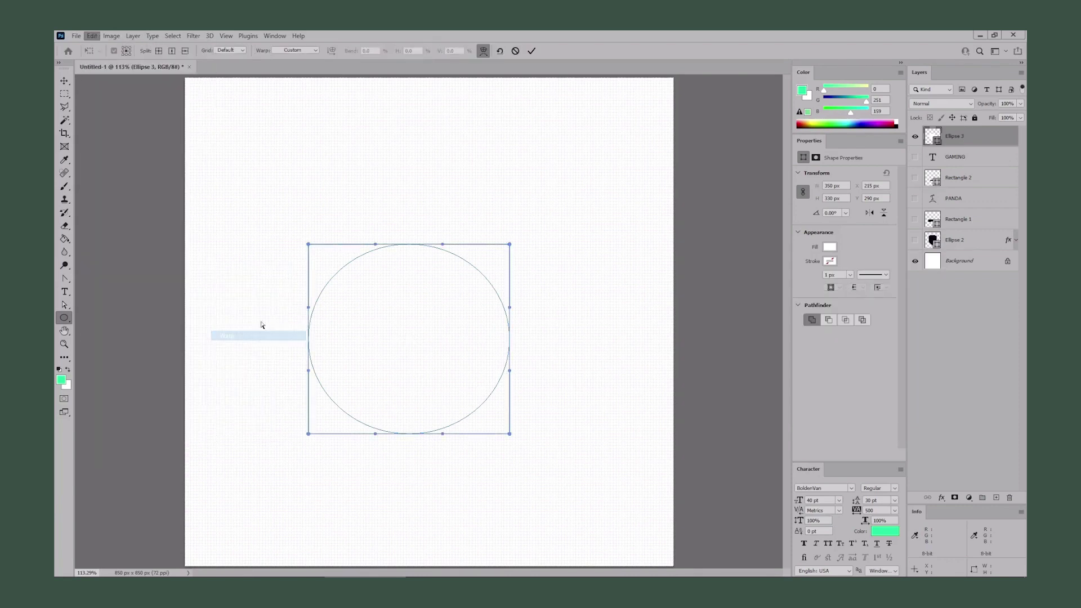
click(294, 50)
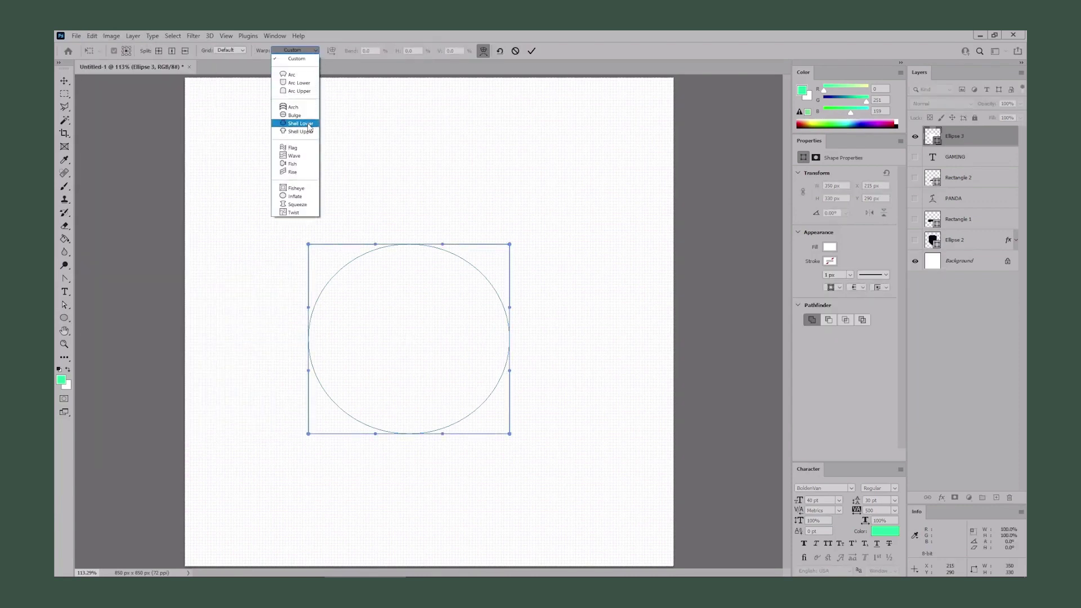
click(300, 123)
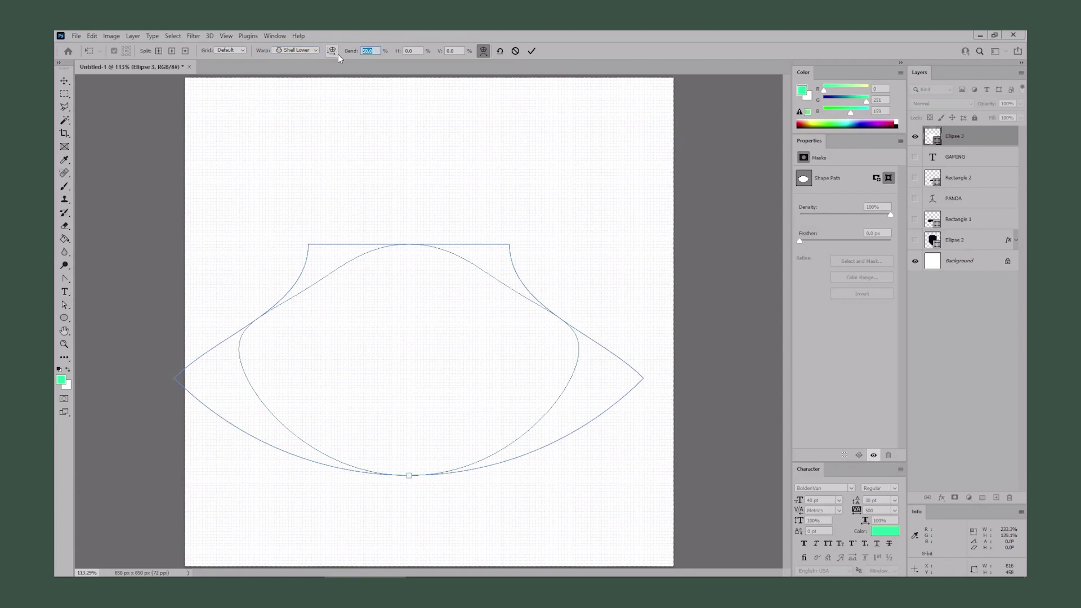
text(5)
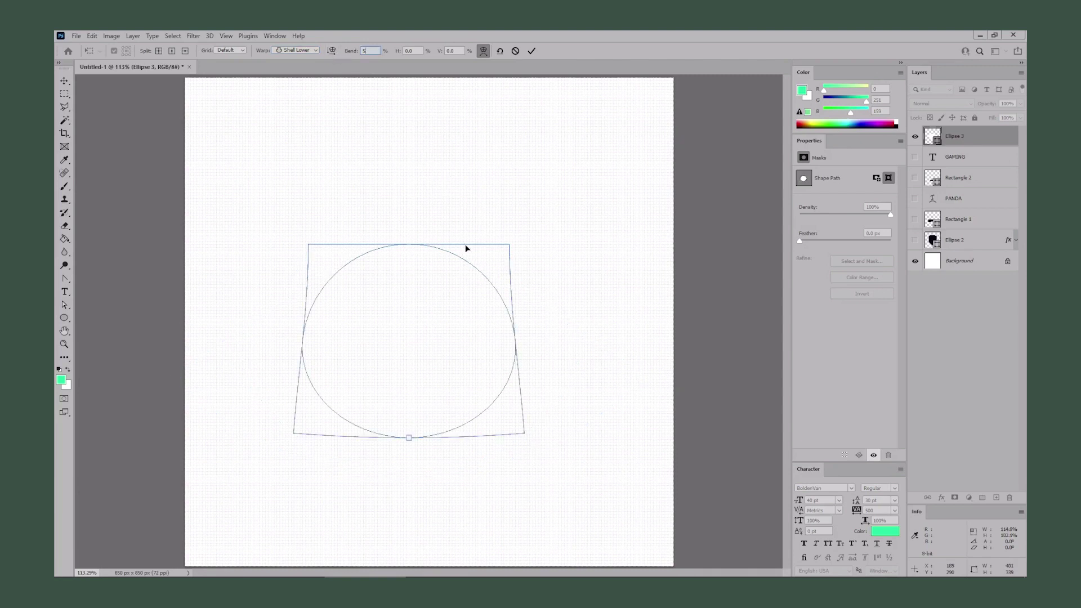
key(Return)
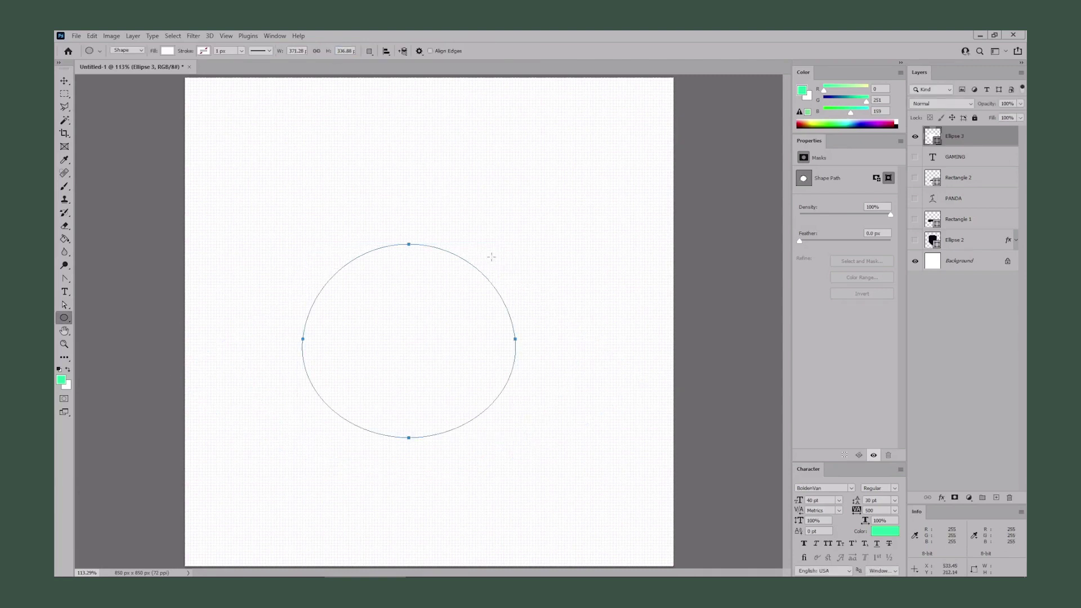
Give the large ellipse a dark 20 px Stroke layer style positioned inside
double_click(995, 138)
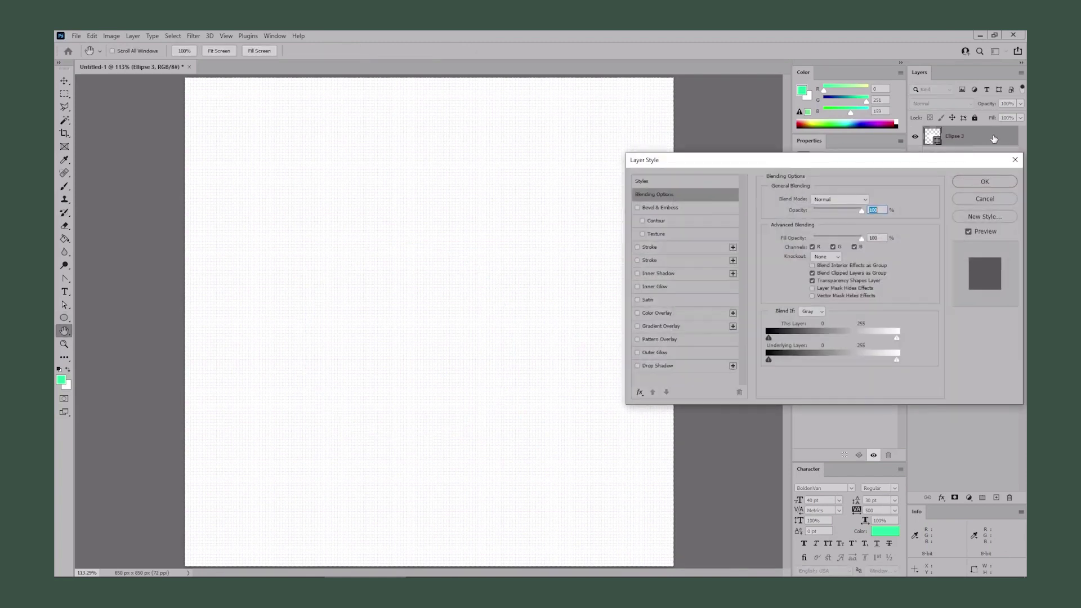
click(663, 247)
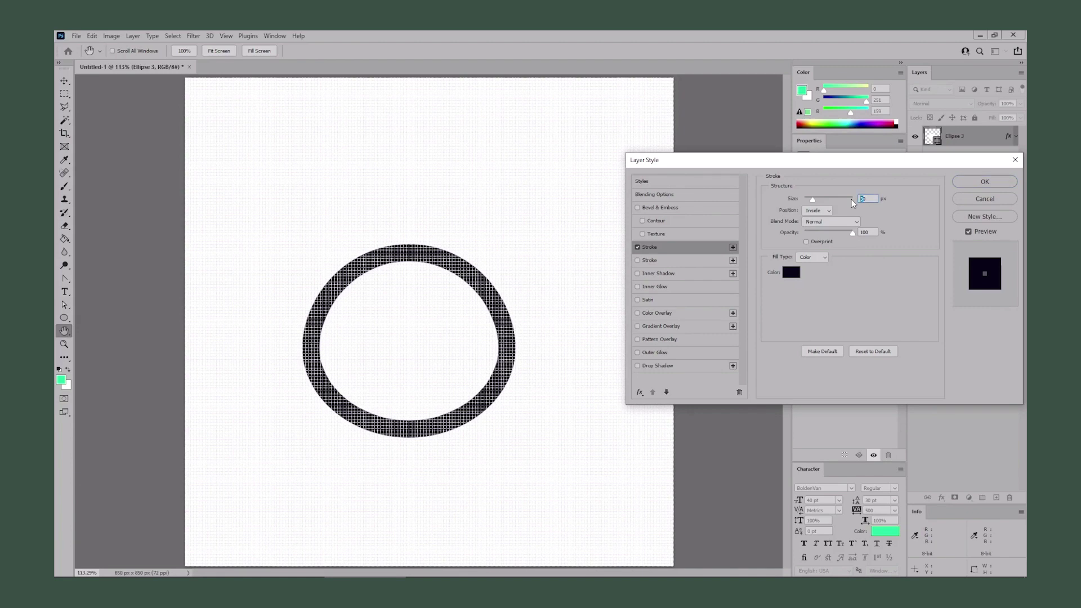
text(20)
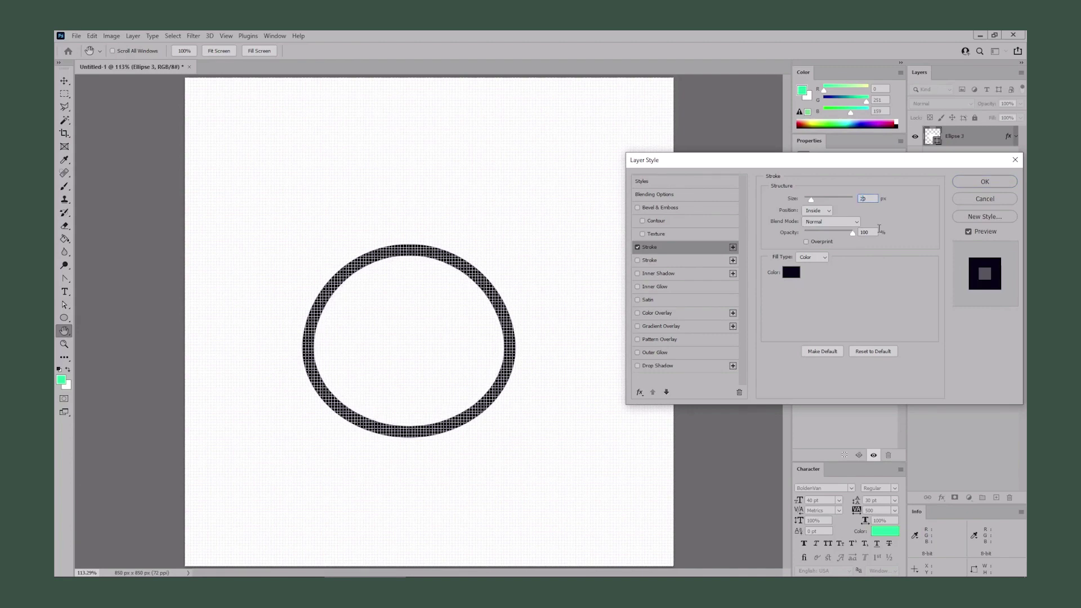
Add an Inner Shadow to the large ellipse with Normal blend mode and green colour RGB 0, 251, 159
click(679, 275)
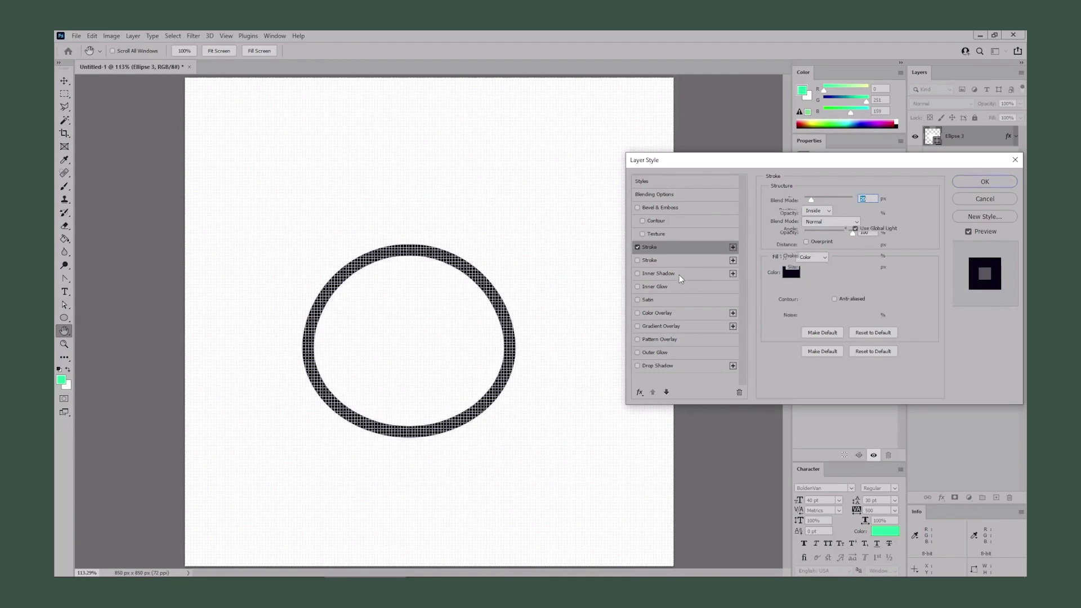
click(825, 202)
click(871, 201)
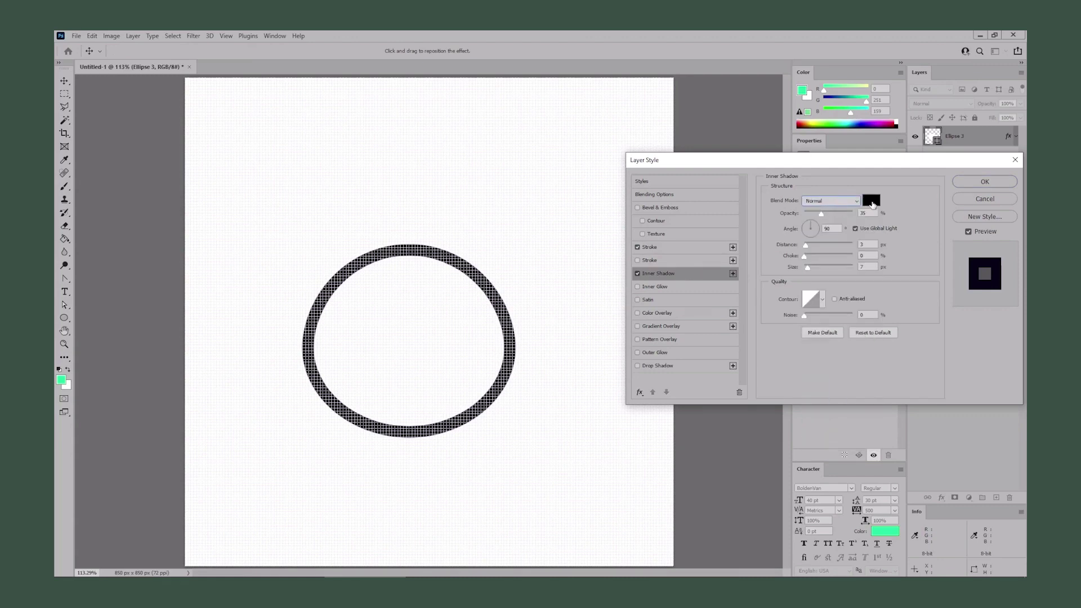
click(871, 200)
click(939, 310)
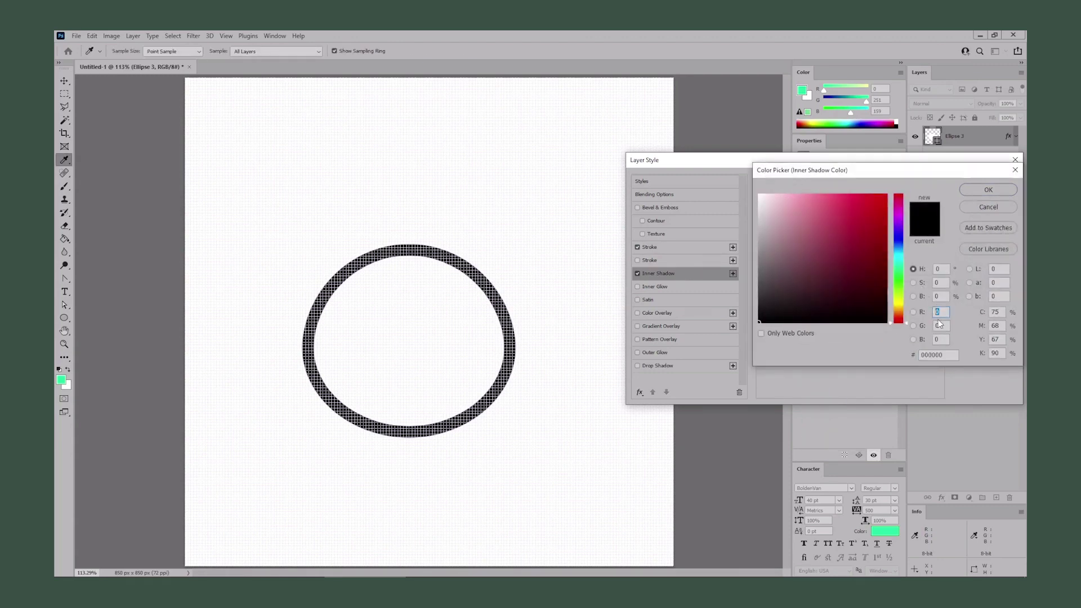
click(939, 325)
text(251)
key(Tab)
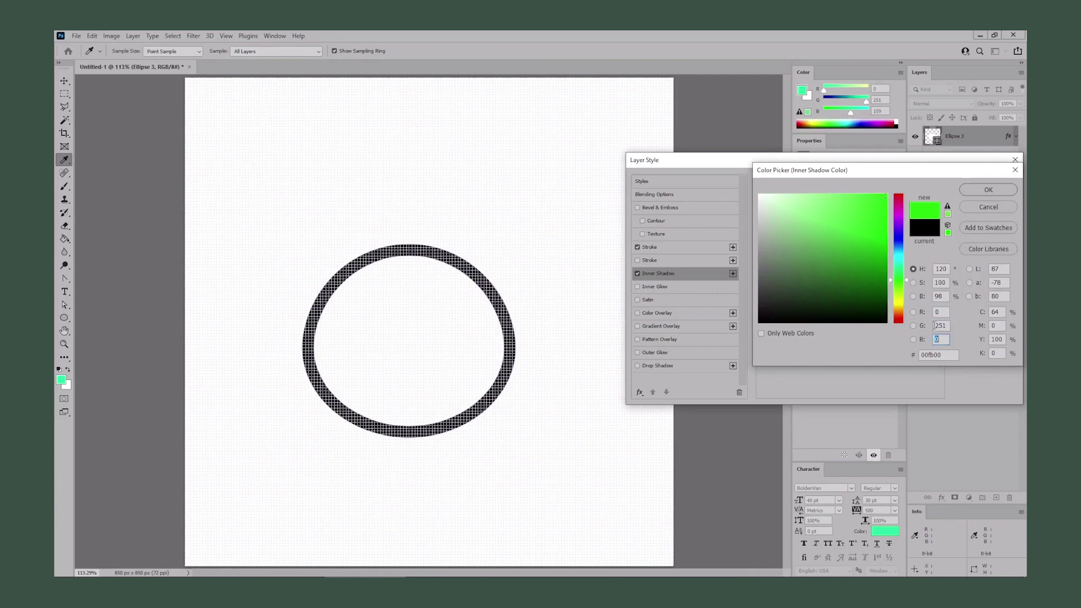
text(159)
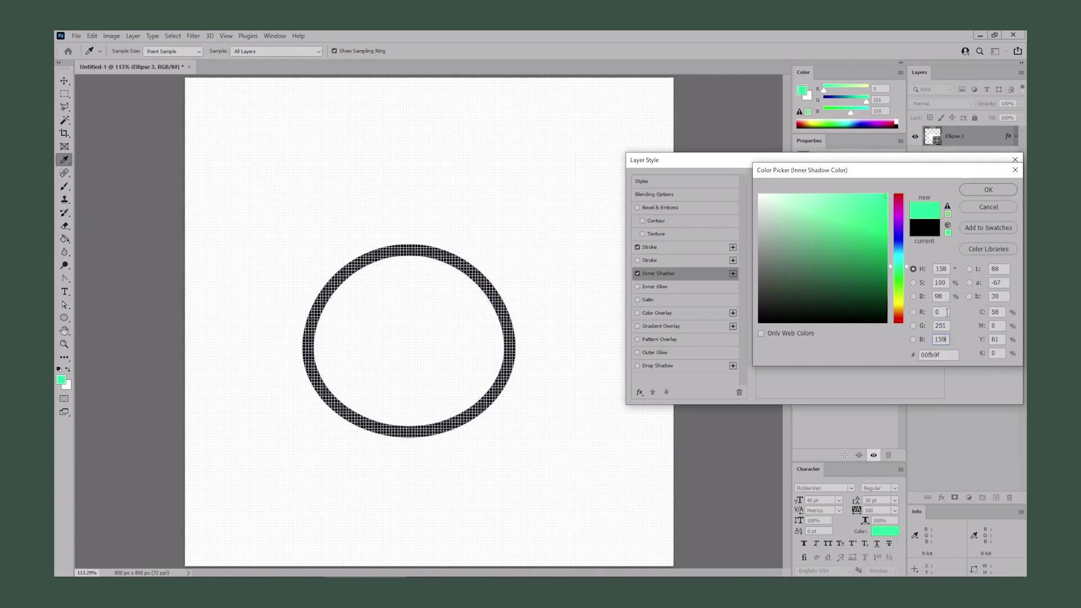
click(985, 194)
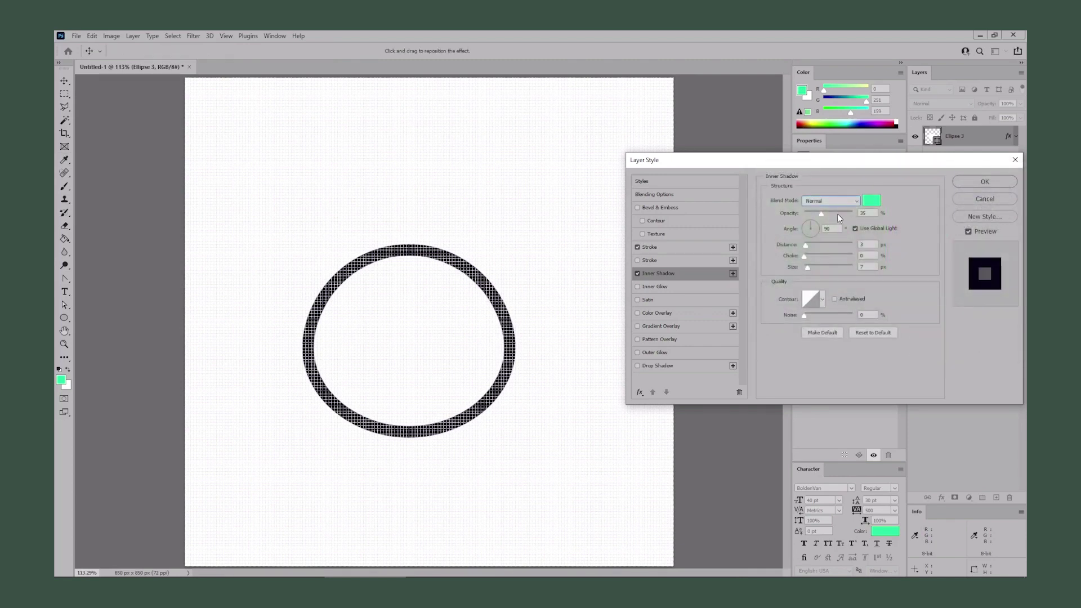
Set the inner shadow to 100% opacity, -90° angle without global light, 40 px distance and minimum size, and apply the layer style
drag(838, 215, 854, 213)
double_click(865, 213)
double_click(864, 245)
text(40)
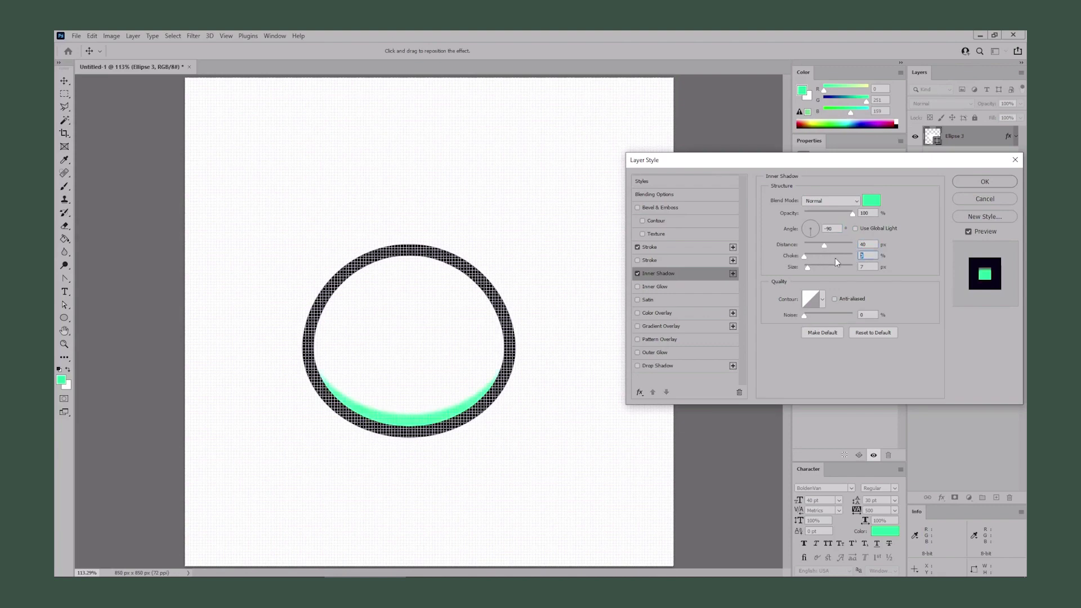
drag(808, 267, 793, 270)
click(984, 181)
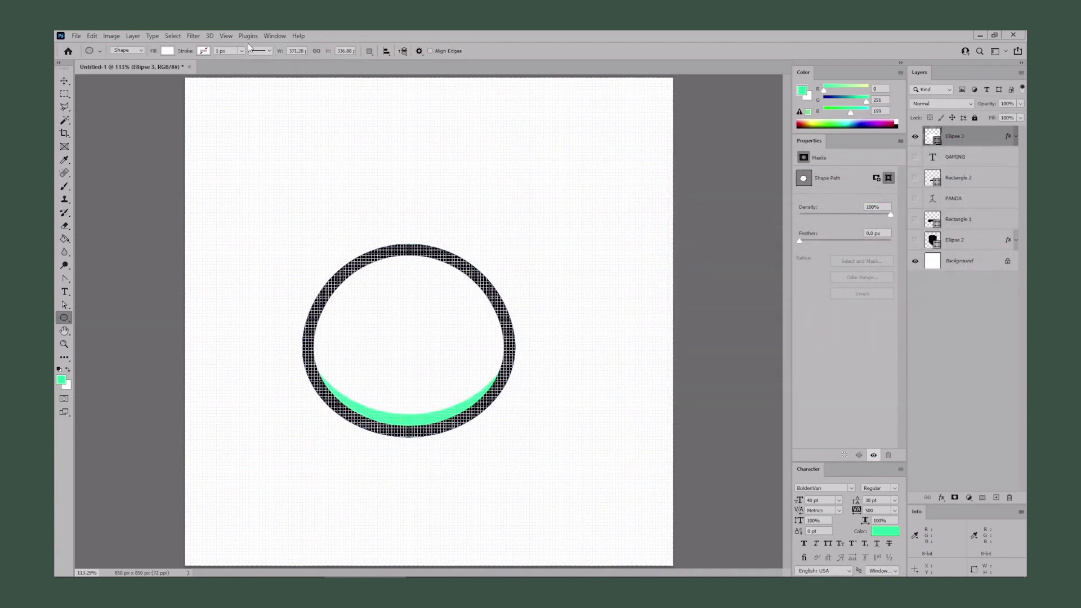
Create a 70 × 30 px ellipse shape inside the large ellipse
click(226, 35)
click(248, 139)
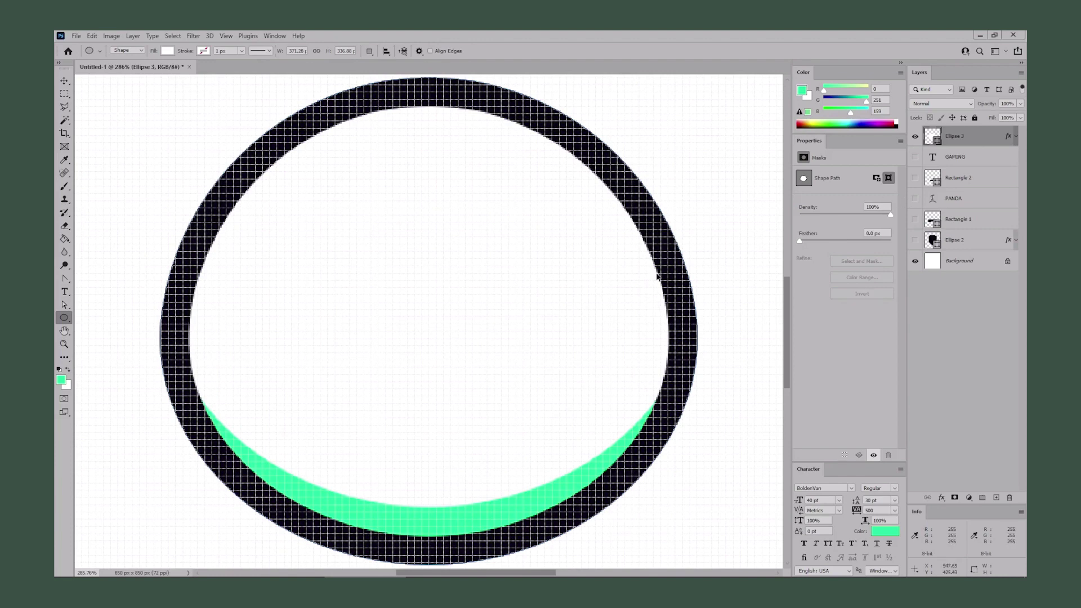
key(ctrl+minus)
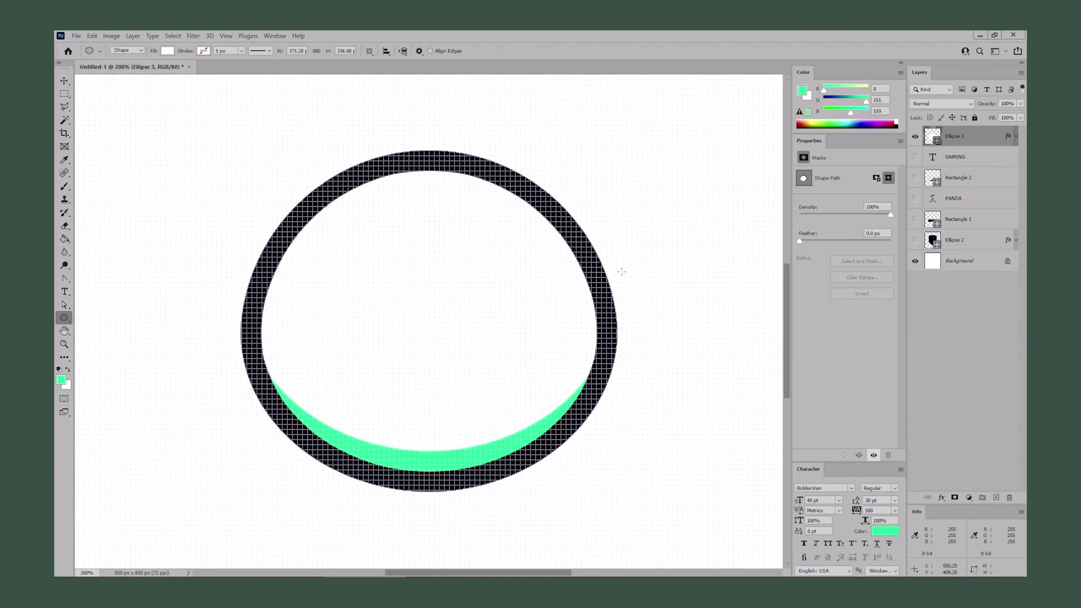
click(485, 230)
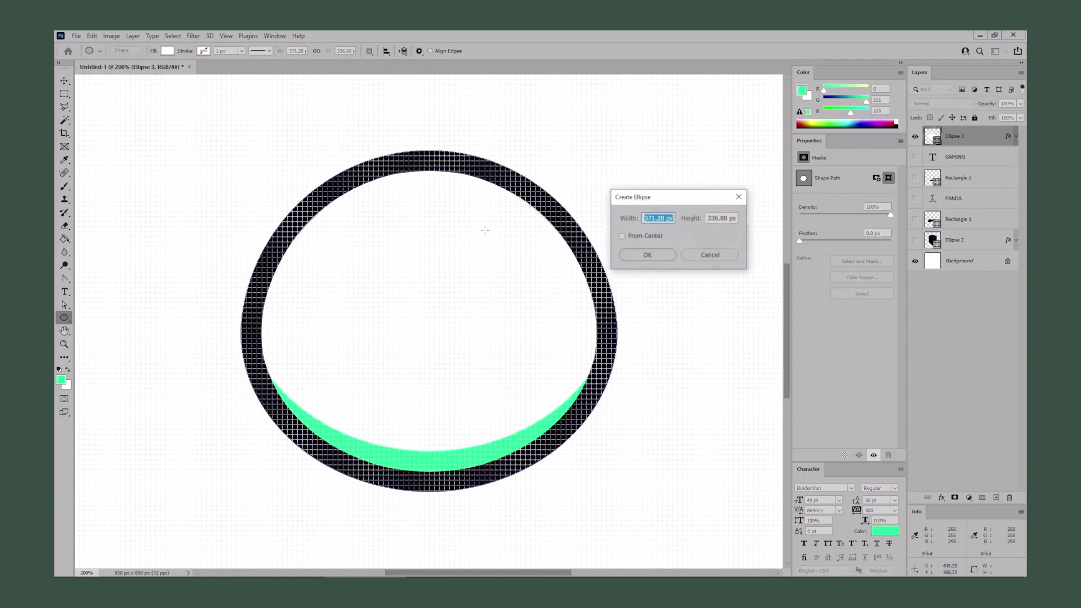
text(70)
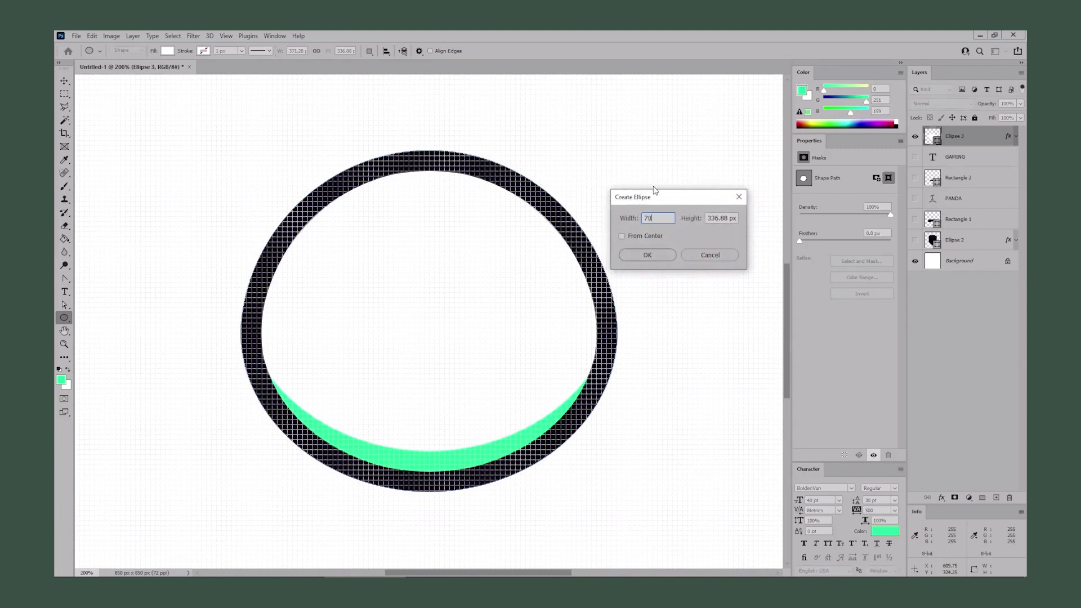
drag(708, 218, 745, 220)
text(3)
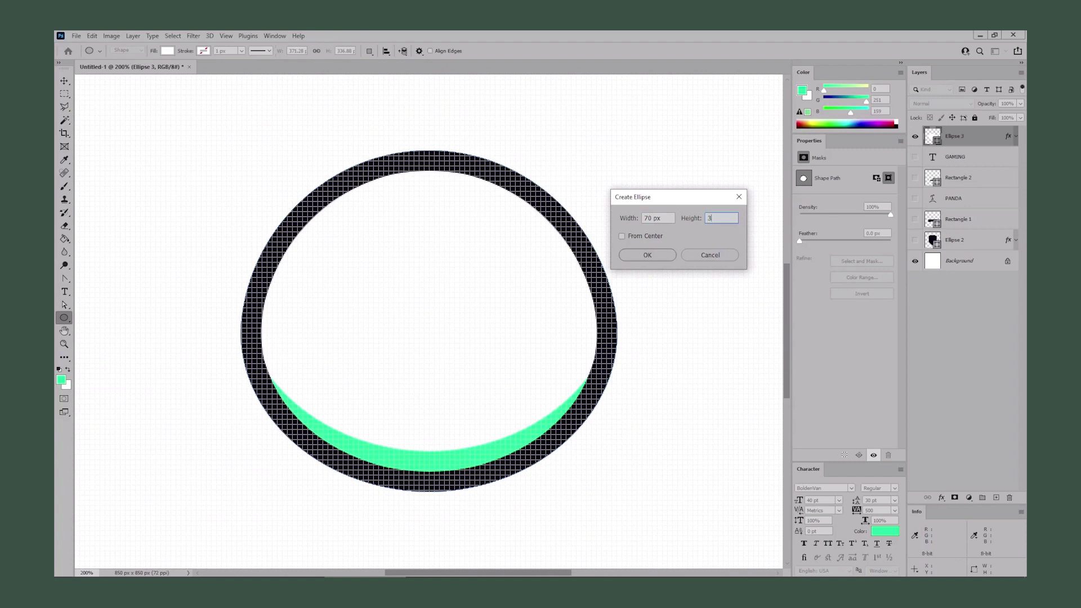
text(0)
key(Return)
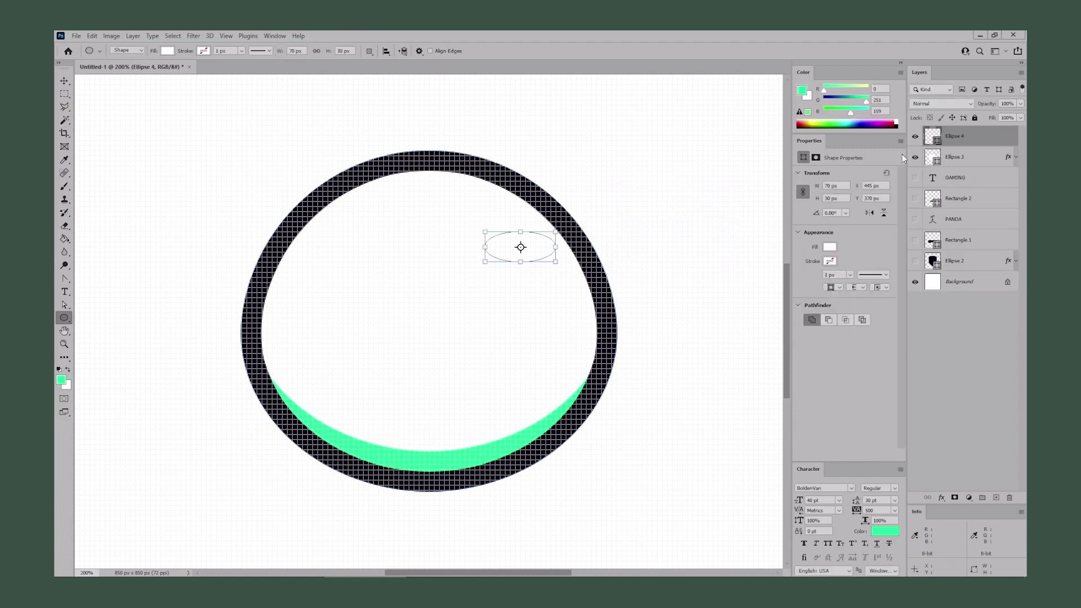
Fill the small ellipse with the dark colour sampled from the outline and move it to the centre of the large ellipse
double_click(930, 137)
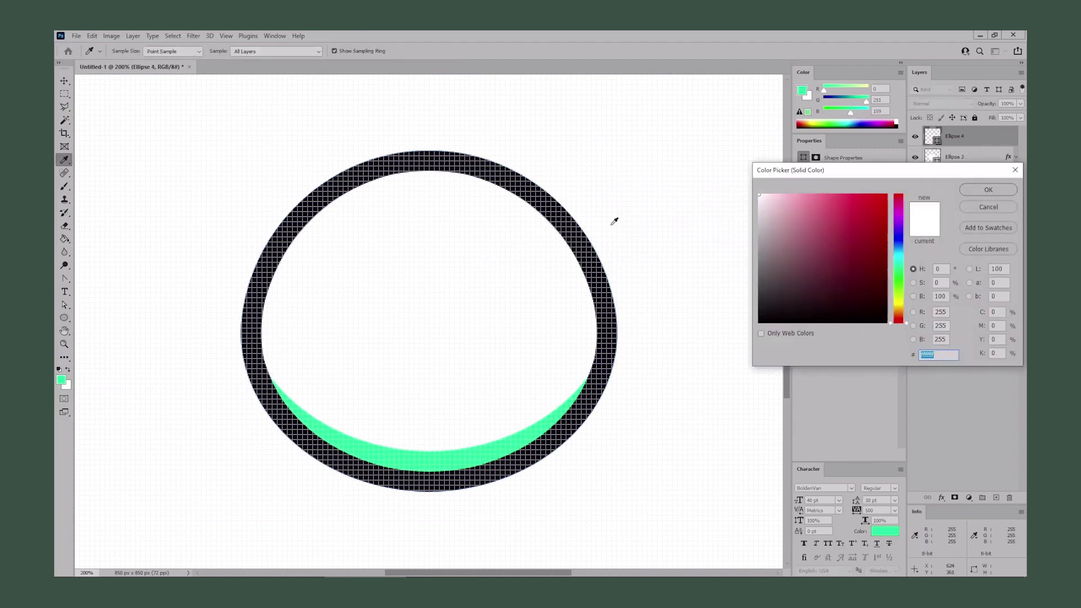
click(574, 221)
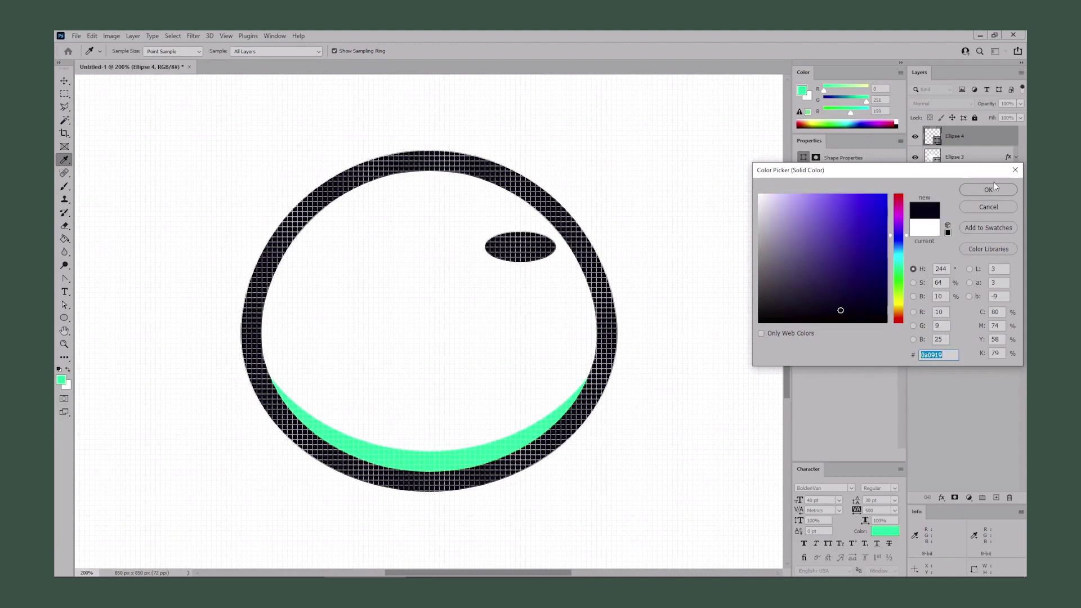
click(1006, 191)
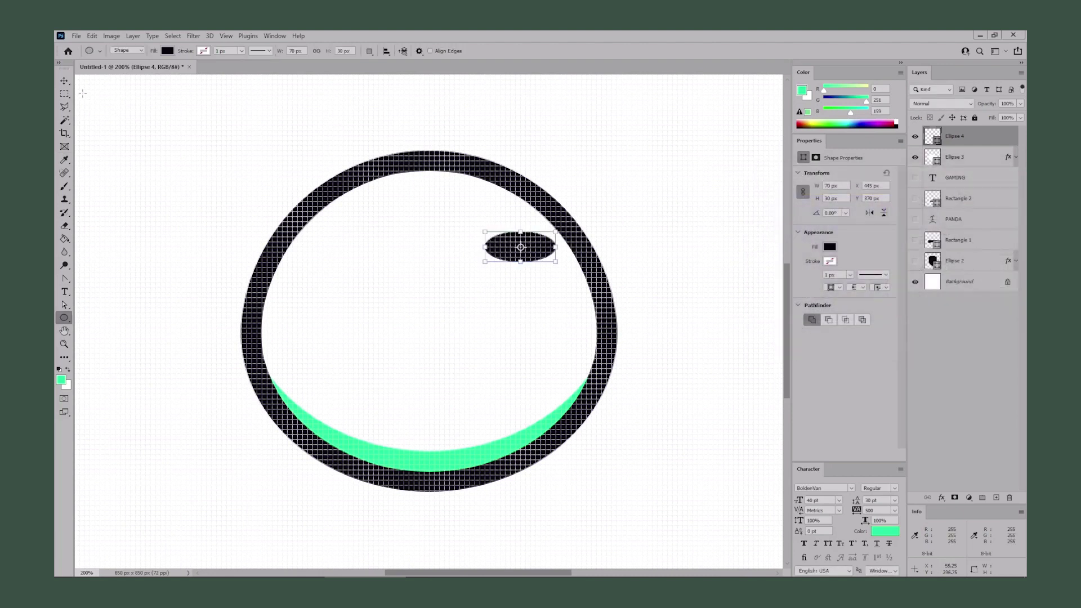
key(v)
drag(532, 255, 443, 484)
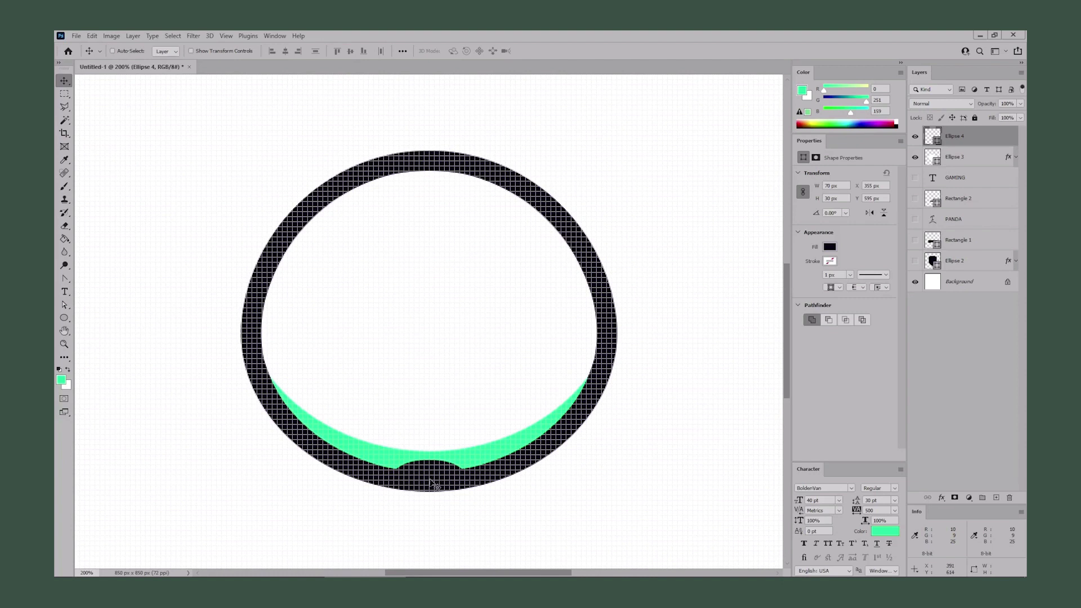
drag(434, 483, 441, 337)
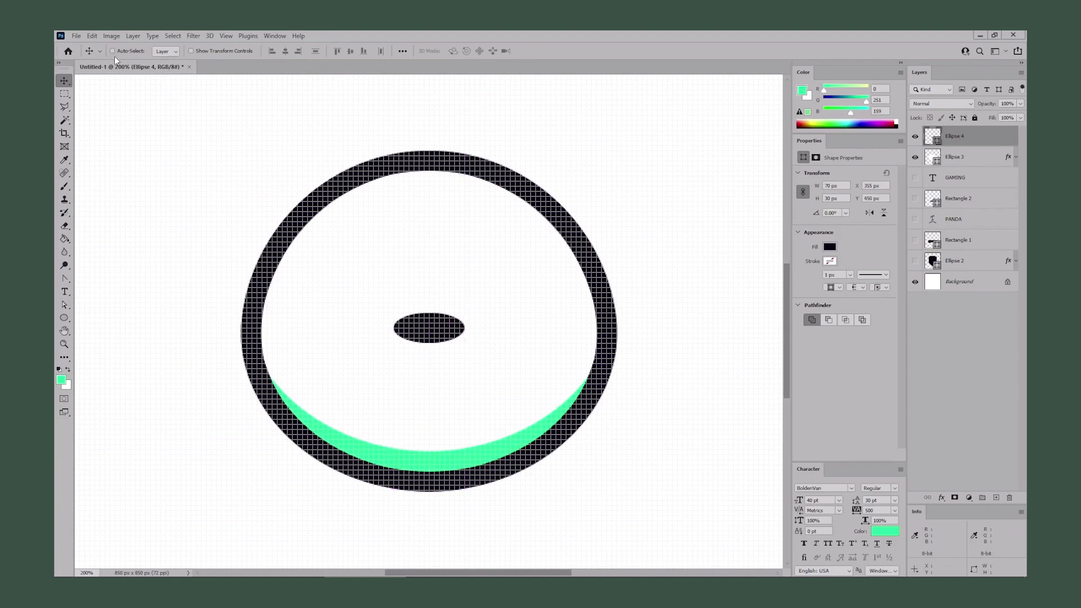
Warp the small dark ellipse into a nose shape with the Arc Lower style at a 30% bend
click(92, 36)
mouse_move(133, 268)
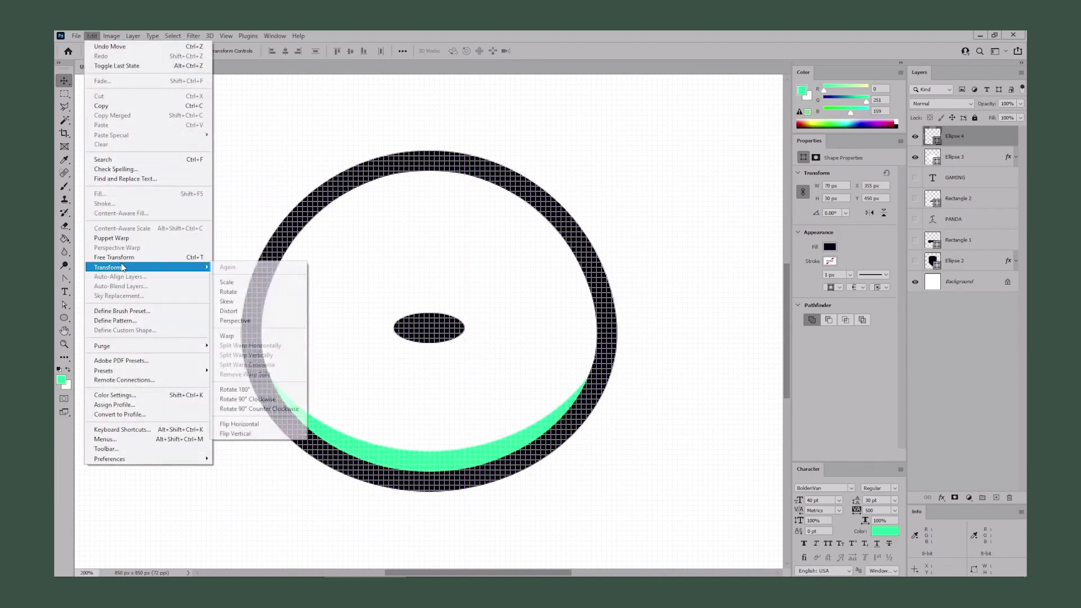
click(244, 337)
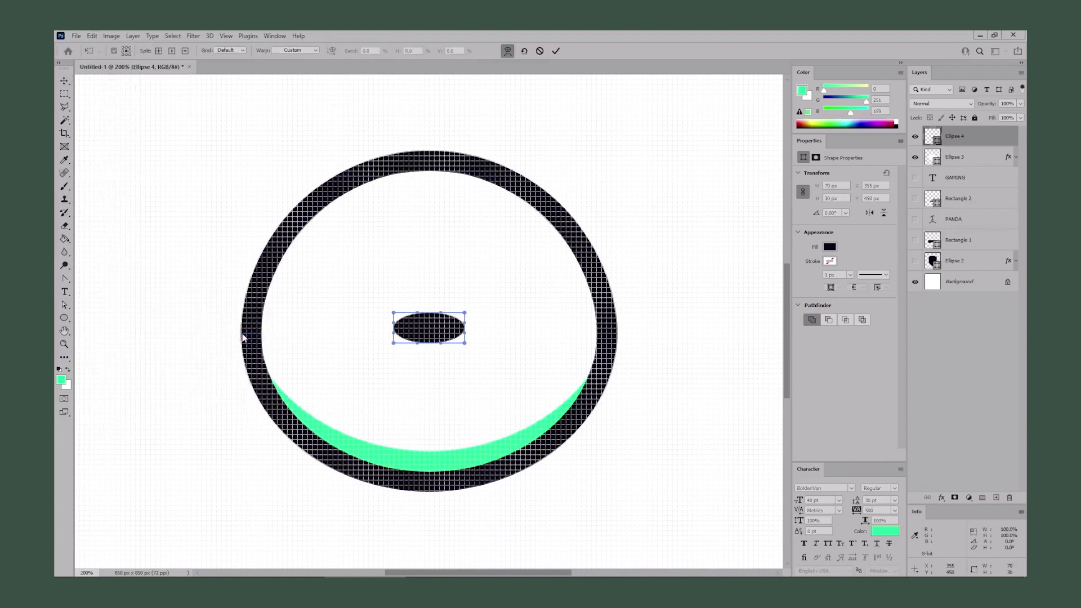
click(308, 50)
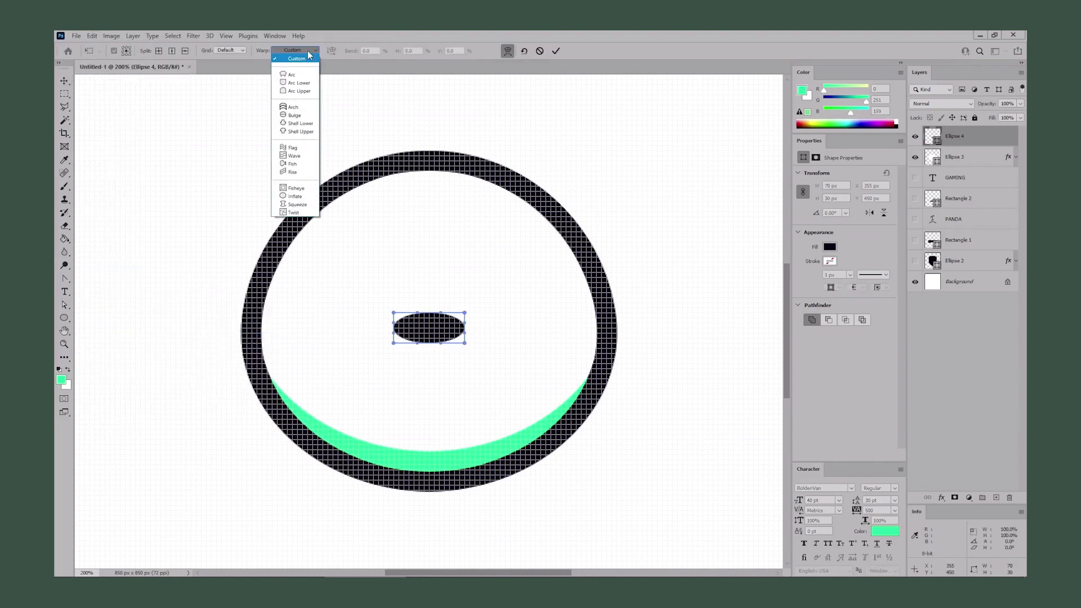
click(304, 83)
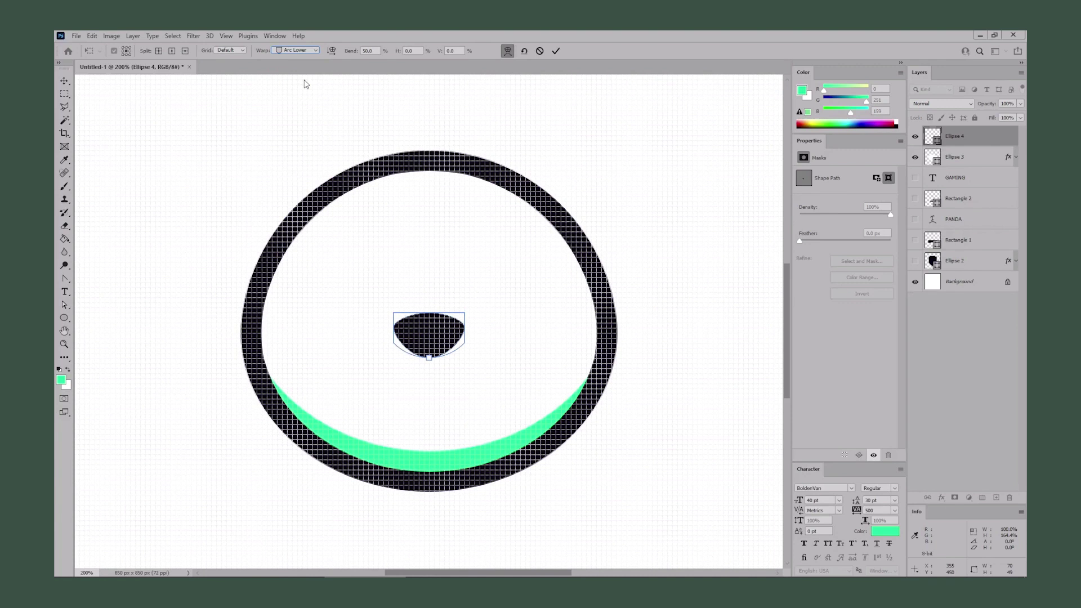
double_click(366, 50)
text(30)
key(Return)
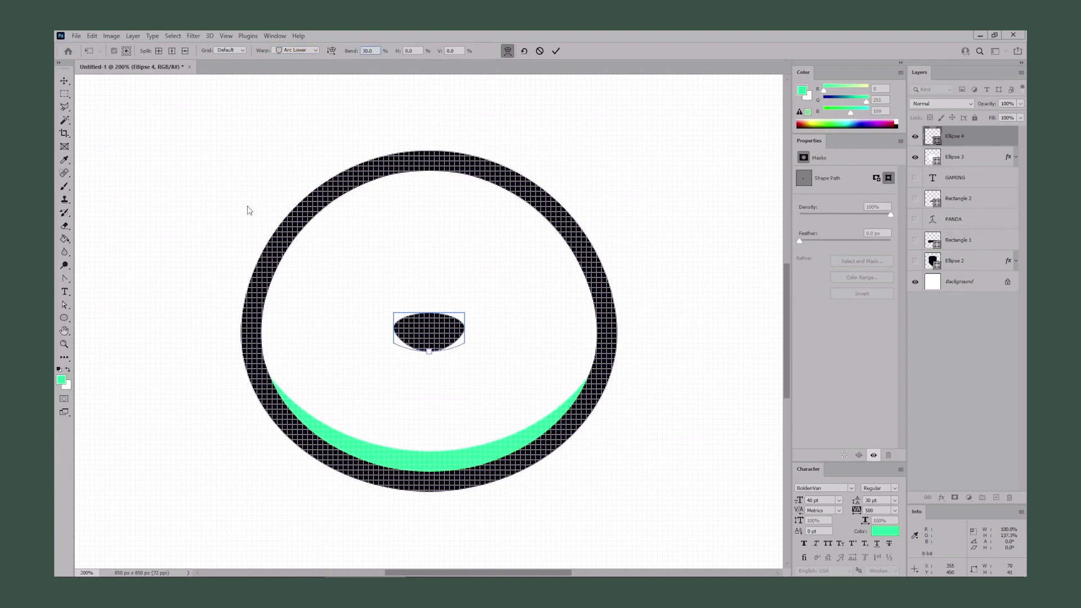
key(Return)
Create a 125 × 85 px ellipse shape near the upper-left edge of the panda's head
click(65, 318)
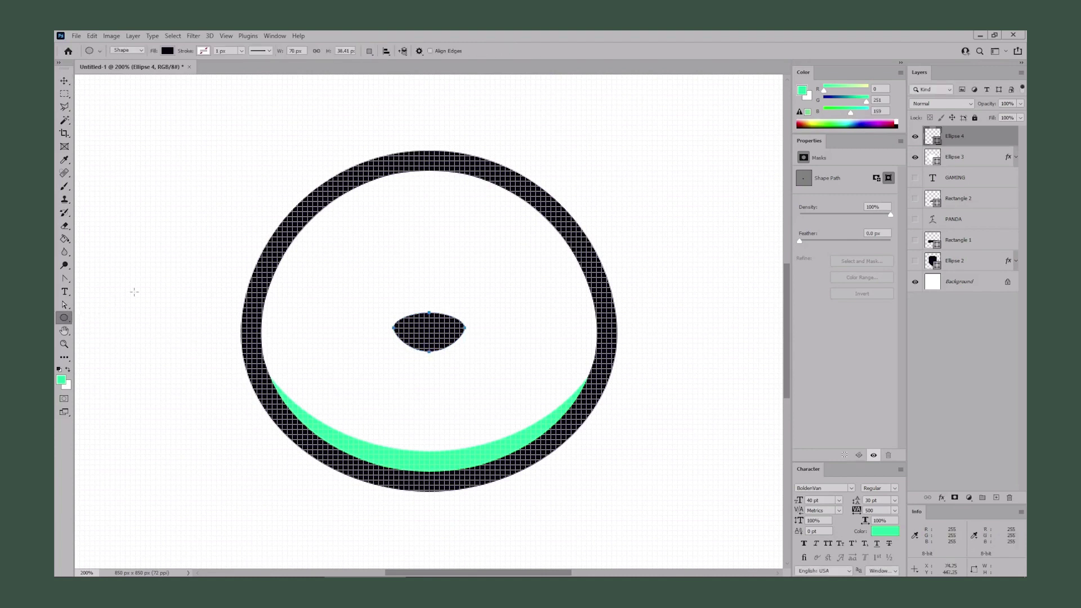
click(195, 214)
text(125)
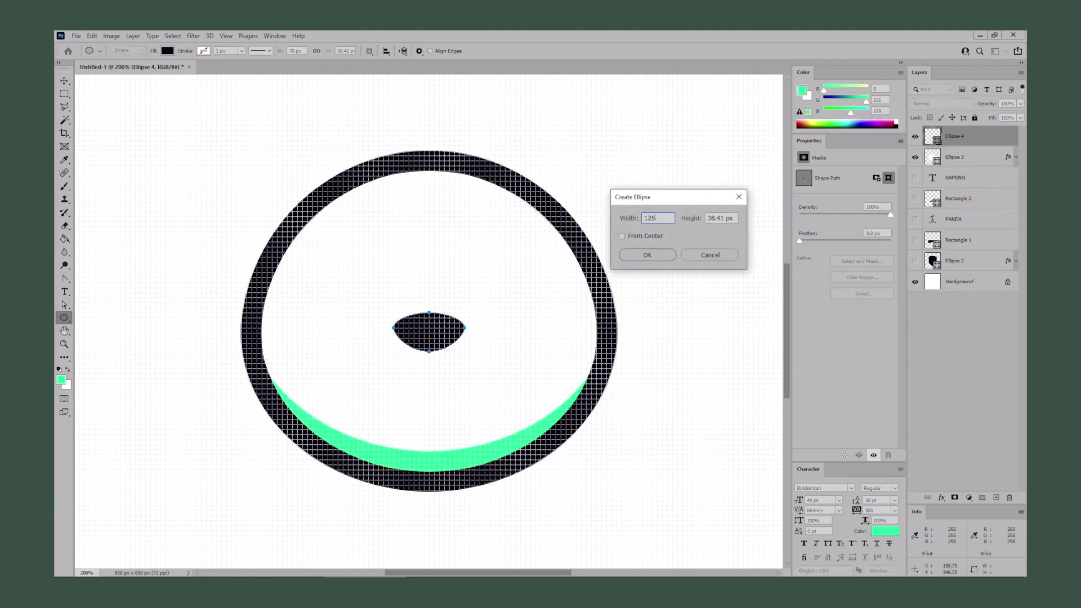
key(Tab)
text(85)
click(642, 254)
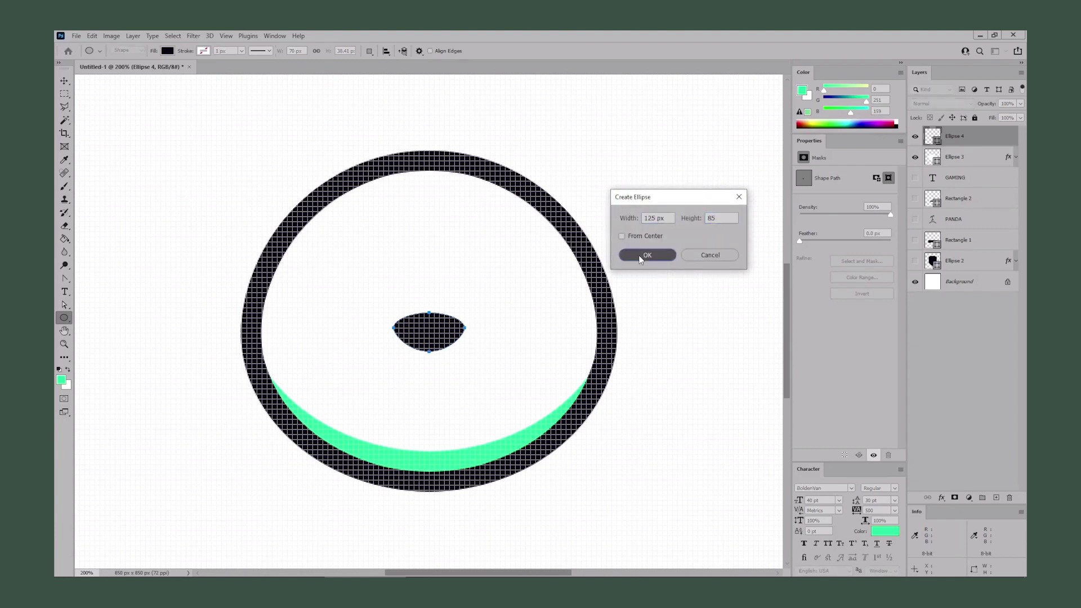
Warp the new 125 × 85 px ellipse with the Fisheye style at a 30% bend
click(92, 36)
mouse_move(125, 267)
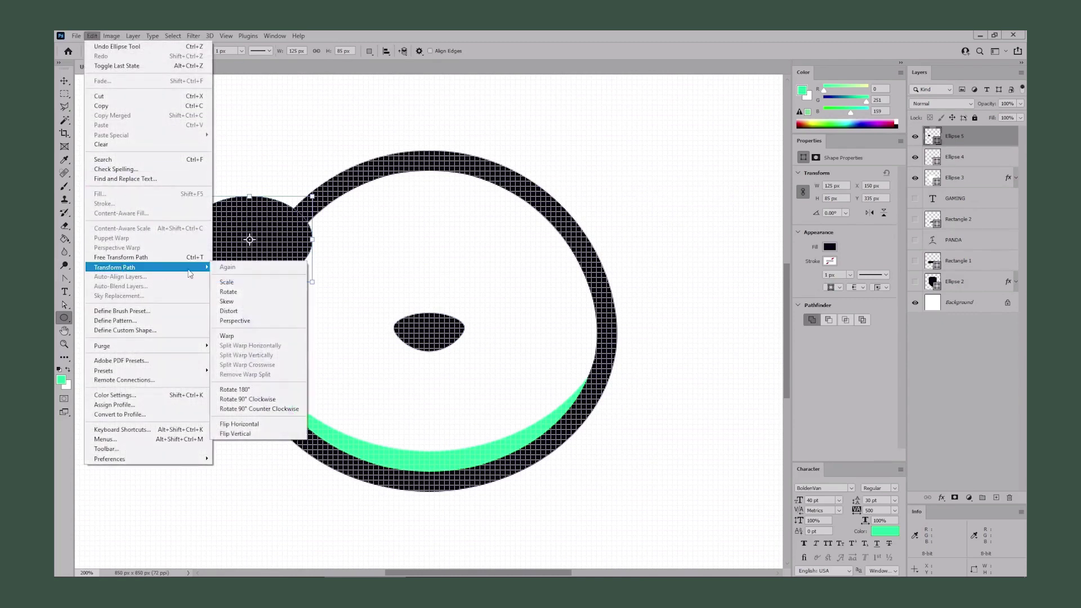
click(257, 337)
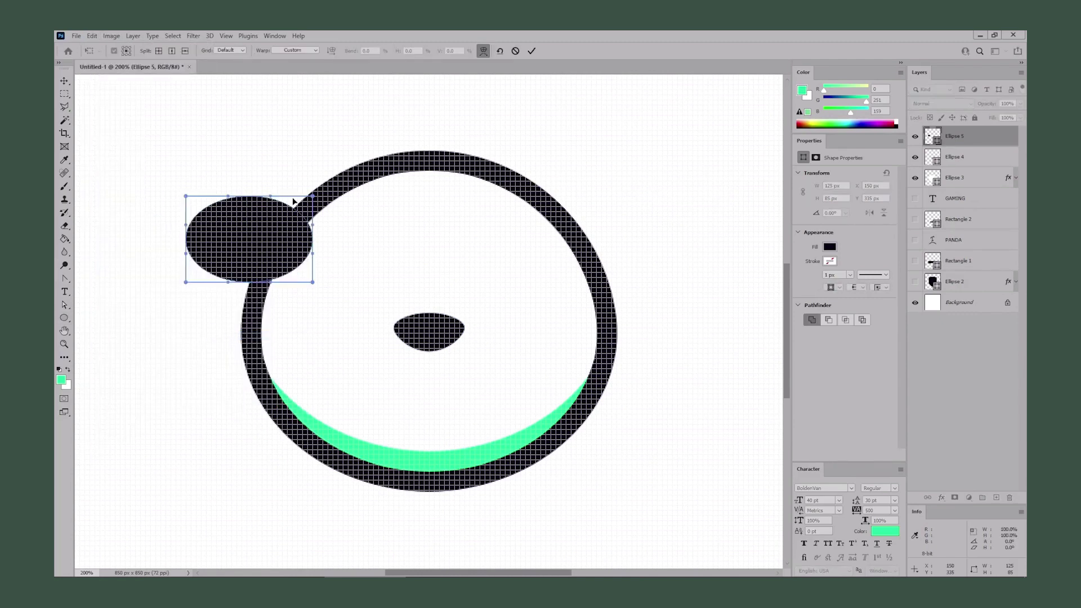
click(304, 51)
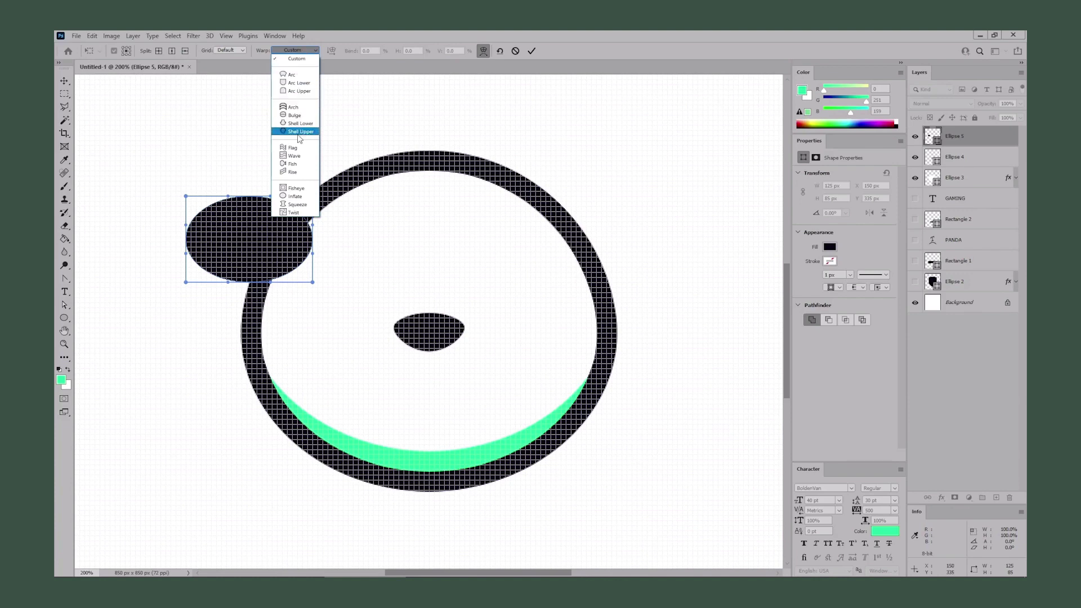
click(296, 189)
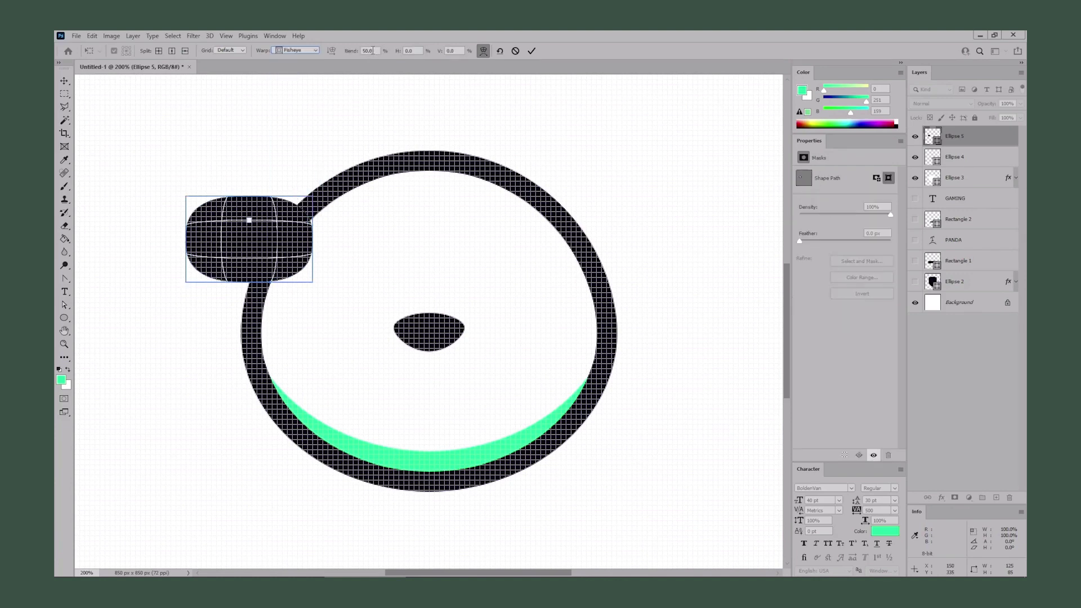
click(373, 51)
text(30)
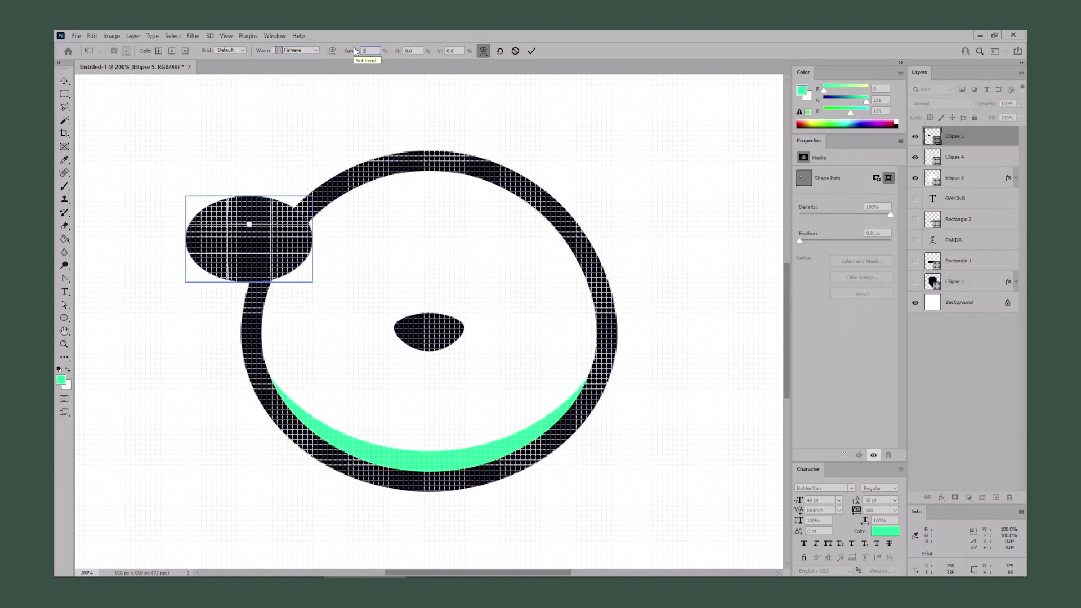
key(Return)
key(Return)
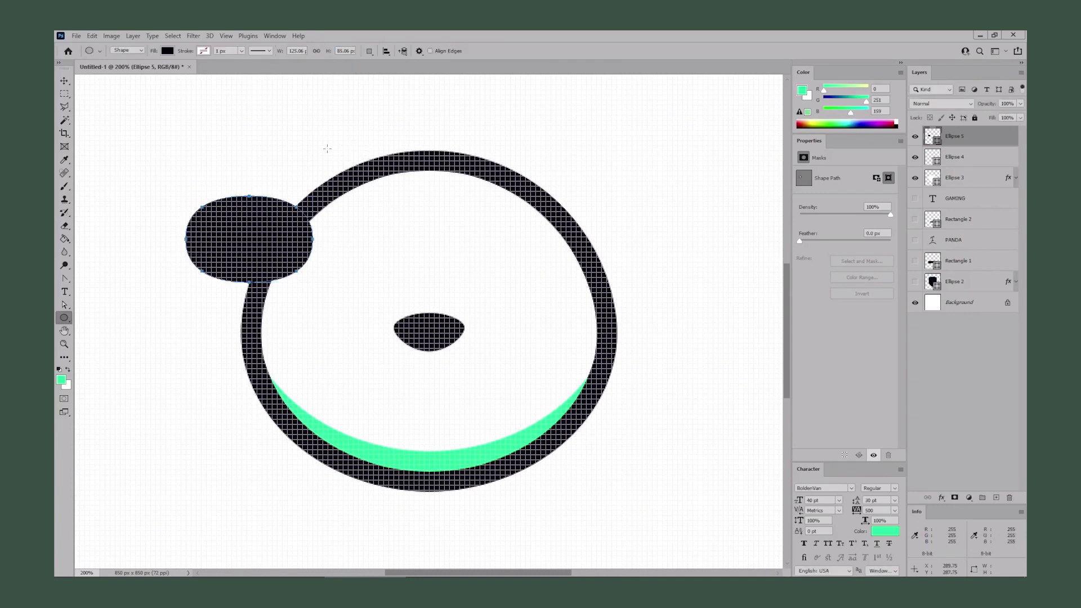
Warp the same dark shape again with the Arch style at a 20% bend
click(92, 36)
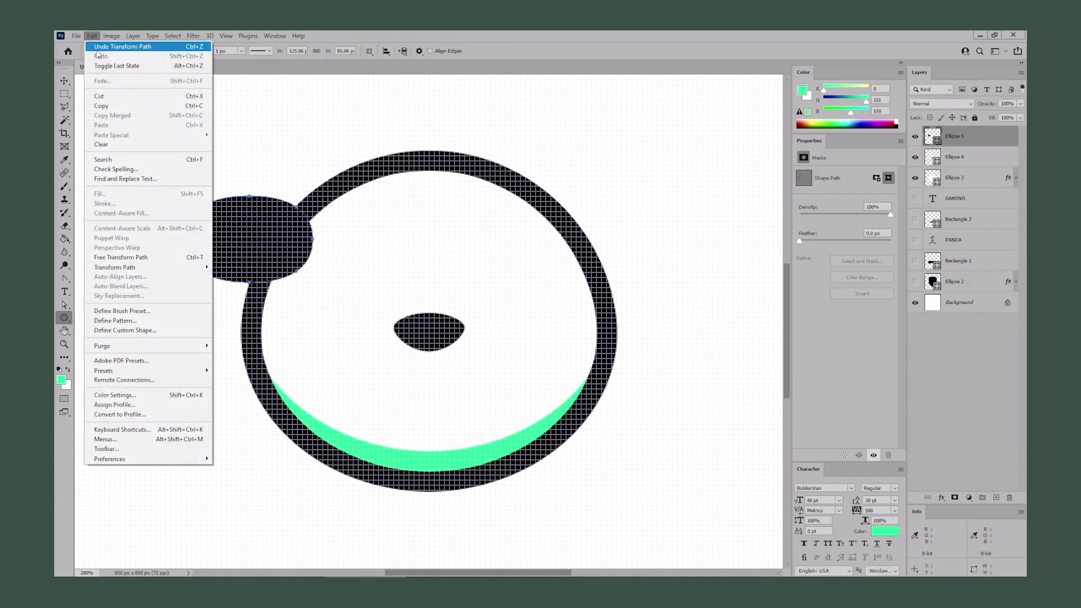
mouse_move(185, 268)
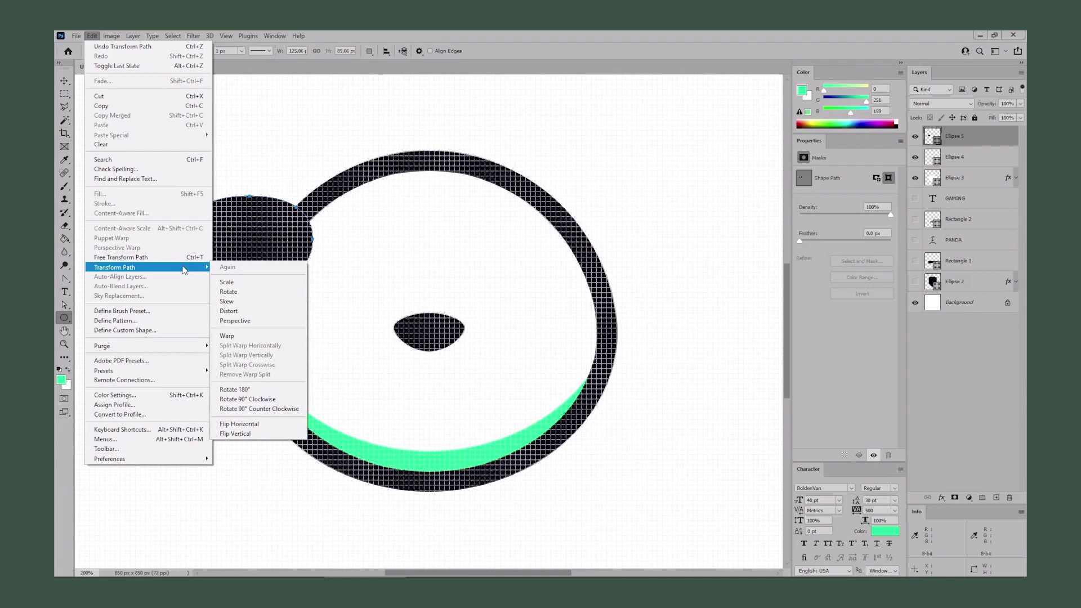
click(238, 336)
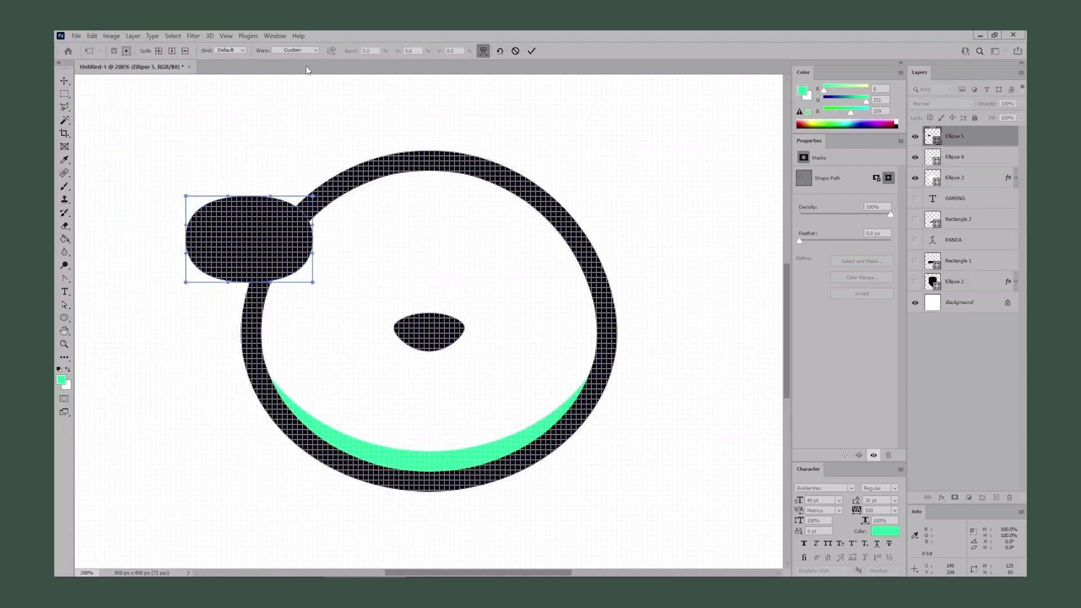
click(307, 51)
click(303, 107)
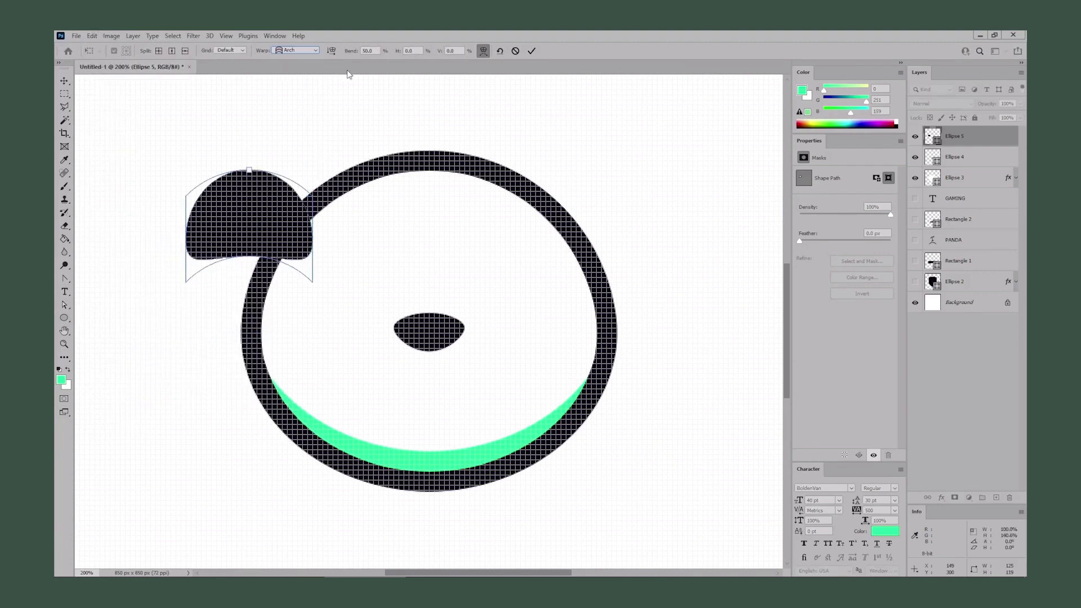
click(367, 50)
key(BackSpace)
text(2)
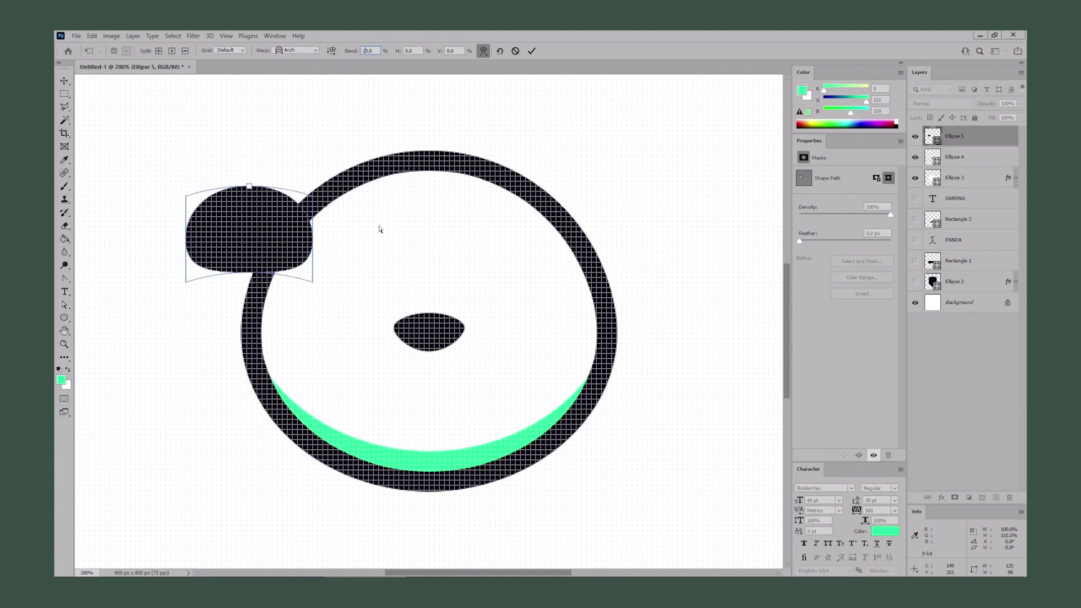
key(Return)
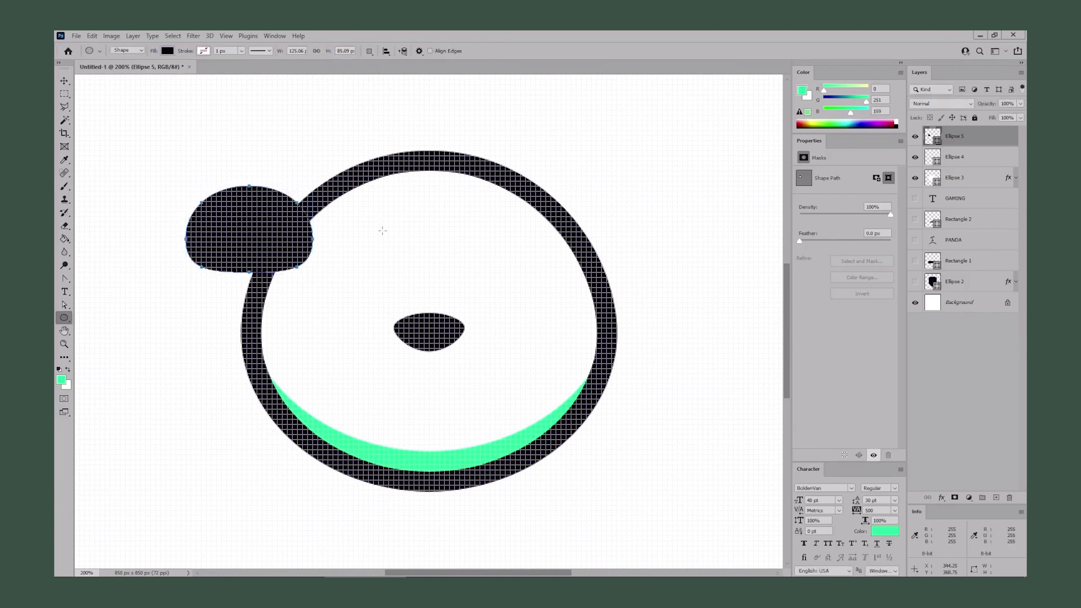
Rotate the warped shape 45° and move it inside the face, above and to the right of the nose, as an eye patch
key(ctrl+t)
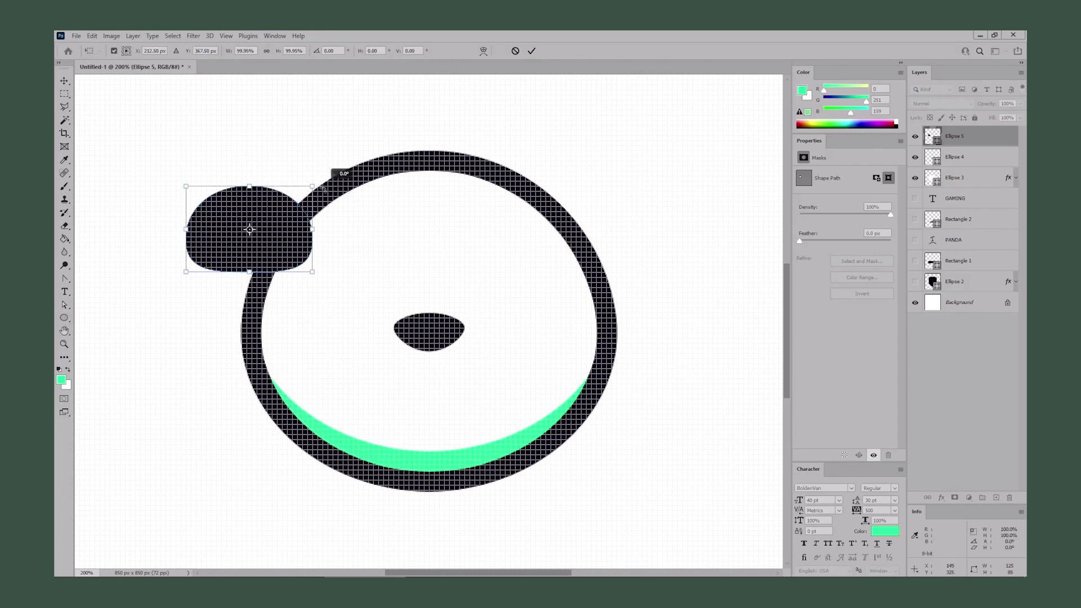
drag(335, 174, 324, 241)
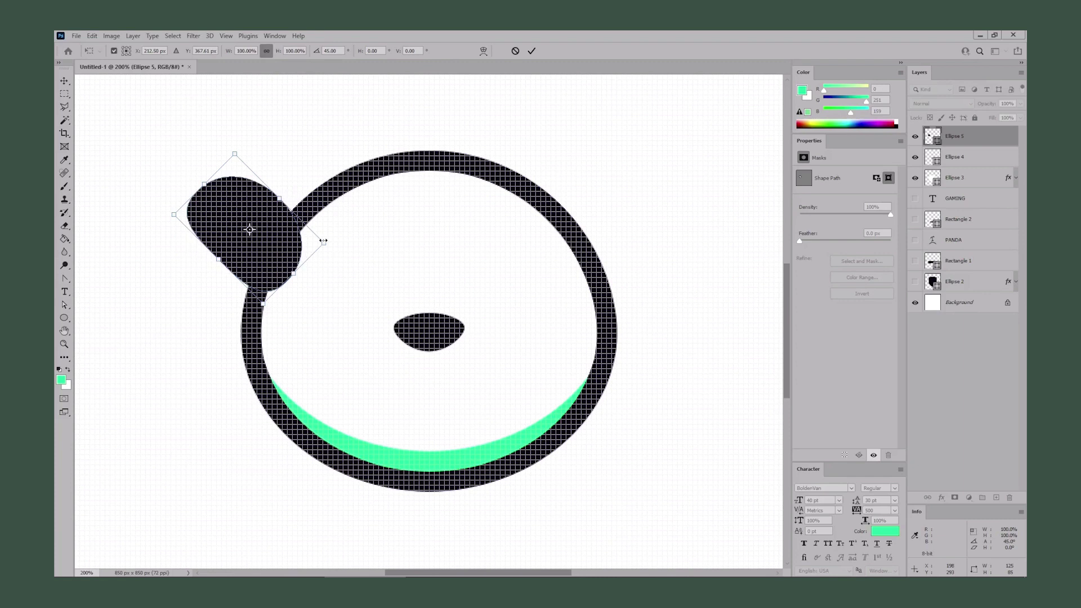
key(Return)
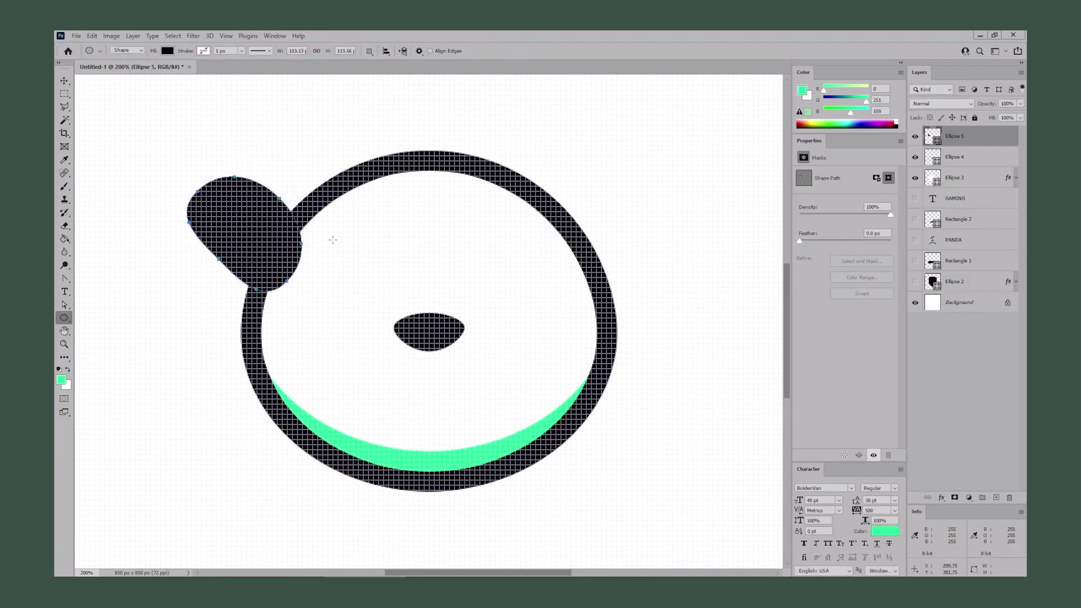
click(65, 82)
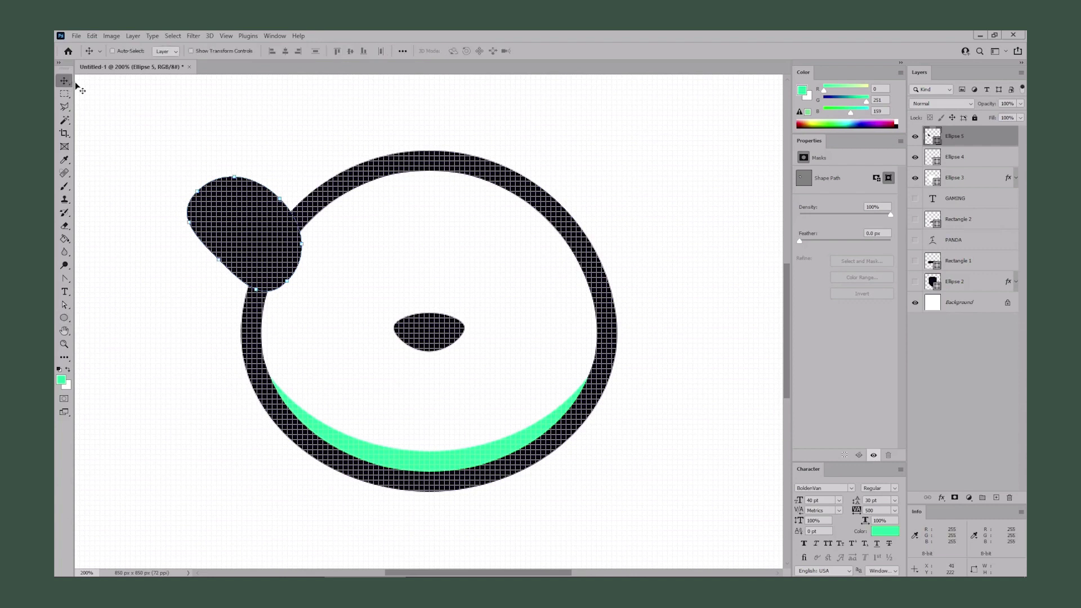
drag(239, 219, 472, 274)
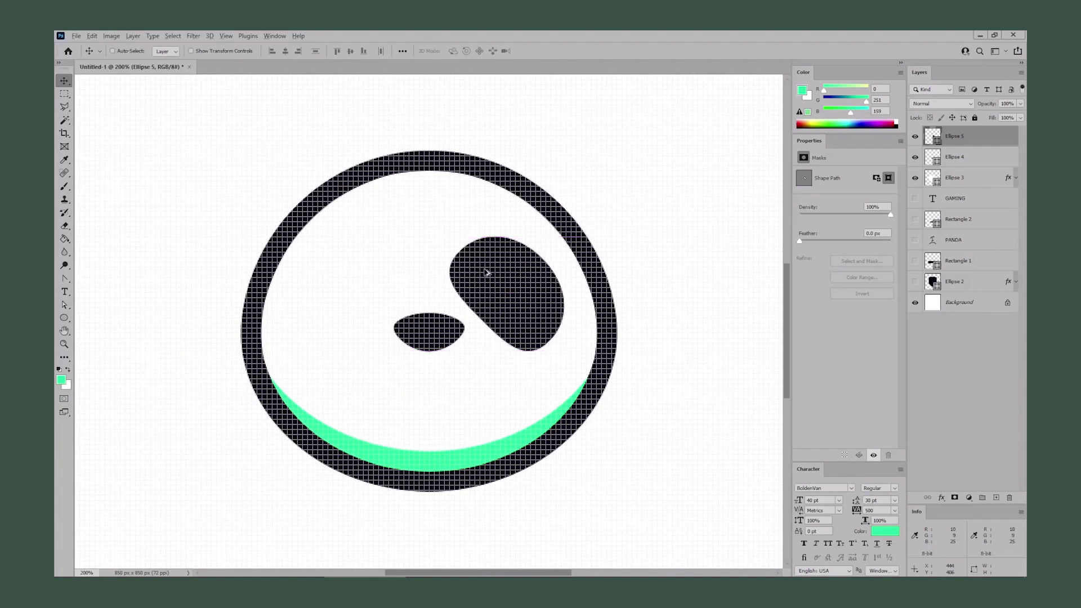
Place a horizontally flipped copy of the eye patch left of the nose, level with the original and equally far from the centre
drag(501, 272, 362, 290)
click(87, 38)
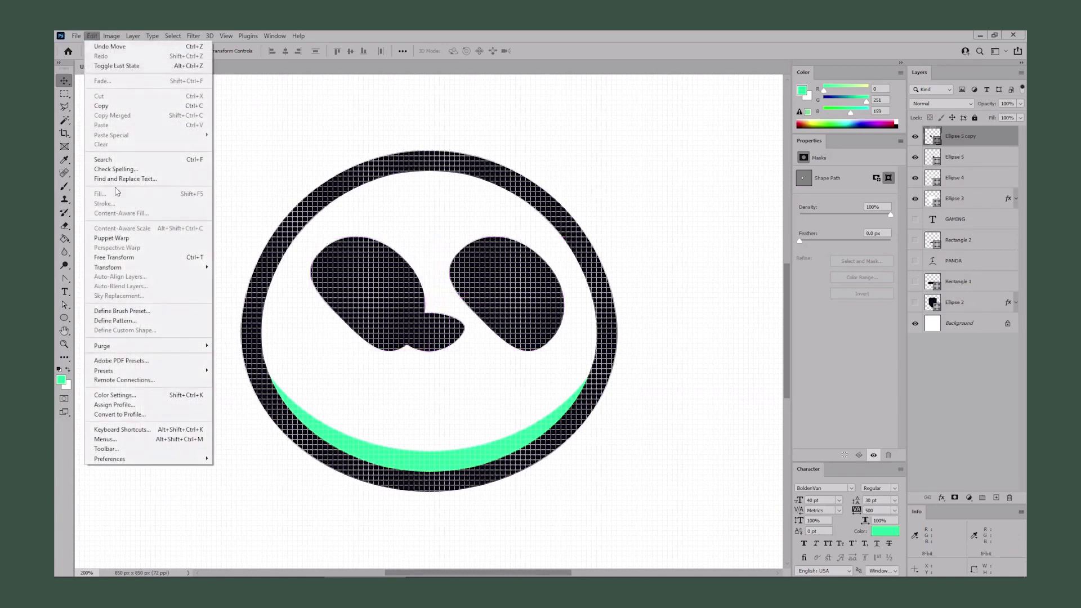
mouse_move(186, 267)
click(259, 424)
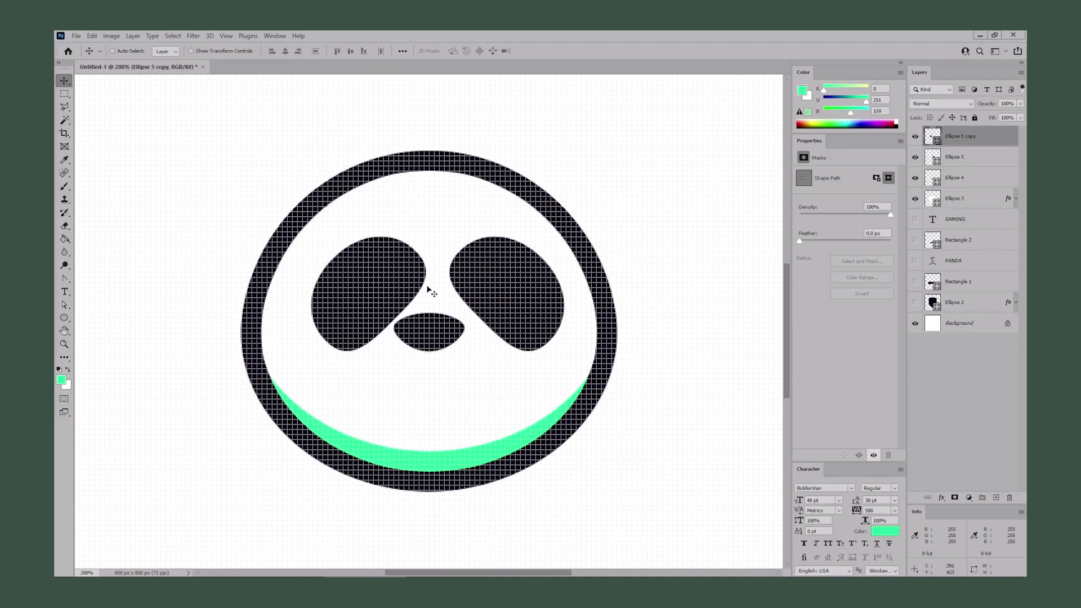
drag(426, 290, 370, 286)
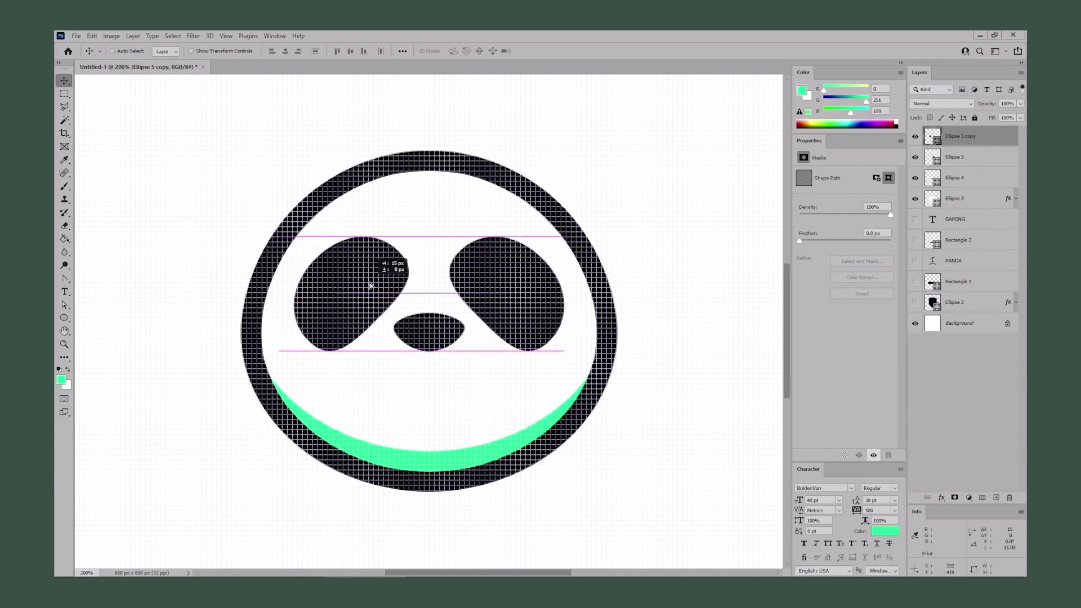
Draw a 40 px dark circle centred below the nose as the mouth
click(65, 318)
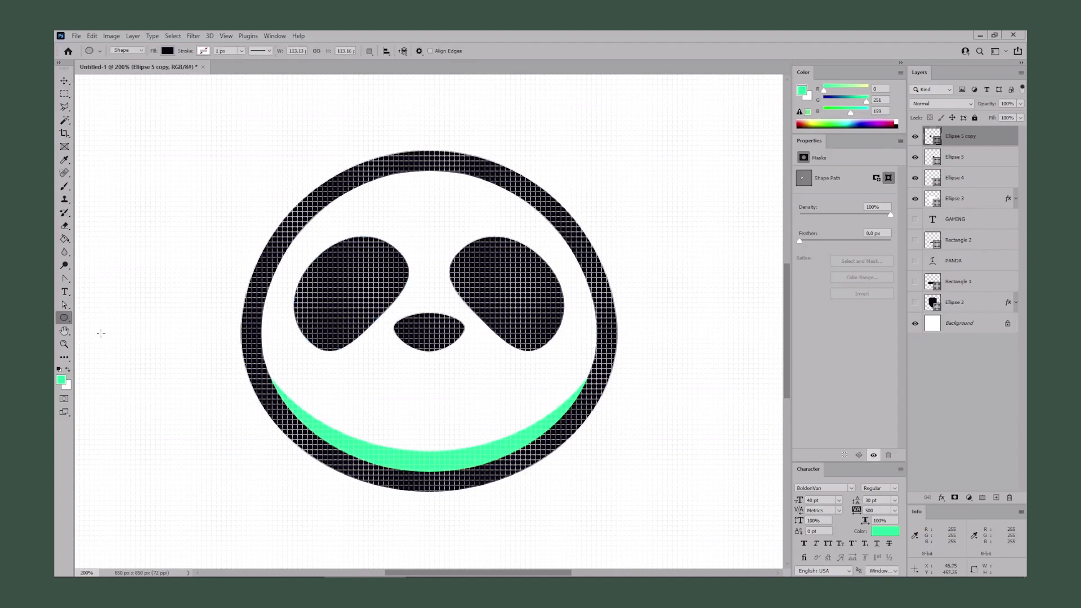
drag(394, 384, 435, 398)
click(65, 80)
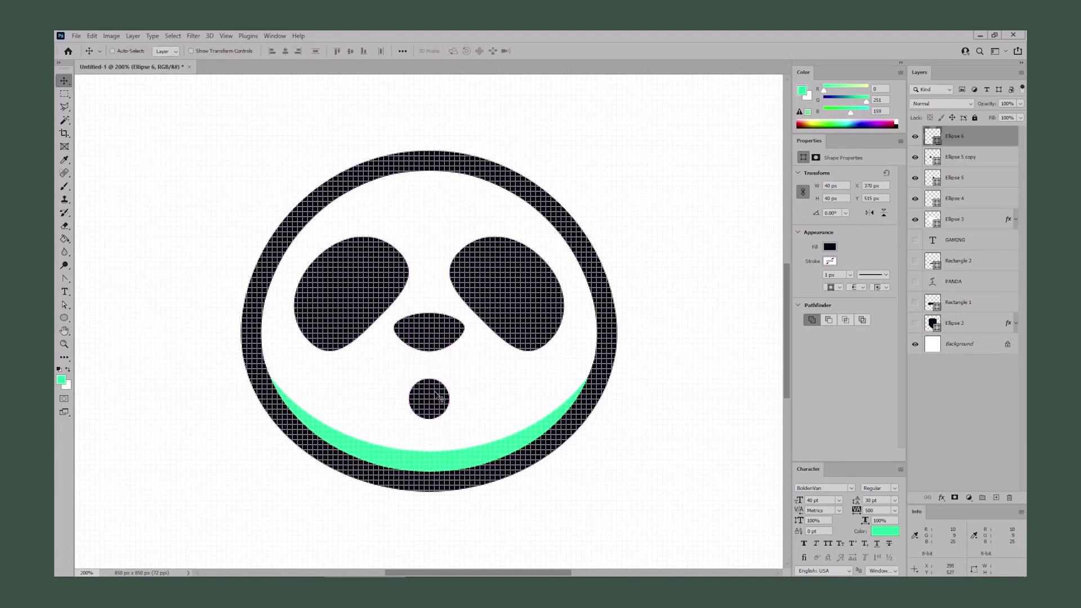
Draw a 130 px dark circle as an ear on the head's upper-left edge and place its layer directly below Ellipse 3
click(64, 318)
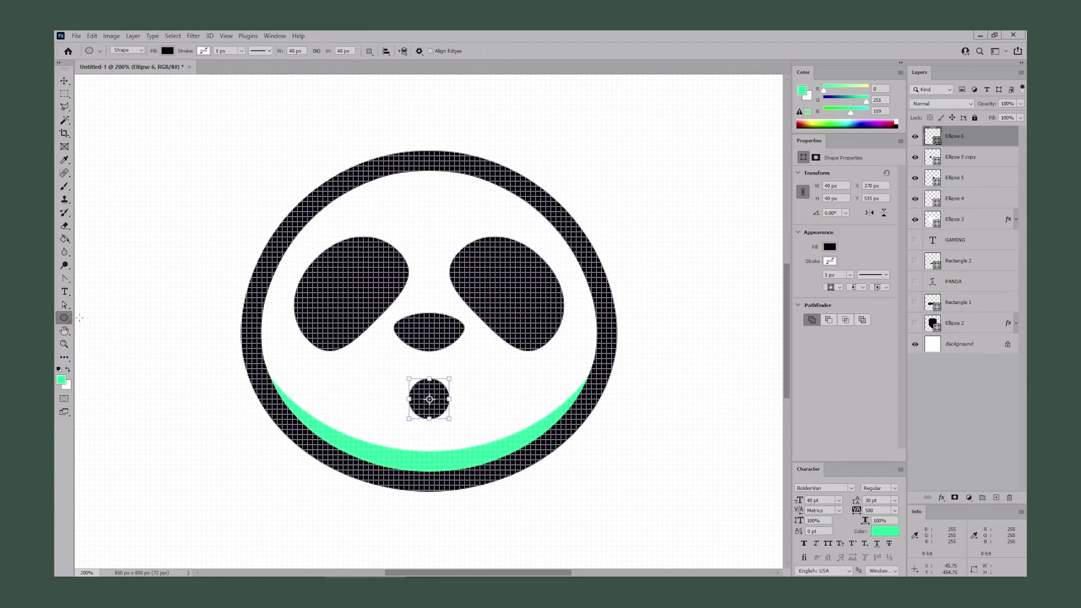
drag(120, 120, 271, 254)
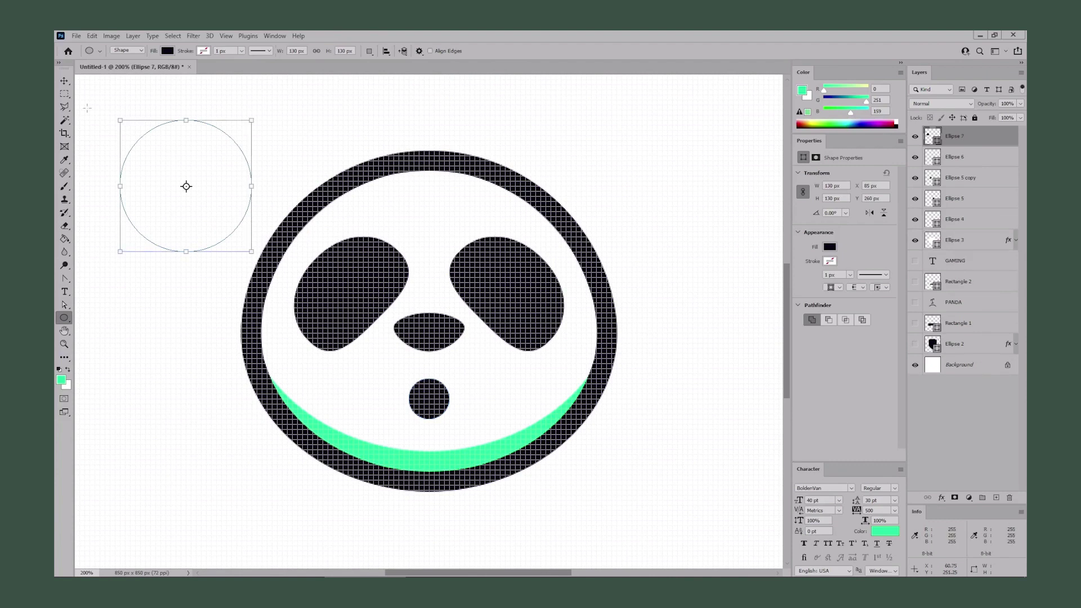
key(v)
drag(186, 186, 295, 225)
drag(982, 137, 972, 250)
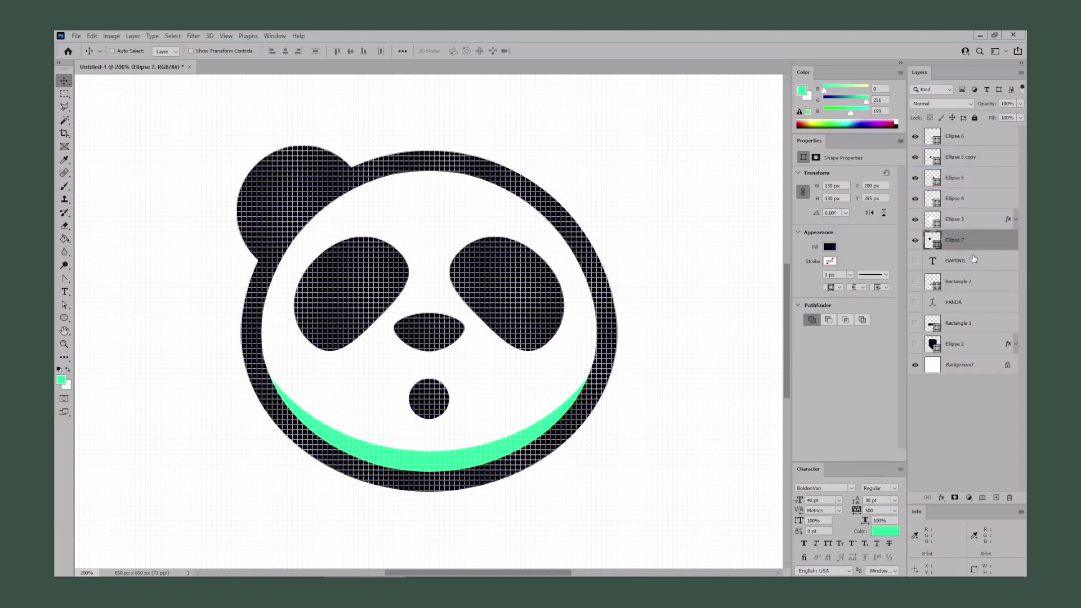
Add a green inner shadow at 100% opacity and -90° angle to the ear circle and shorten its distance
double_click(997, 242)
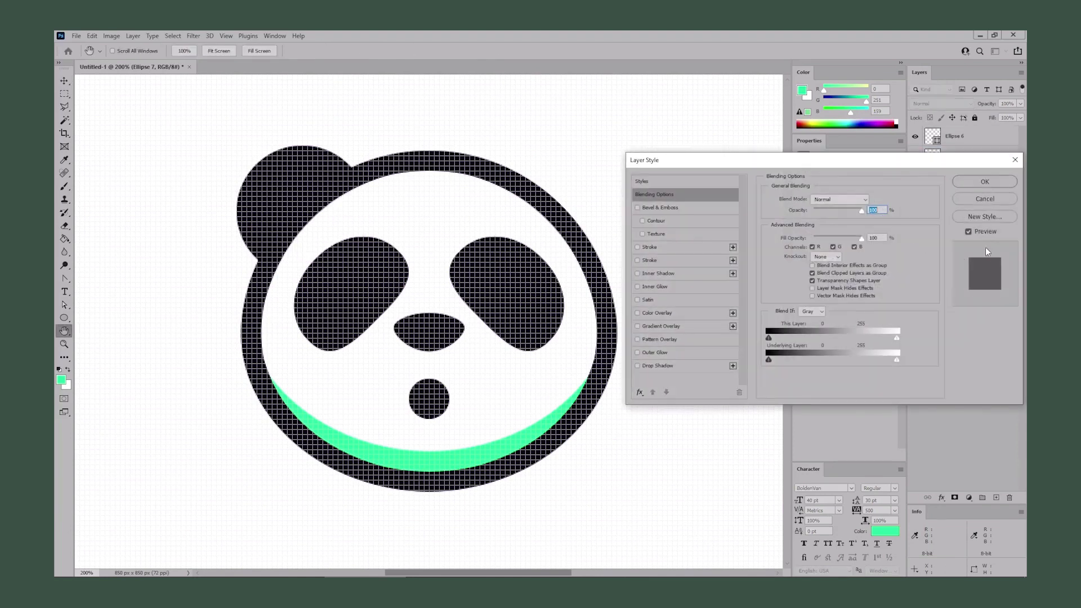
click(679, 275)
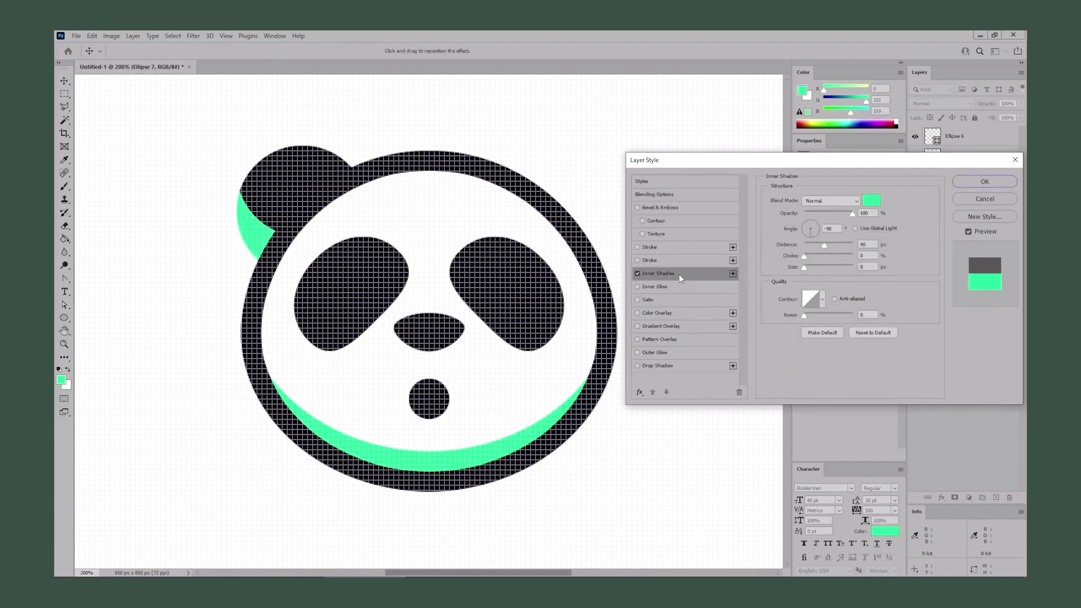
key(shift+Down)
Add a 10 px dark inside stroke to the ear and duplicate the styled ear to the head's upper-right edge
click(663, 248)
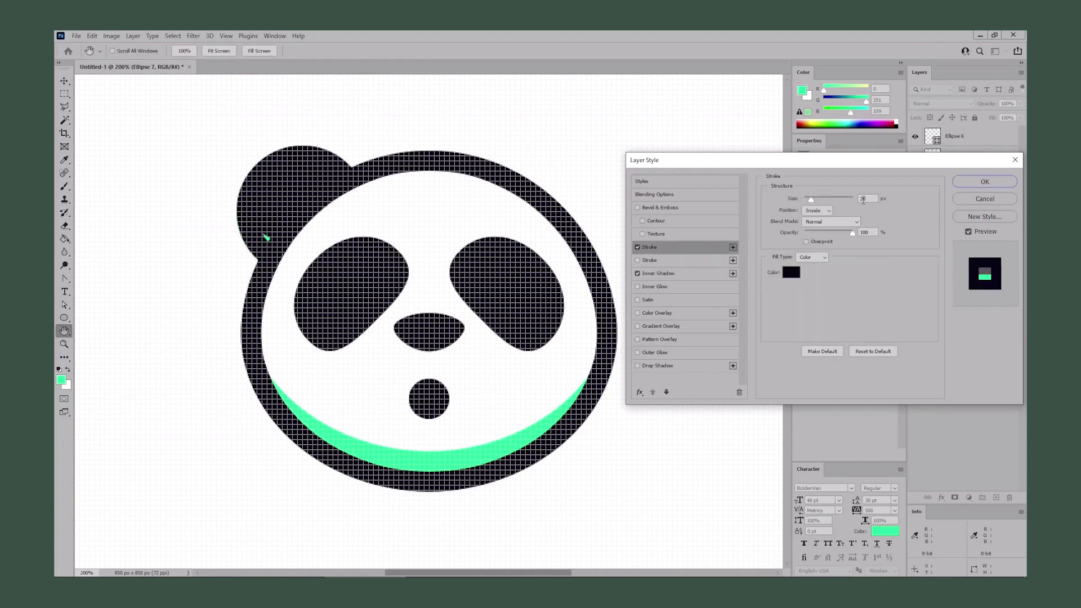
key(shift+Down)
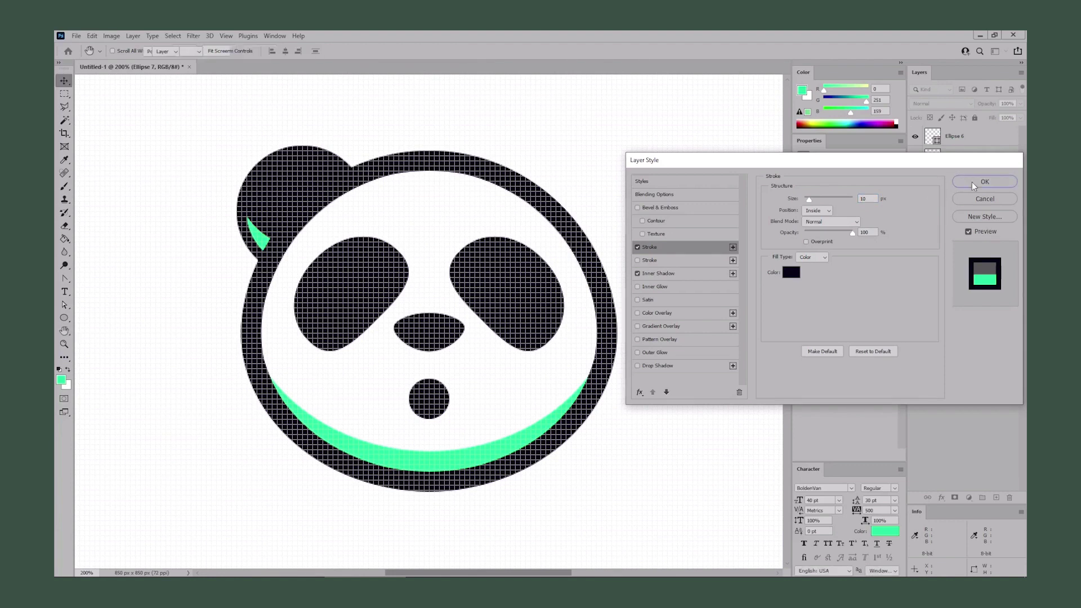
click(984, 182)
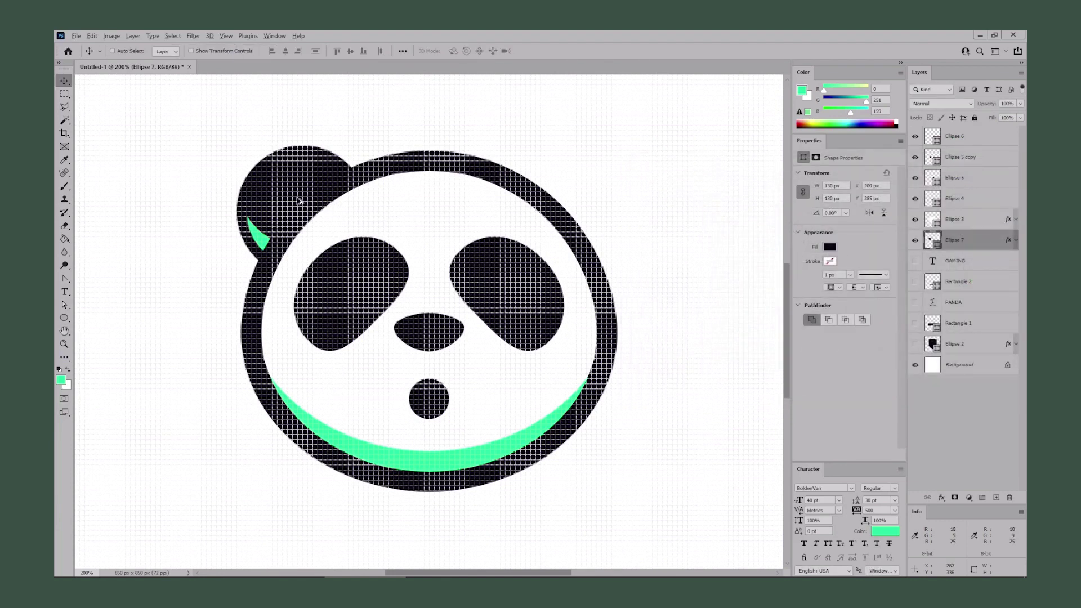
drag(281, 201, 535, 197)
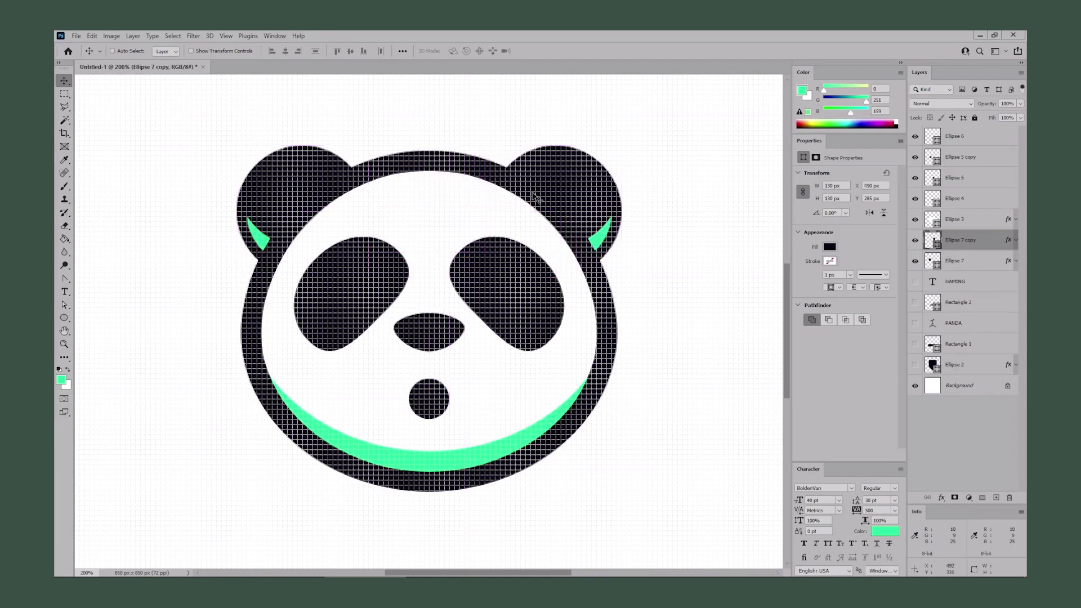
Draw a 100 px dark circle beside the head's lower-left edge and subtract a 130 px circle from it to leave a crescent
click(65, 318)
click(987, 145)
click(987, 145)
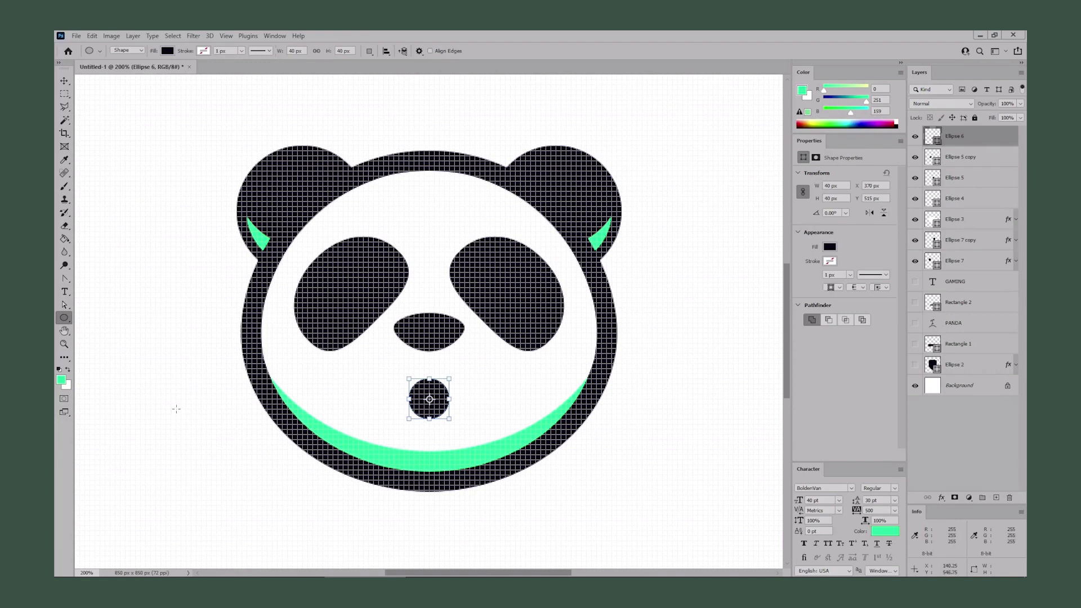
drag(161, 369, 262, 469)
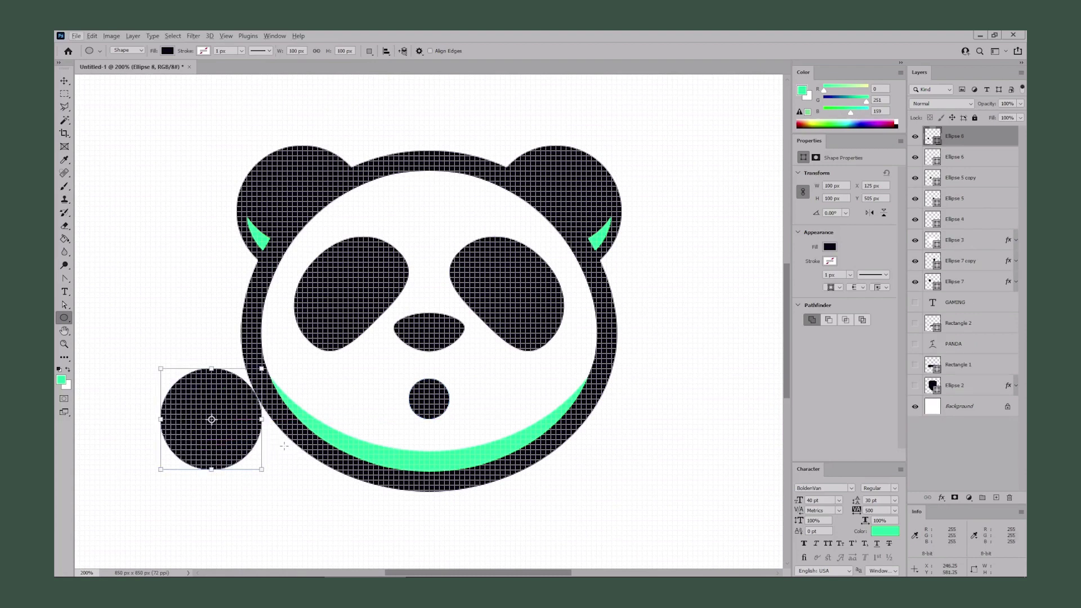
drag(281, 382, 277, 524)
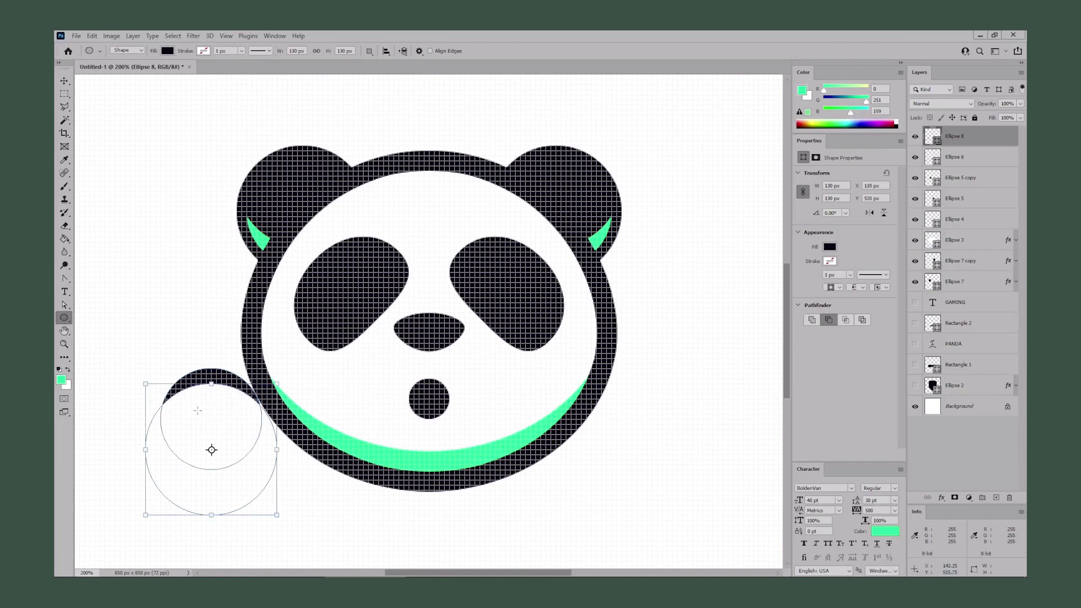
Subtract a 50 px square from the crescent's right half to leave a tapered eyebrow shape
right_click(65, 318)
click(89, 319)
drag(207, 358, 263, 432)
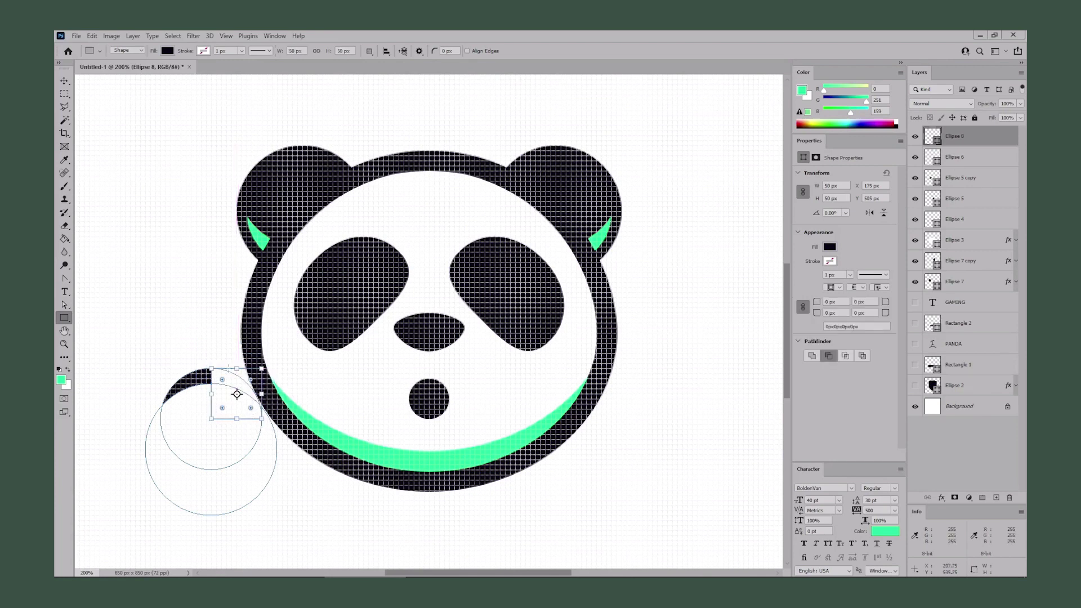
key(v)
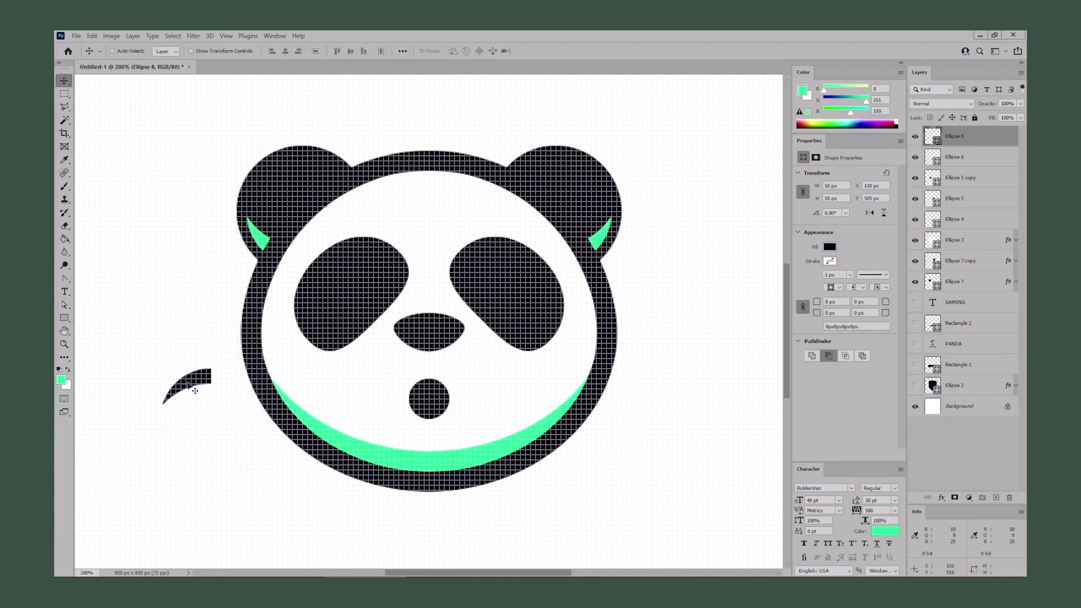
Place the eyebrow above the right eye patch, duplicate it, and flip the copy horizontally above the left eye patch
drag(185, 383, 411, 225)
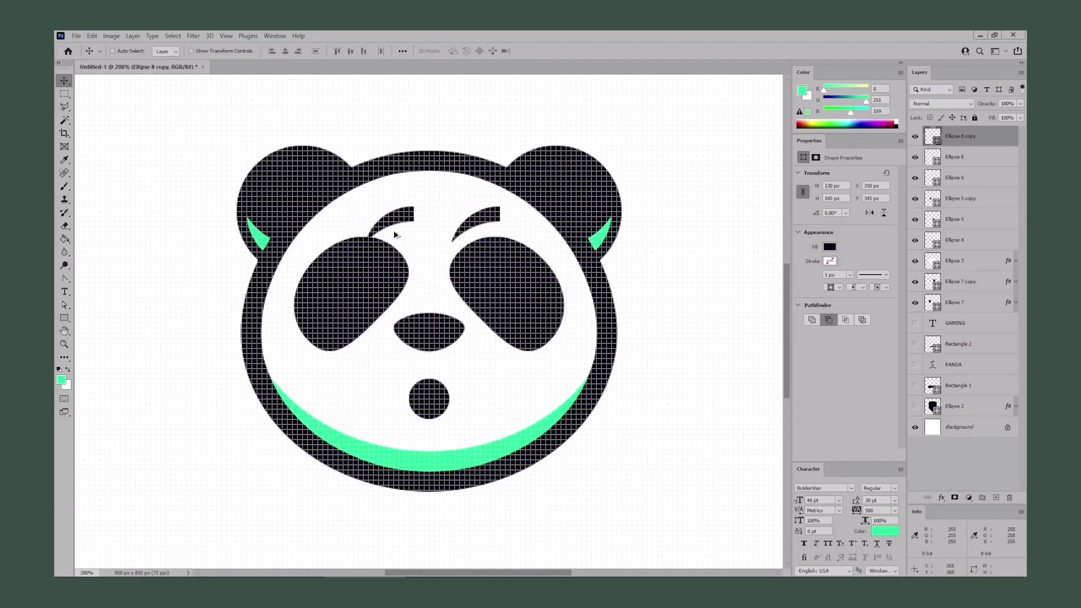
click(96, 35)
mouse_move(186, 267)
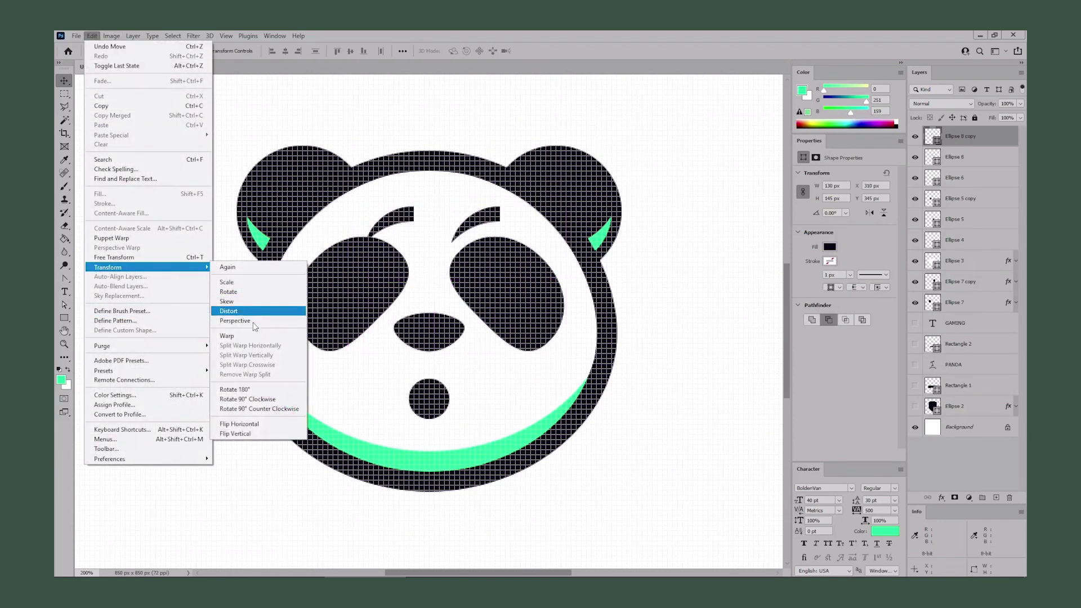
click(253, 424)
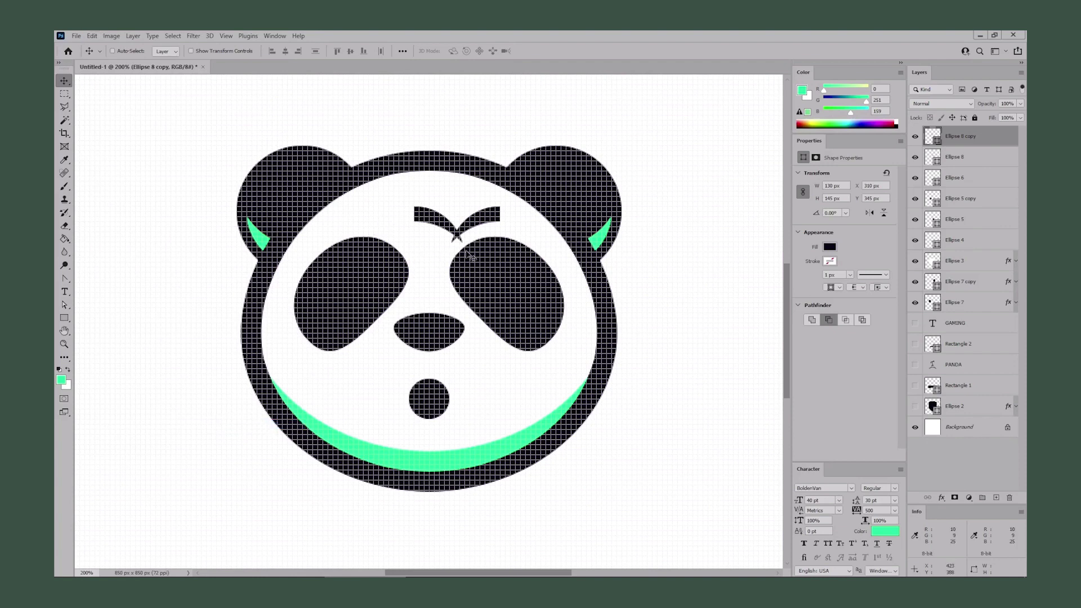
drag(471, 256, 417, 262)
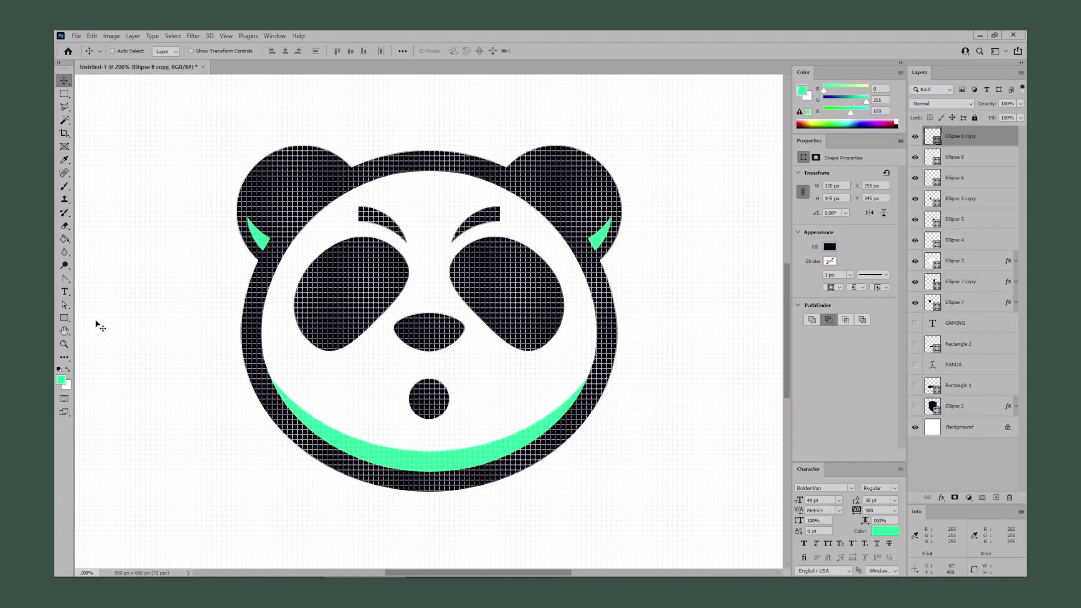
Draw a 30 px white circle inside the right eye patch and duplicate it into the left eye patch
click(65, 319)
click(89, 327)
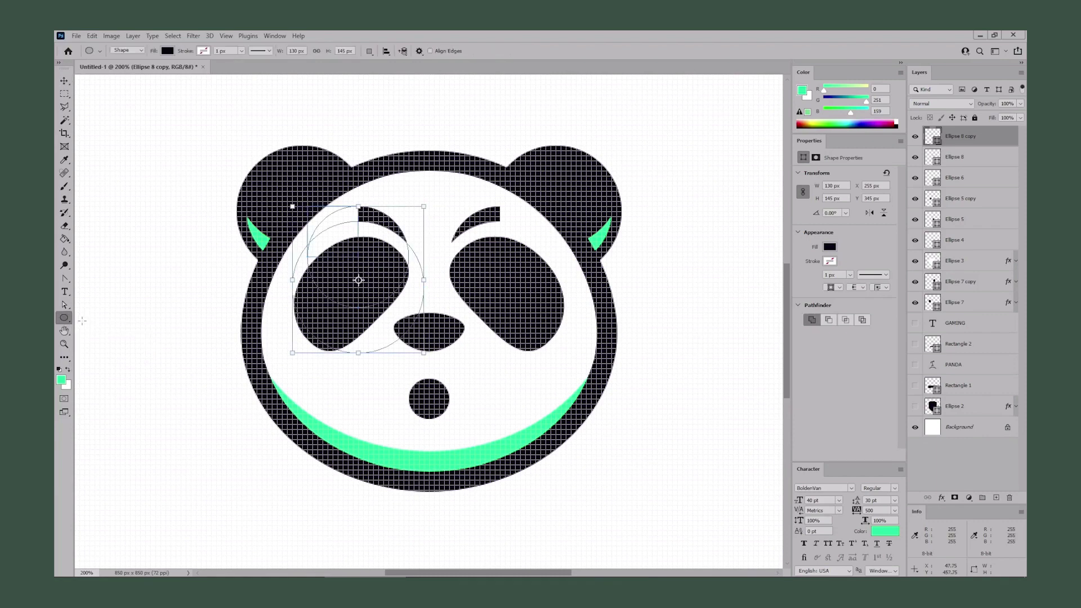
drag(494, 272, 521, 297)
click(832, 249)
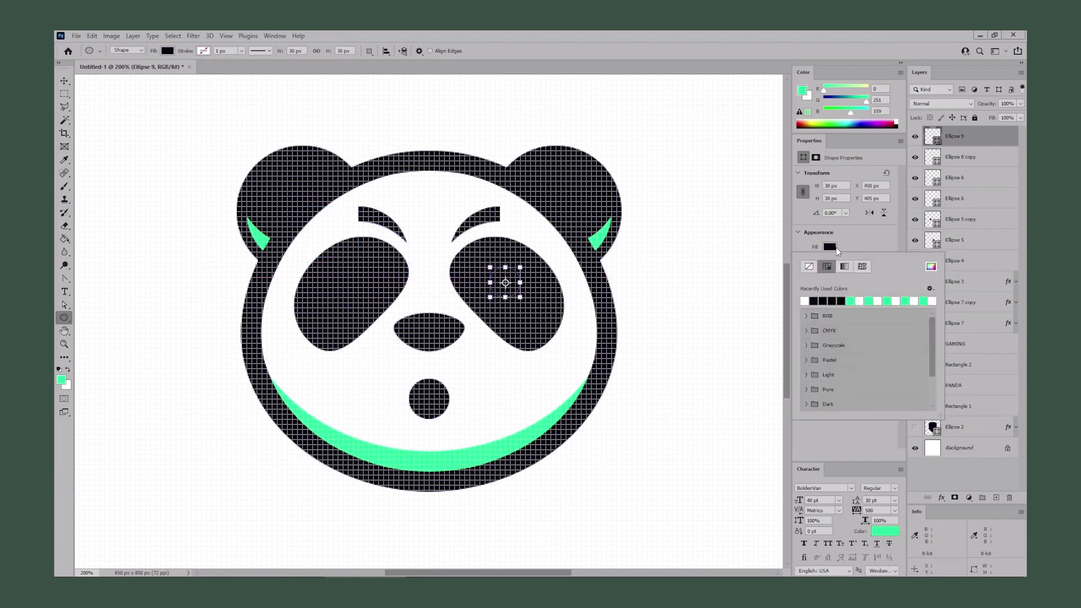
click(834, 251)
click(834, 251)
click(804, 301)
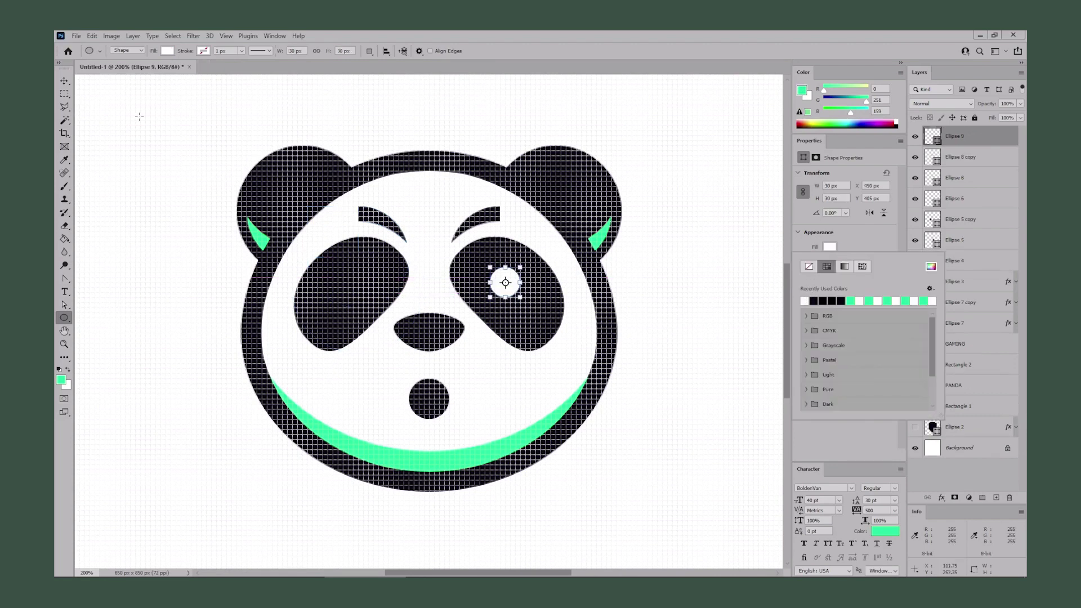
click(64, 81)
drag(513, 283, 367, 283)
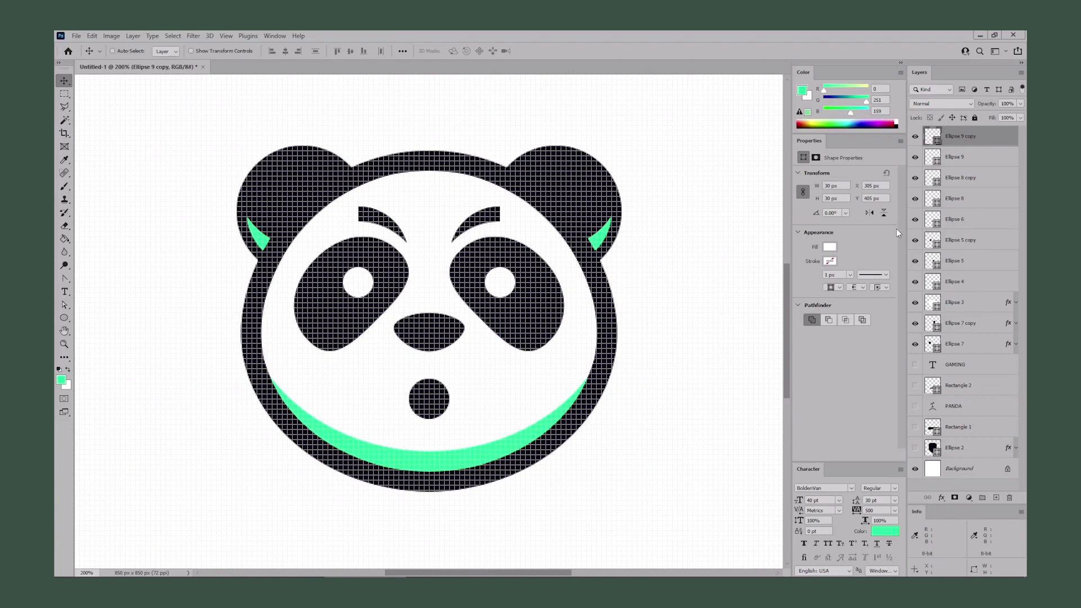
Group all the panda face layers from Ellipse 9 copy down to Ellipse 7
shift+click(983, 348)
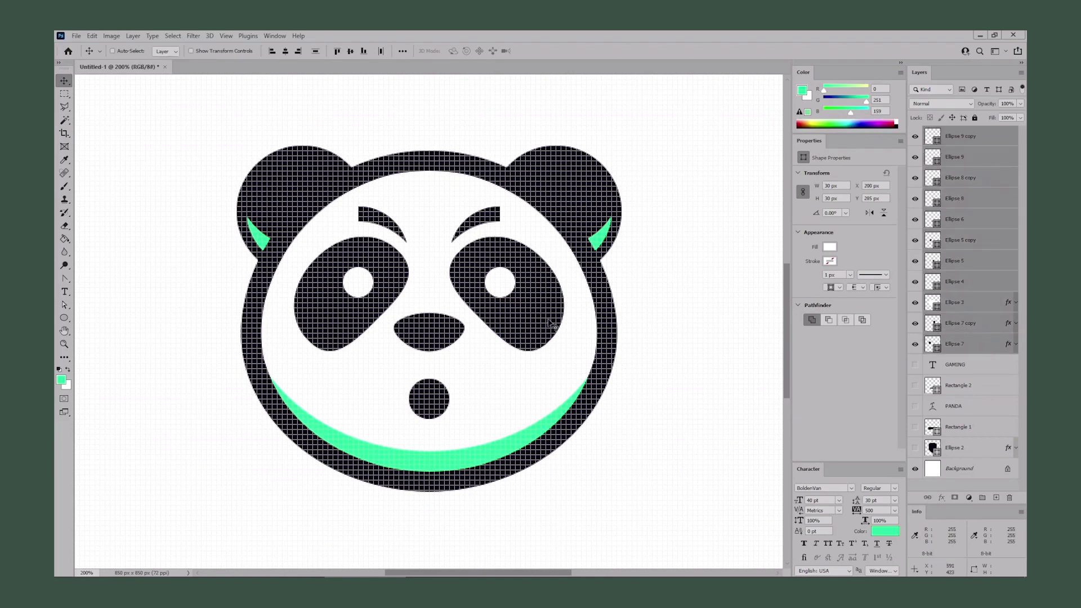
key(ctrl)
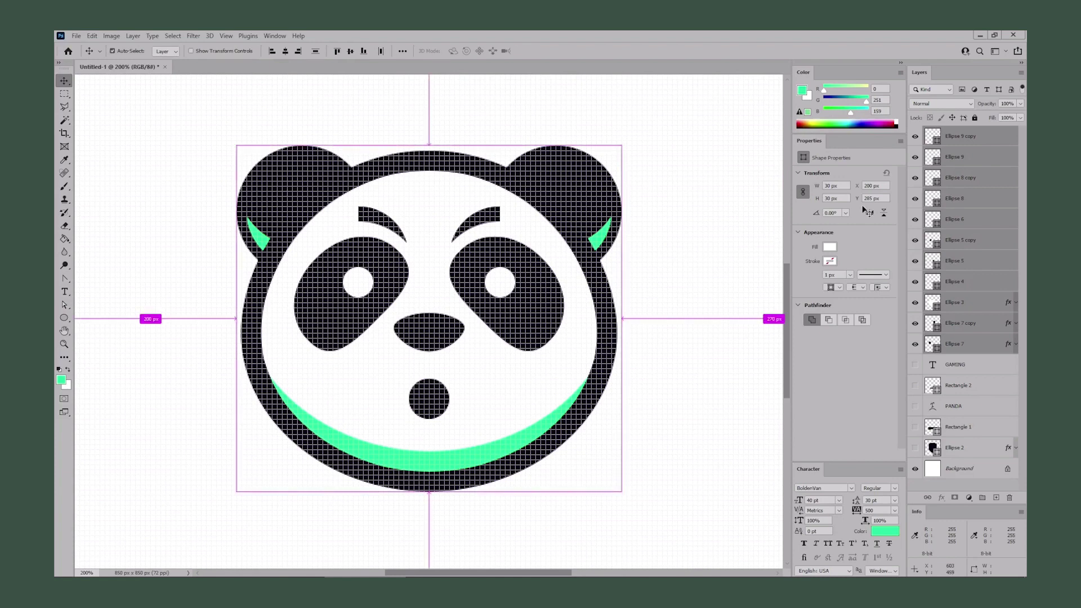
key(ctrl+g)
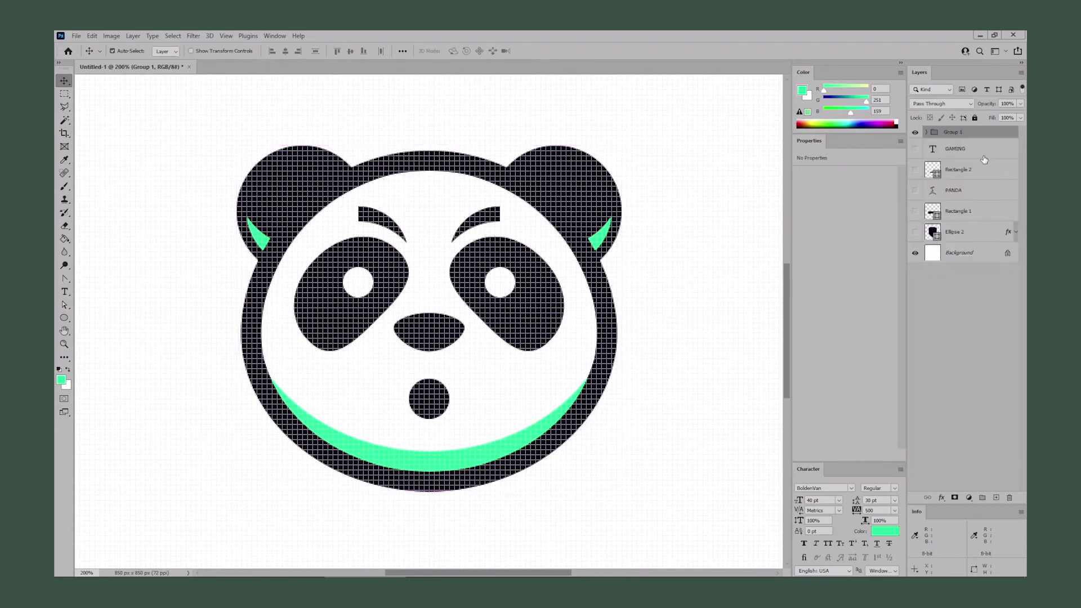
Show the hidden shield, banner and text layers and move the panda group to the shield's centre above the PANDA lettering
key(ctrl+0)
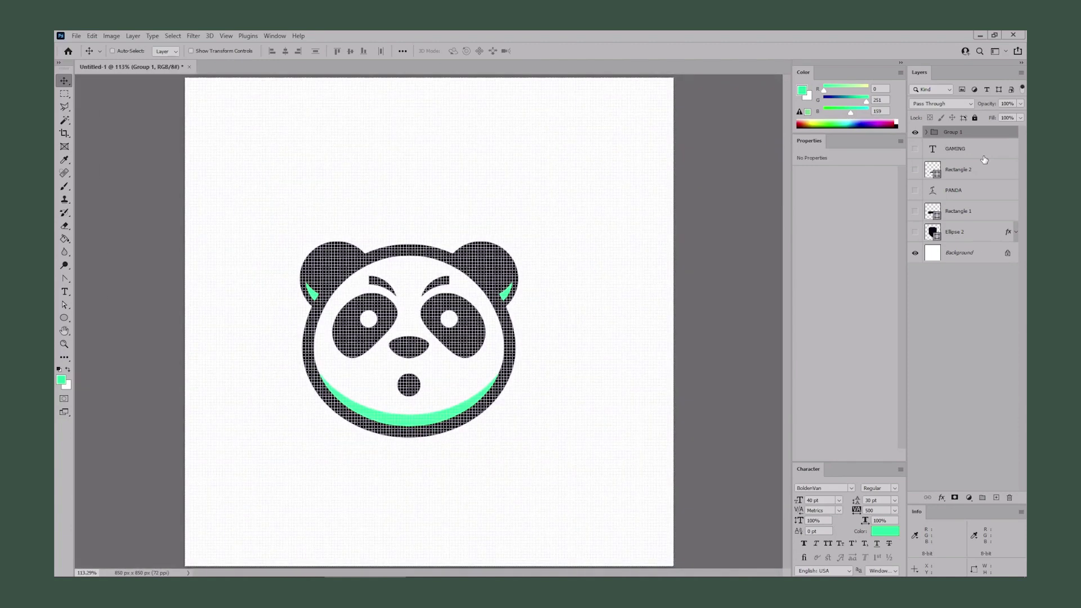
drag(915, 149, 918, 228)
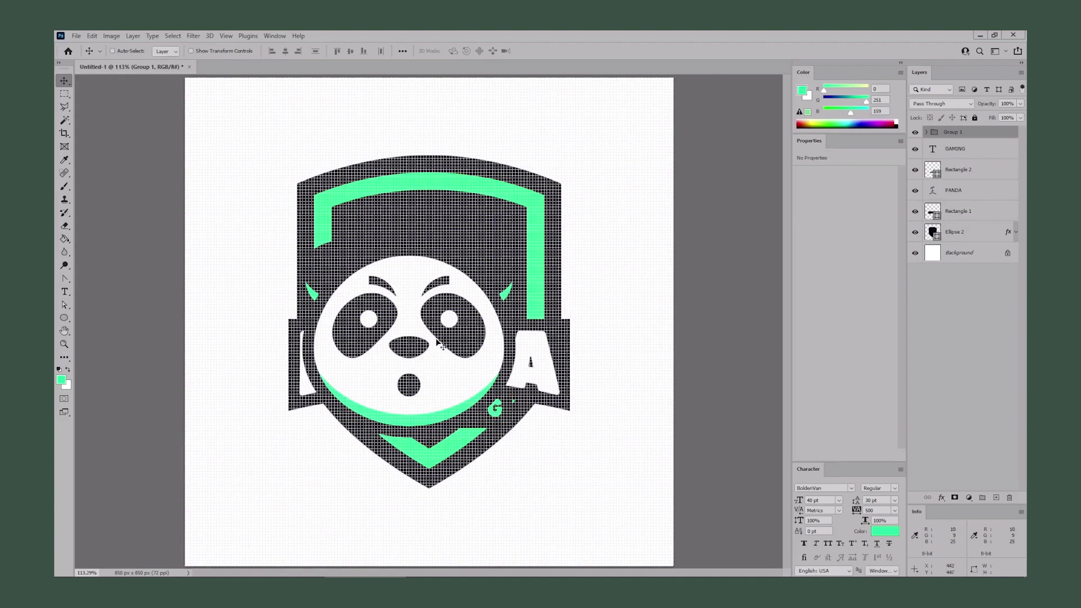
drag(429, 350, 450, 241)
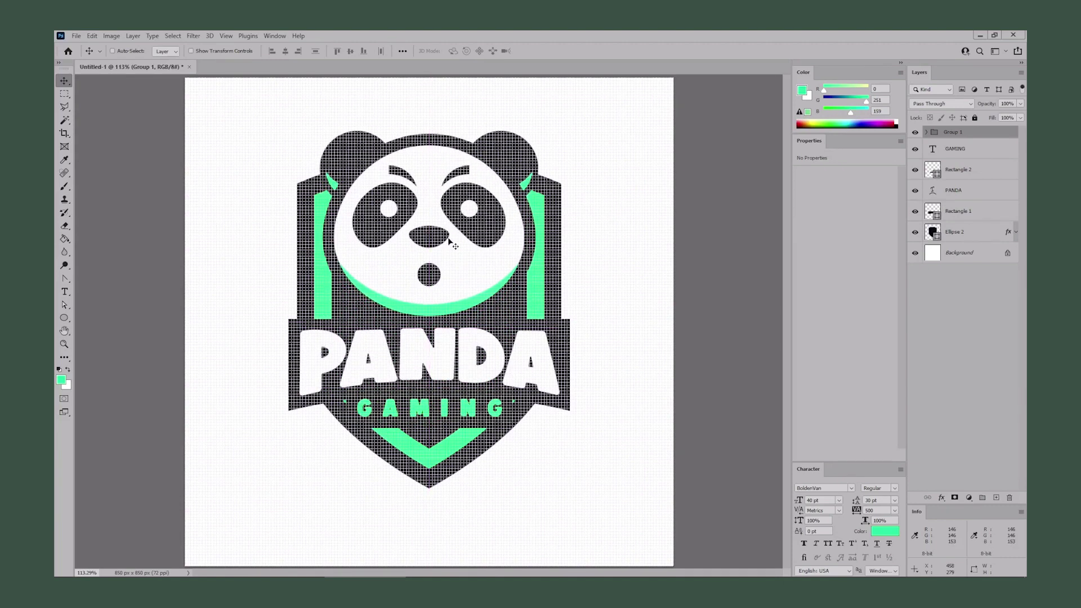
Hide the grid and convert all emblem layers above the background into one smart object
key(ctrl)
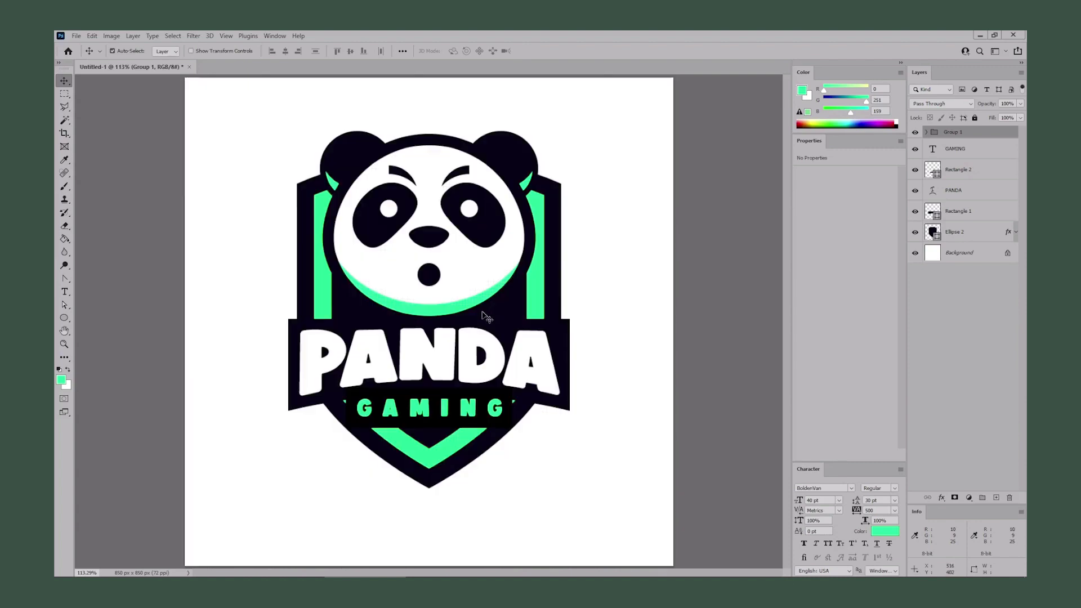
shift+click(983, 234)
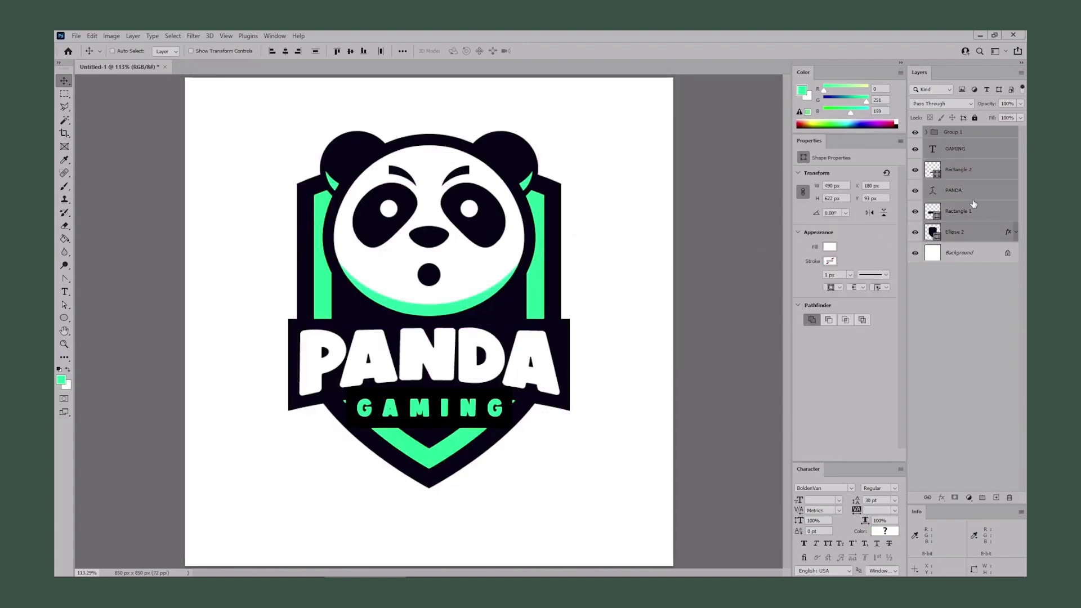
right_click(988, 175)
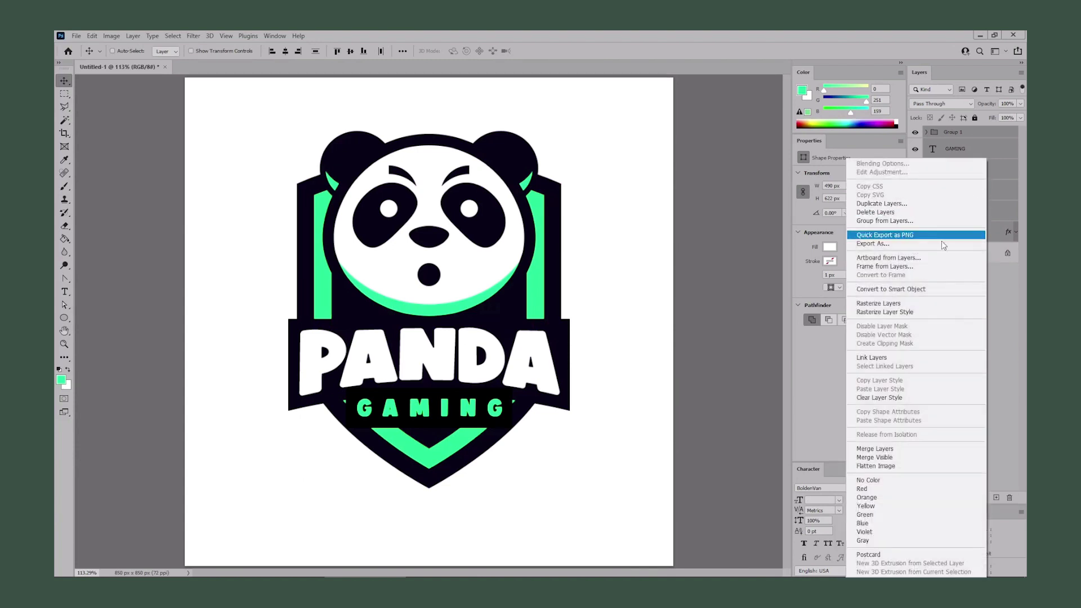
click(910, 290)
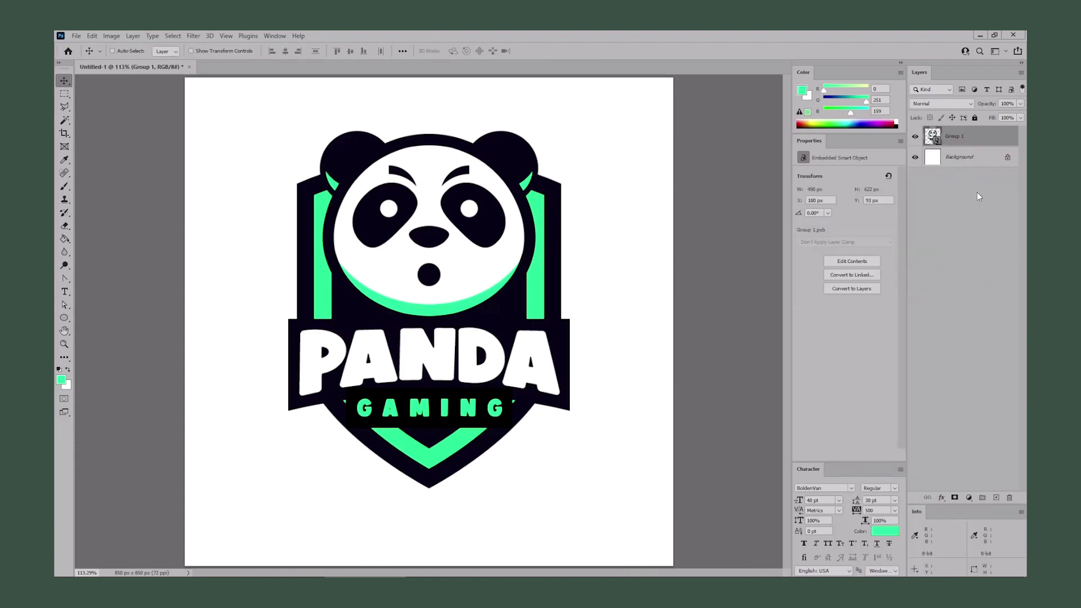
Turn the Background into a regular layer and add a linear gradient overlay at a -45° angle
double_click(987, 160)
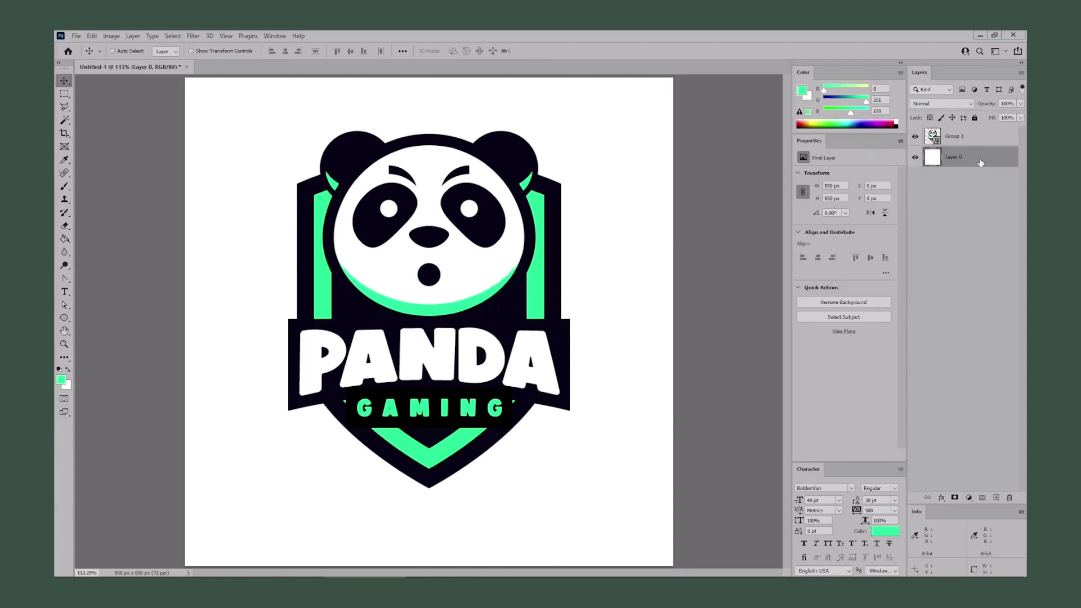
double_click(981, 164)
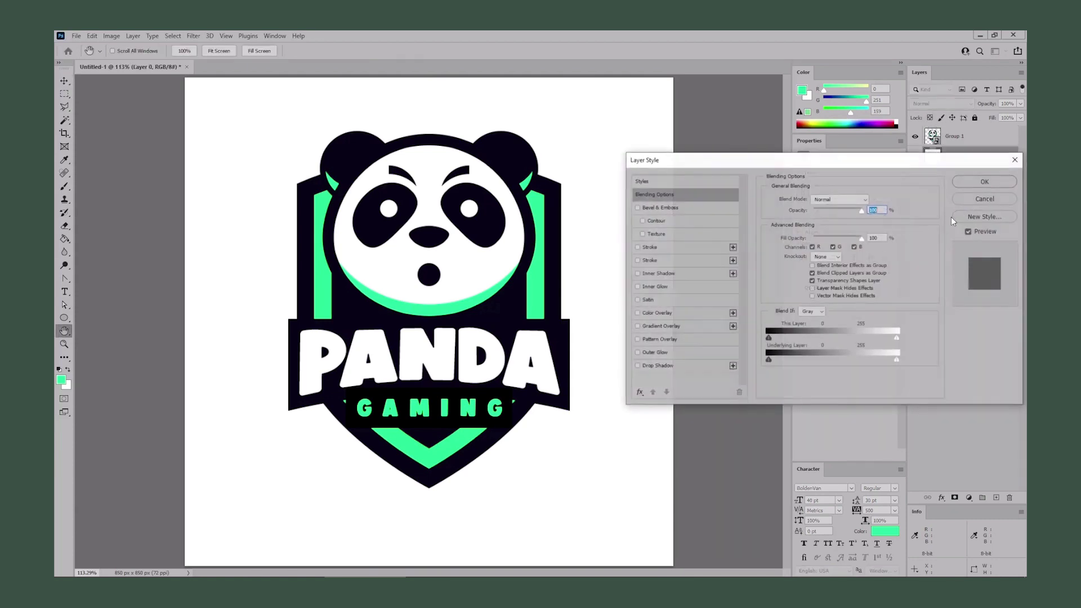
click(686, 330)
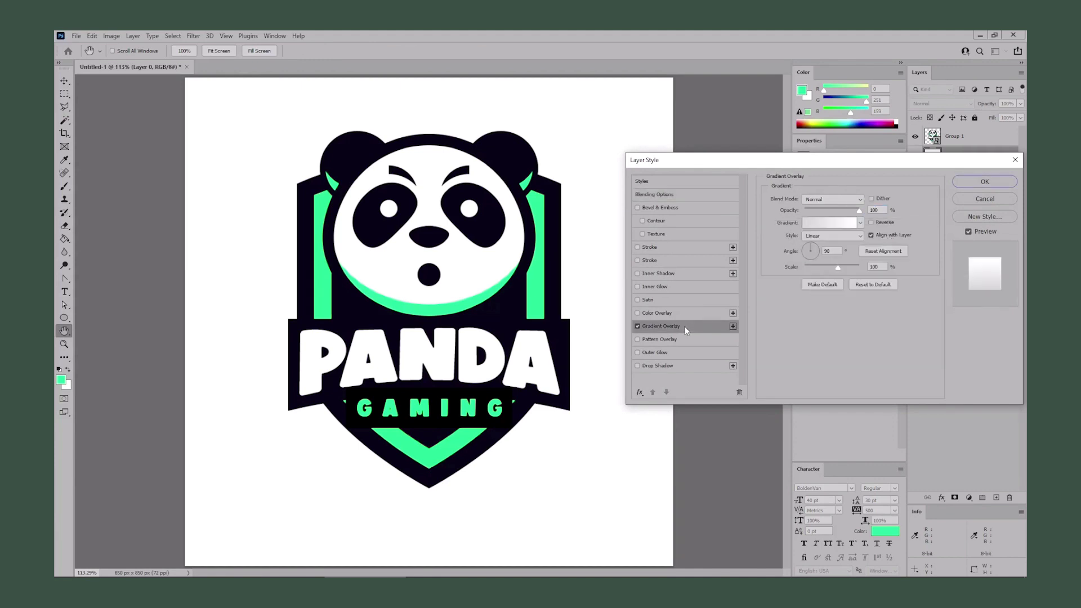
double_click(831, 251)
text(-45)
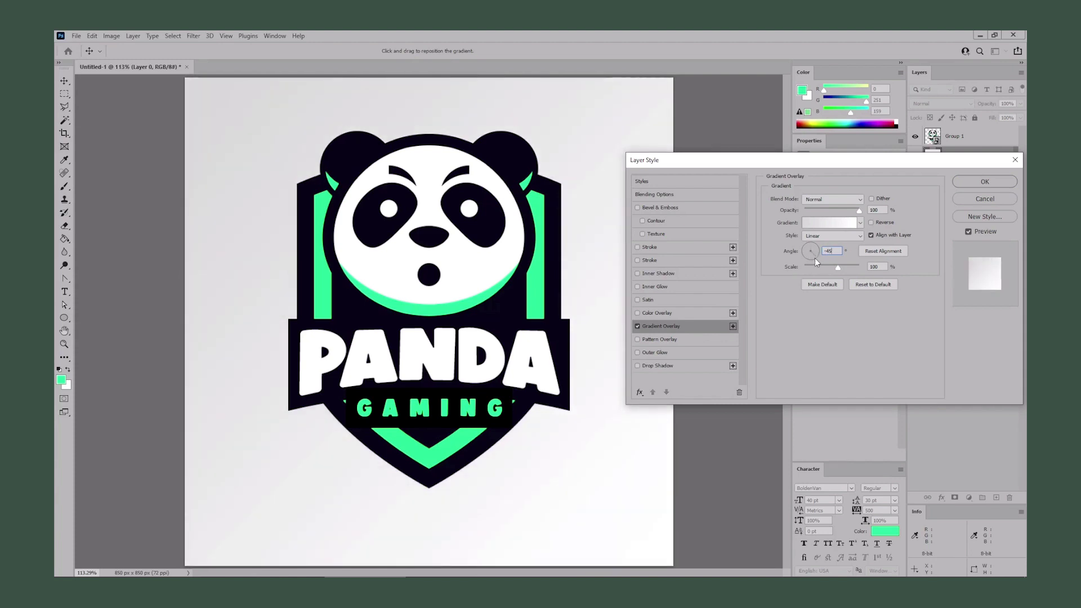
Set the gradient's starting color stop to the emblem's green (00fb96)
click(826, 224)
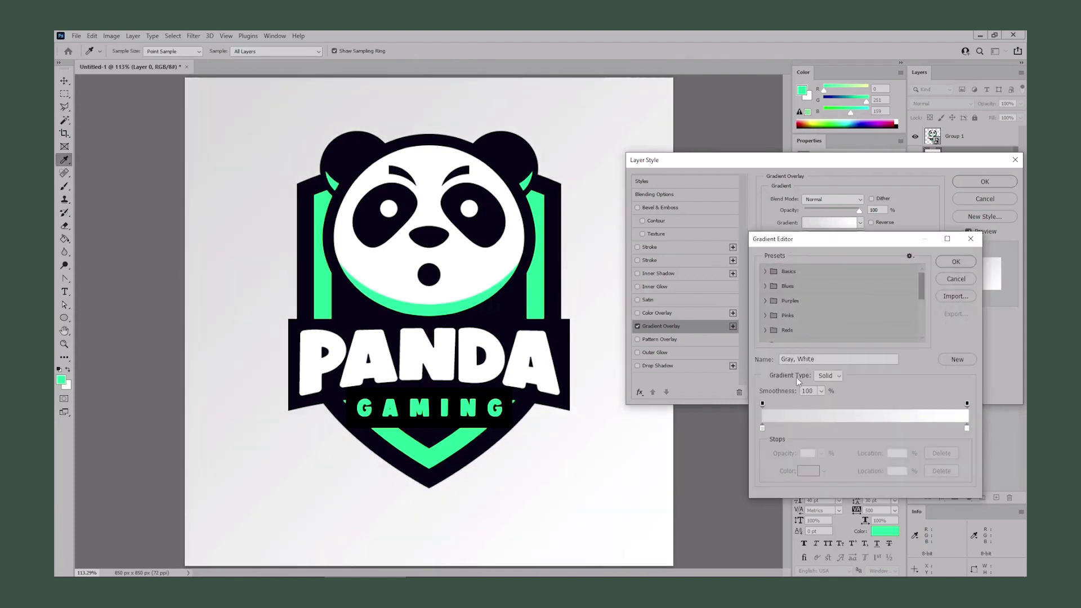
double_click(763, 427)
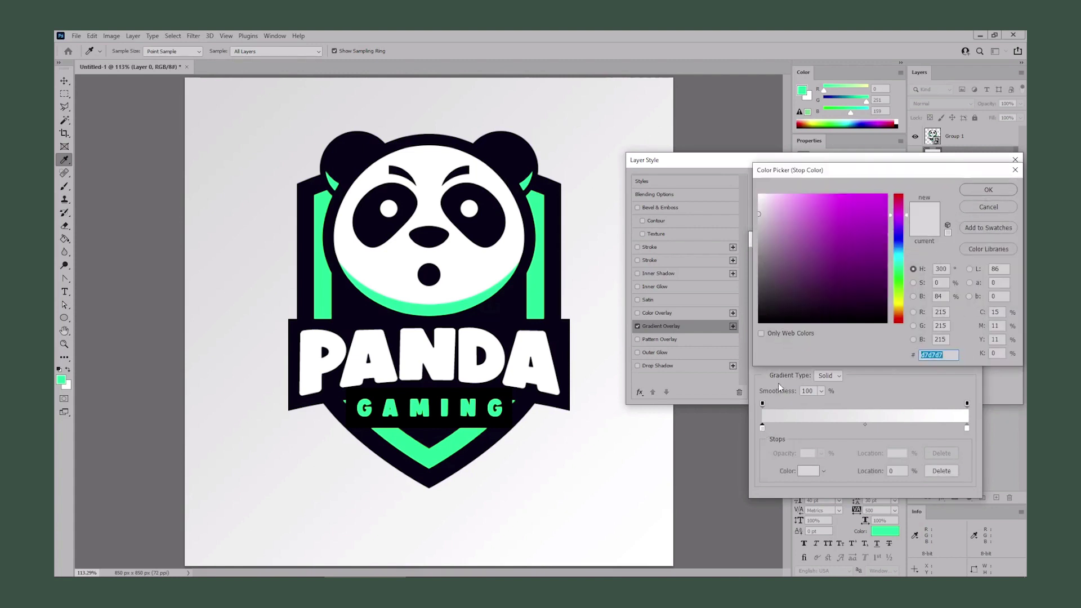
click(539, 300)
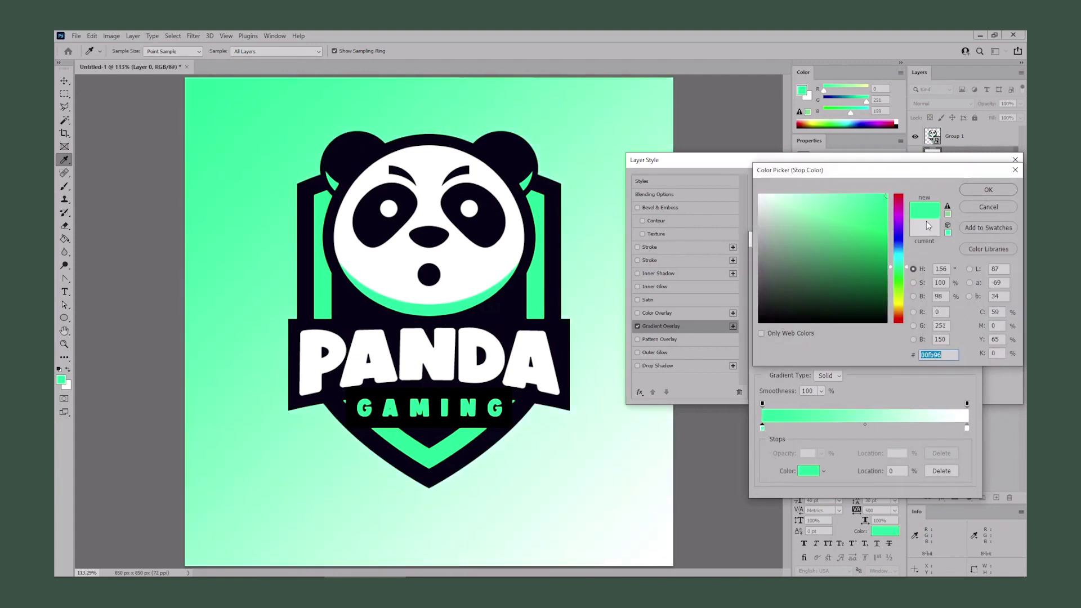
click(988, 190)
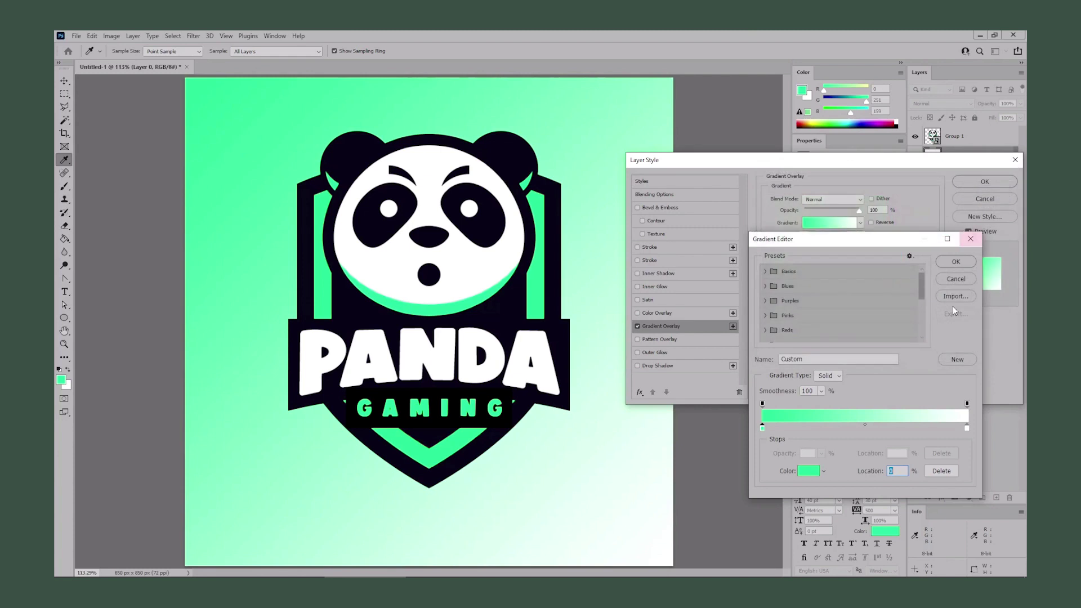
Set the gradient's end color stop to the banner's dark navy and apply the gradient overlay
double_click(967, 430)
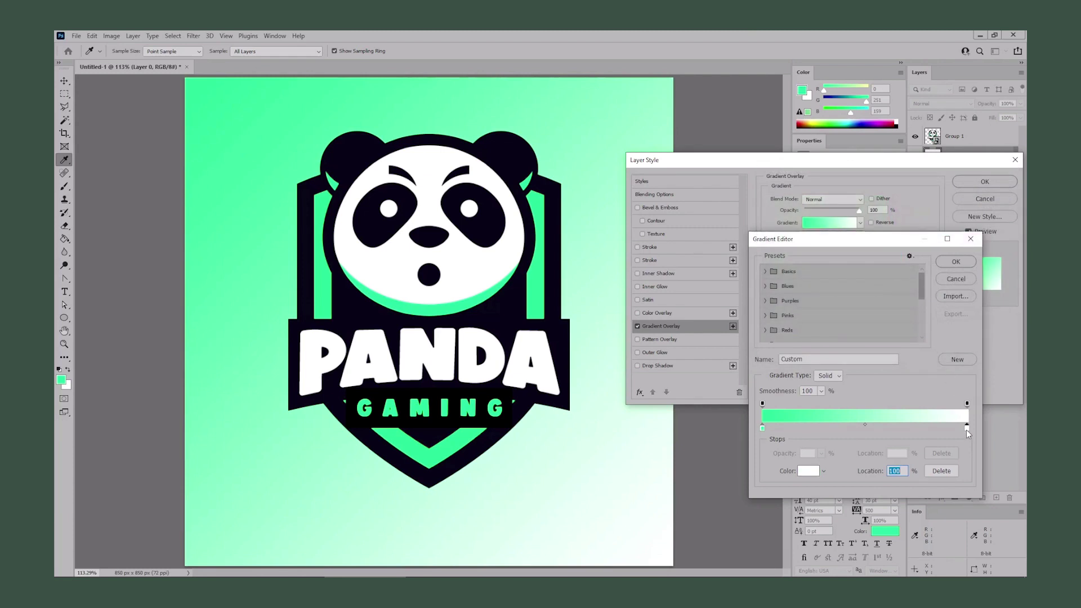
click(560, 335)
click(984, 190)
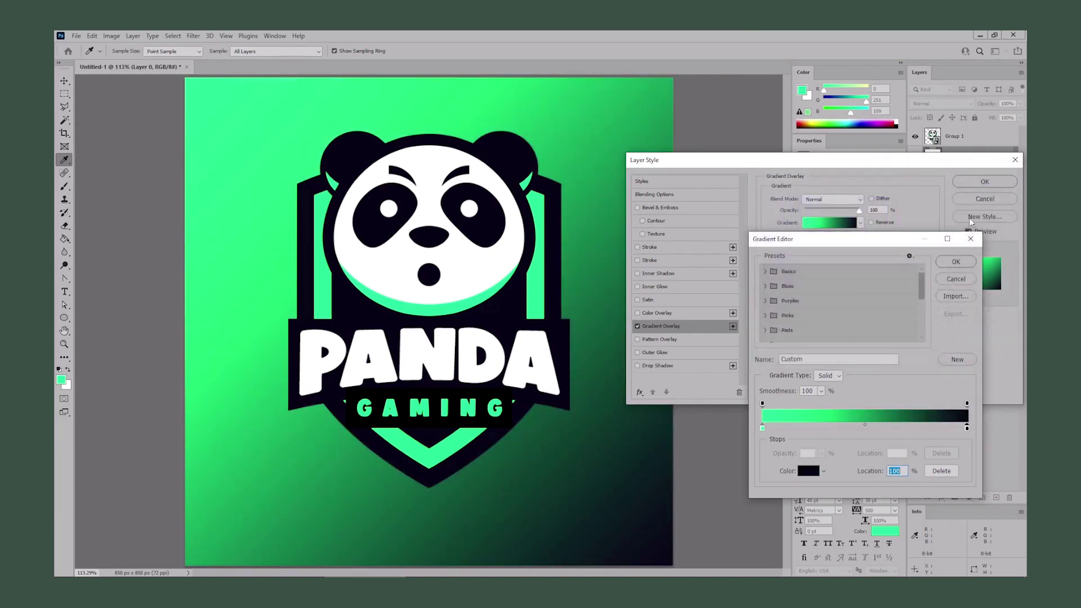
click(964, 261)
click(977, 184)
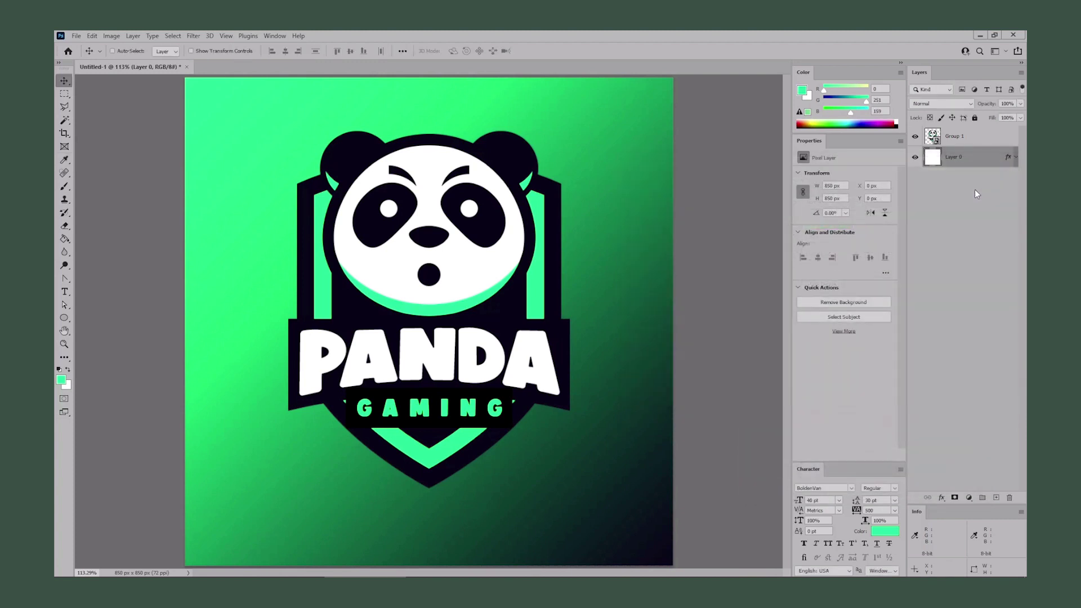
Duplicate the emblem smart object and scale the lower one, Group 1, to 200% in width and height
click(983, 141)
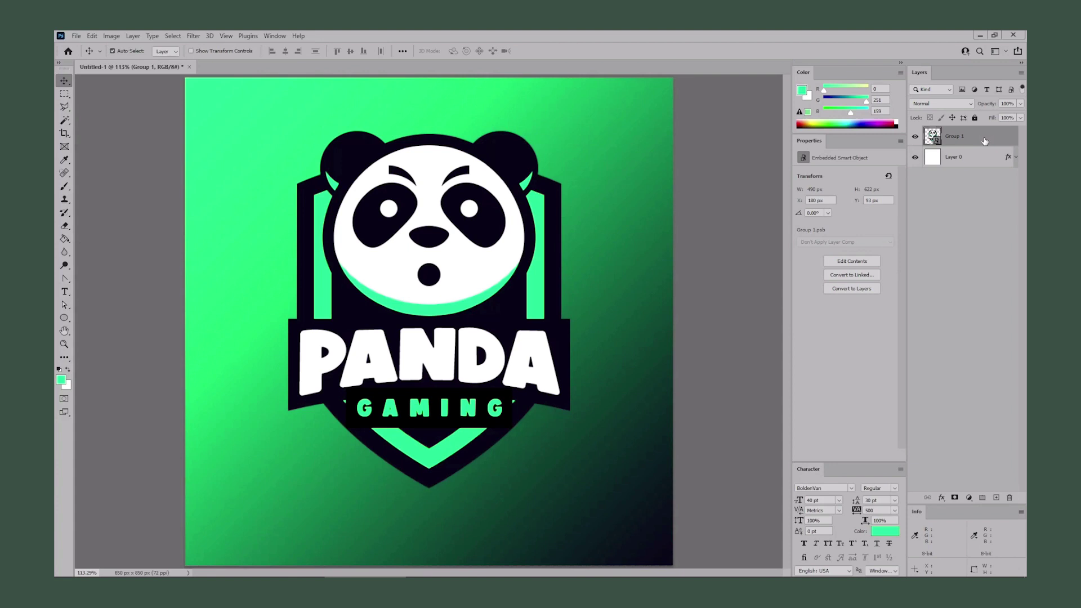
key(ctrl+j)
click(981, 159)
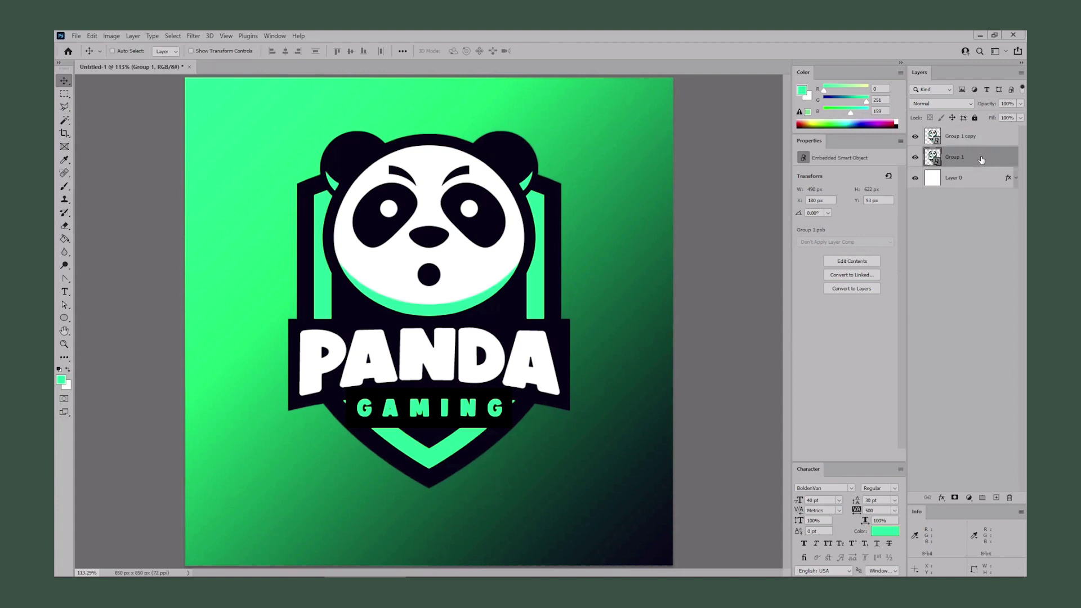
key(ctrl+t)
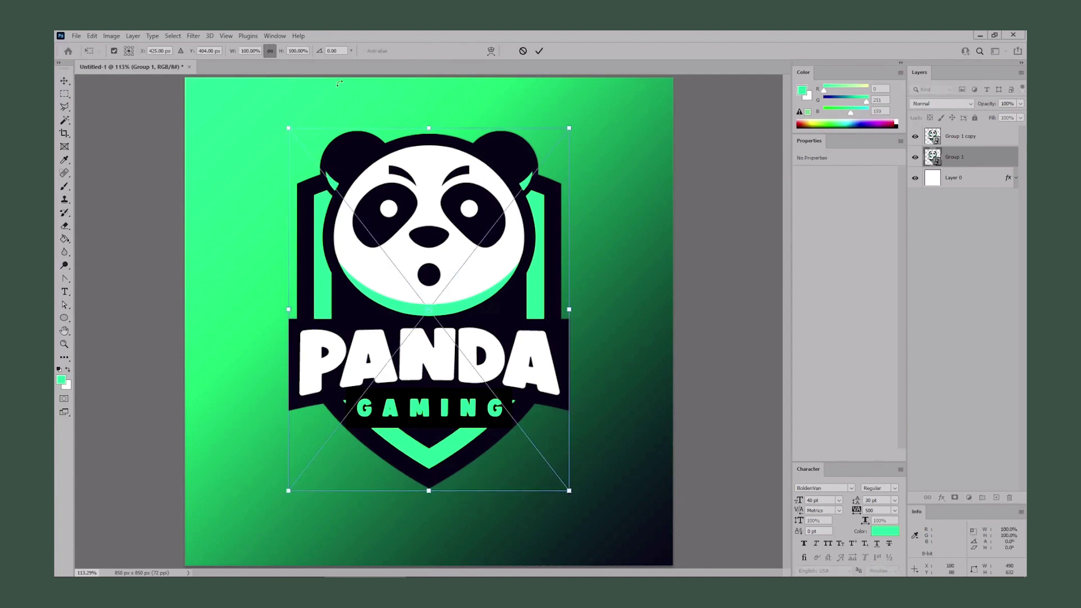
text(200)
key(Return)
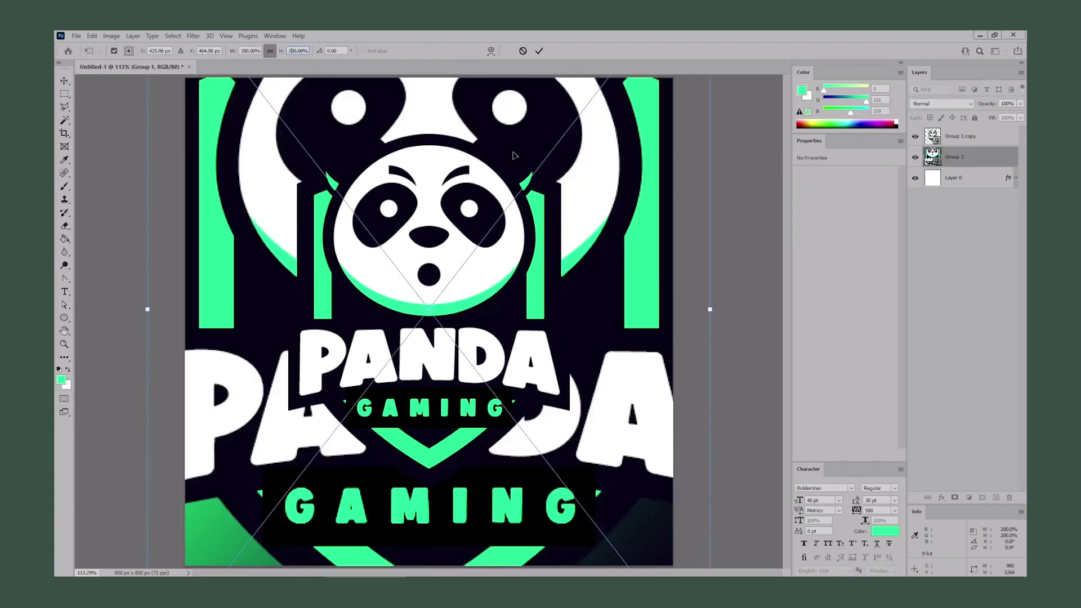
key(Return)
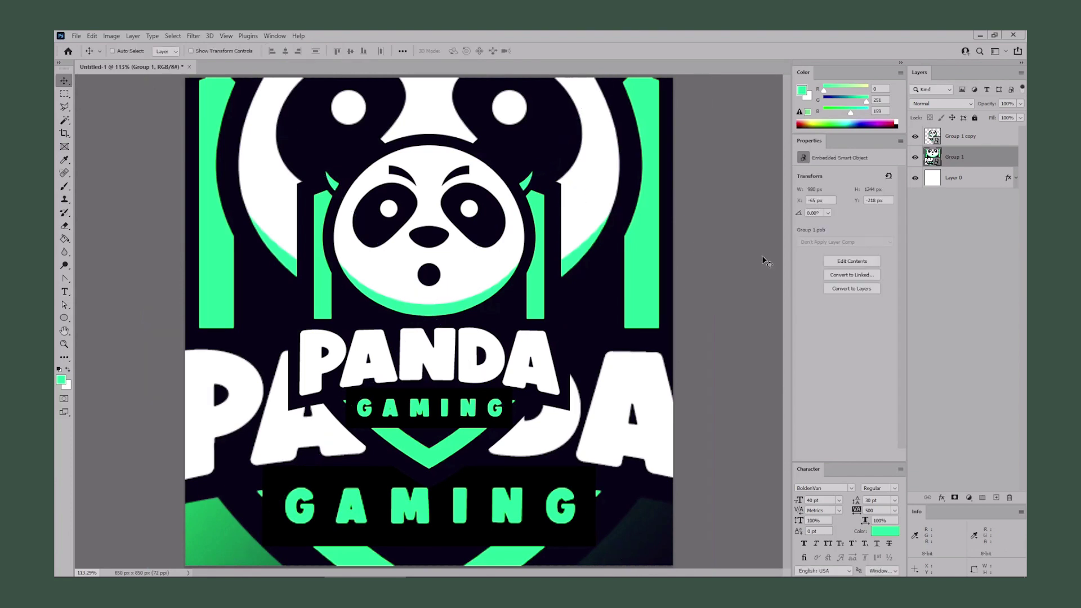
Lower the enlarged emblem layer's opacity to 10%
click(989, 106)
text(10)
key(Return)
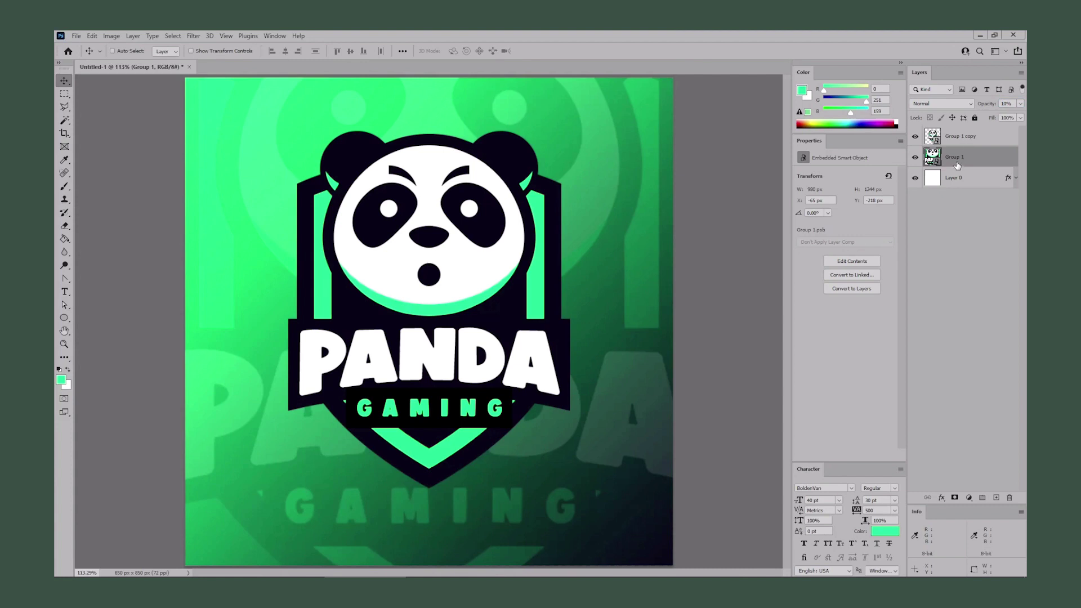
Add a white (ffffff) outside stroke of 20 px to the top emblem layer, Group 1 copy
double_click(994, 140)
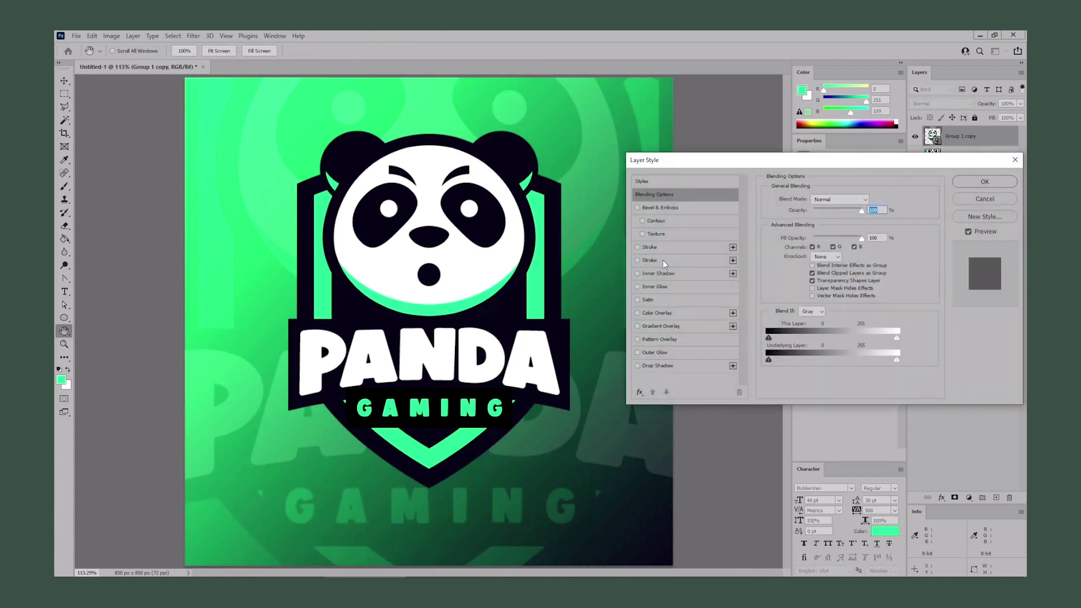
click(663, 261)
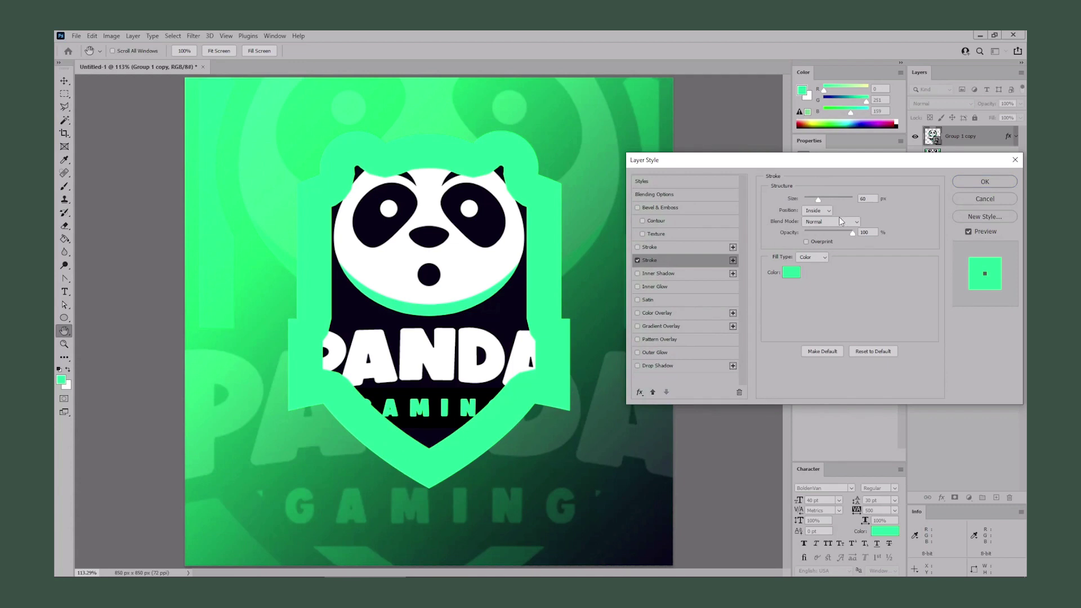
text(20)
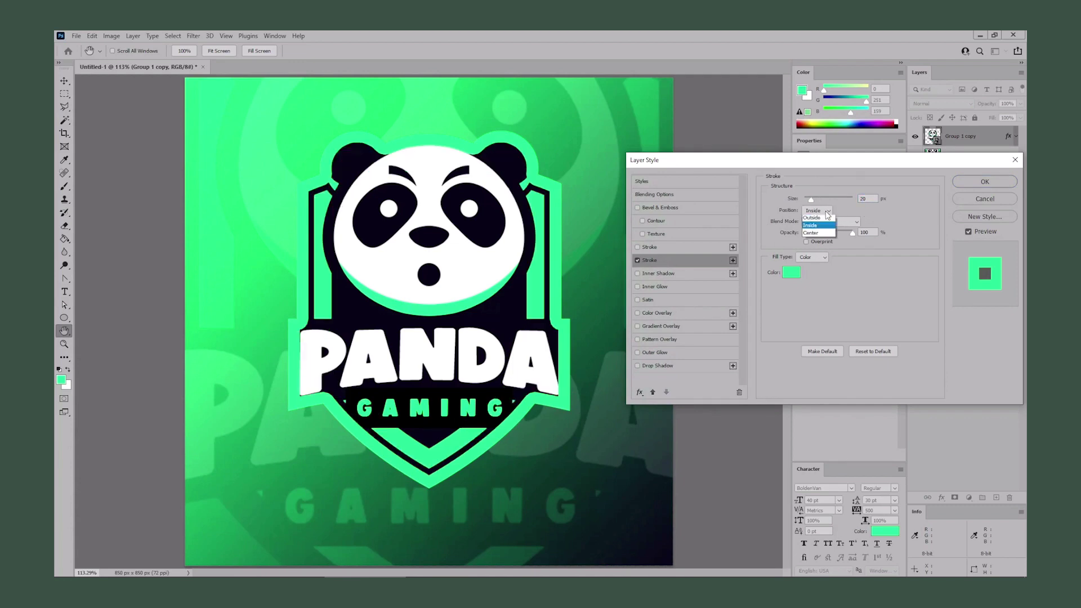
click(827, 212)
click(812, 219)
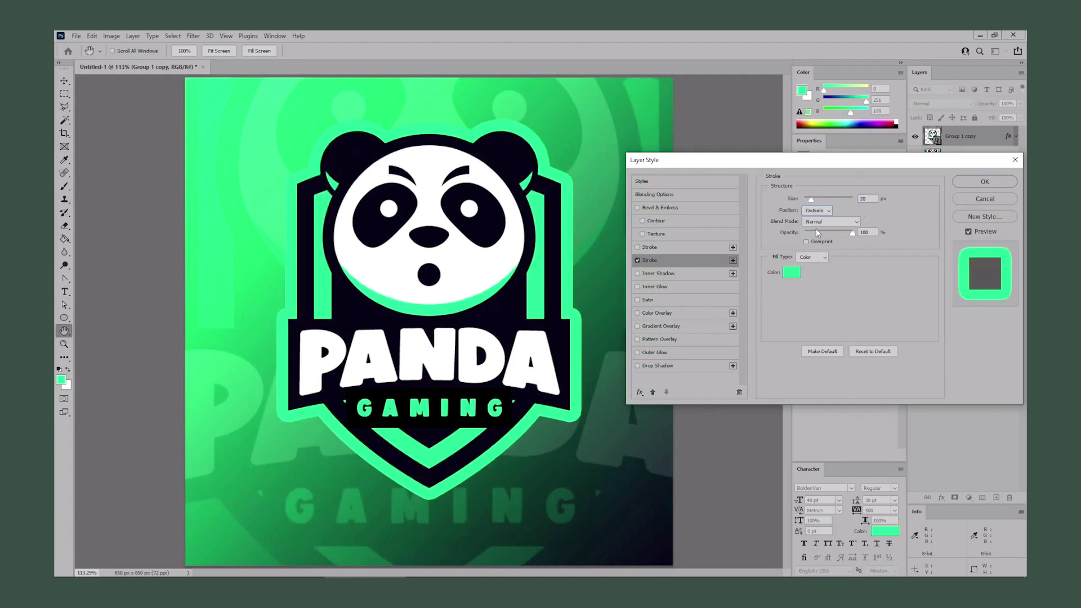
click(791, 272)
text(ffffff)
click(981, 188)
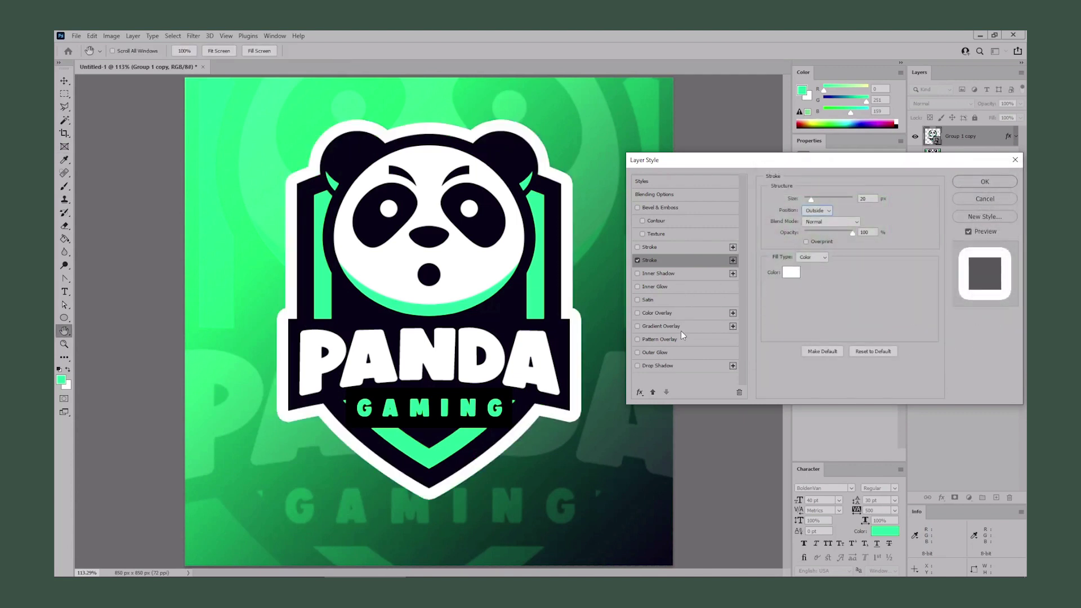
Apply a black drop shadow to the top emblem with 50% opacity, 30 px distance and 60 px size, and view the artwork at 100%
click(676, 366)
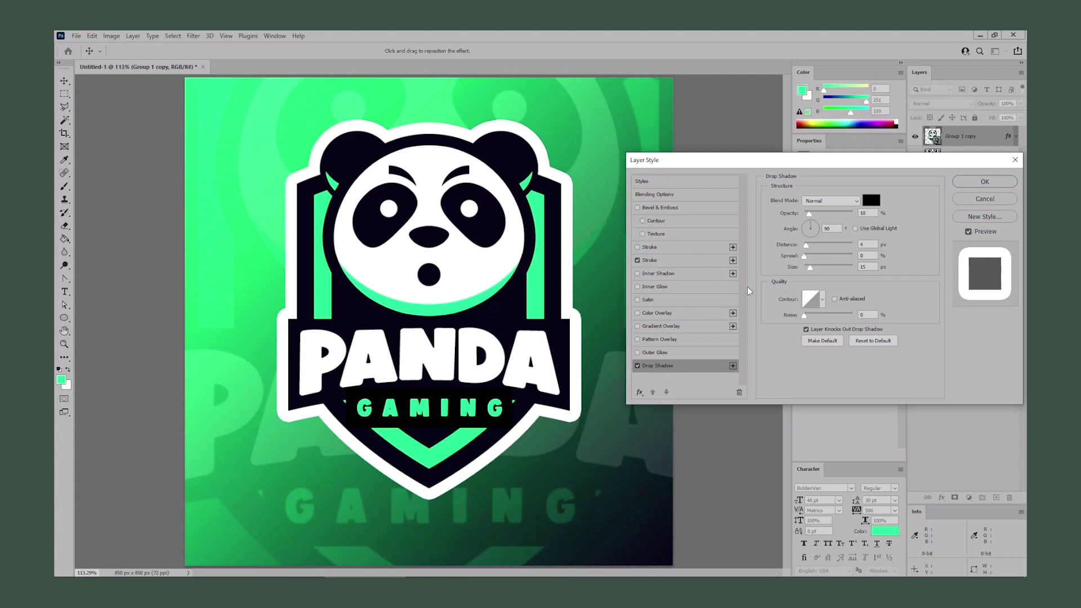
click(870, 201)
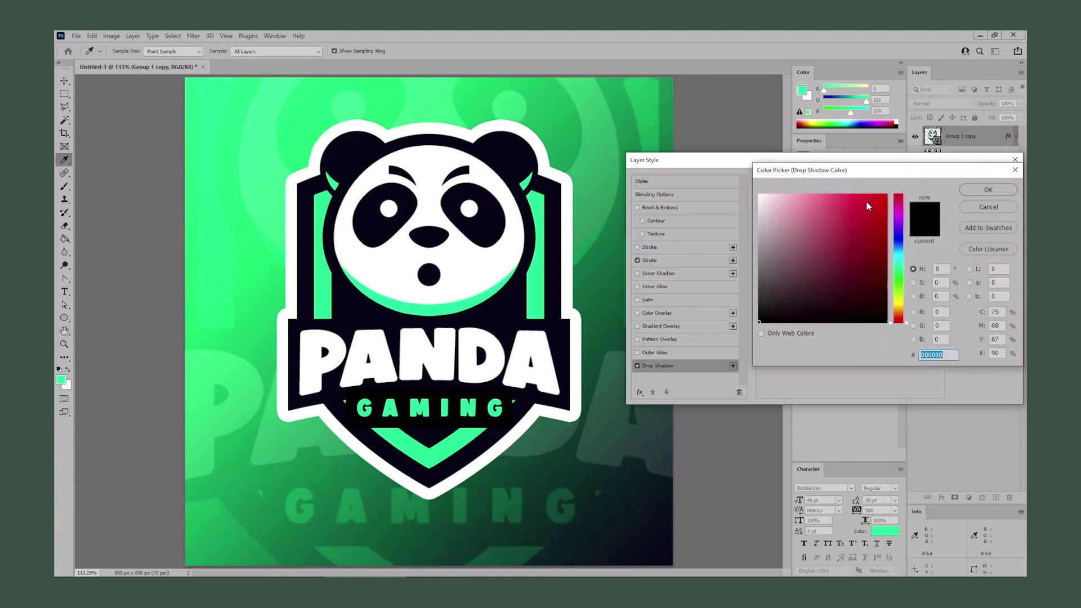
key(Escape)
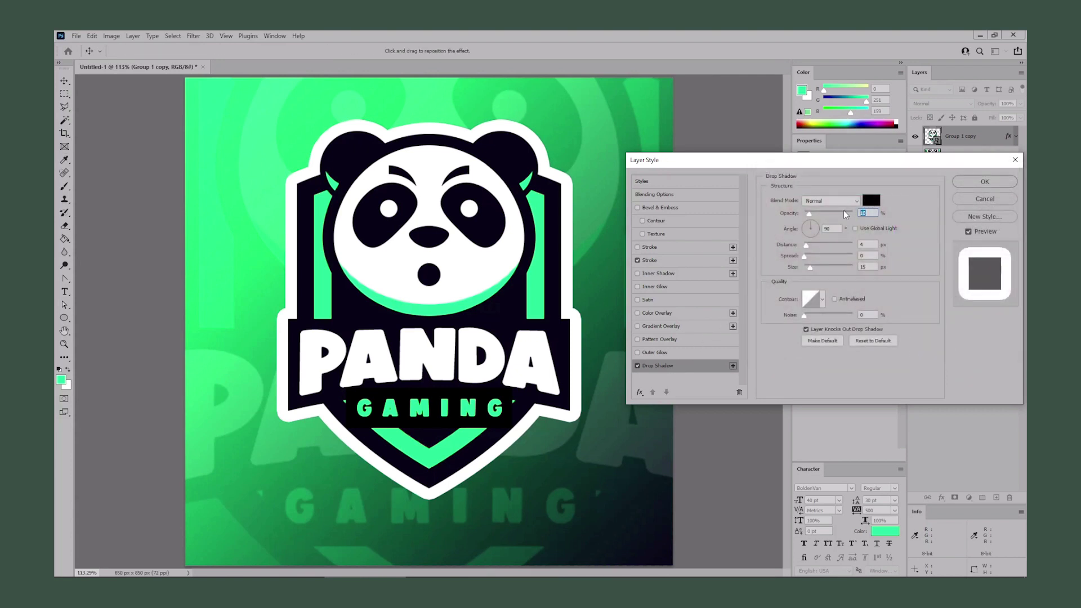
text(50)
double_click(869, 245)
text(30)
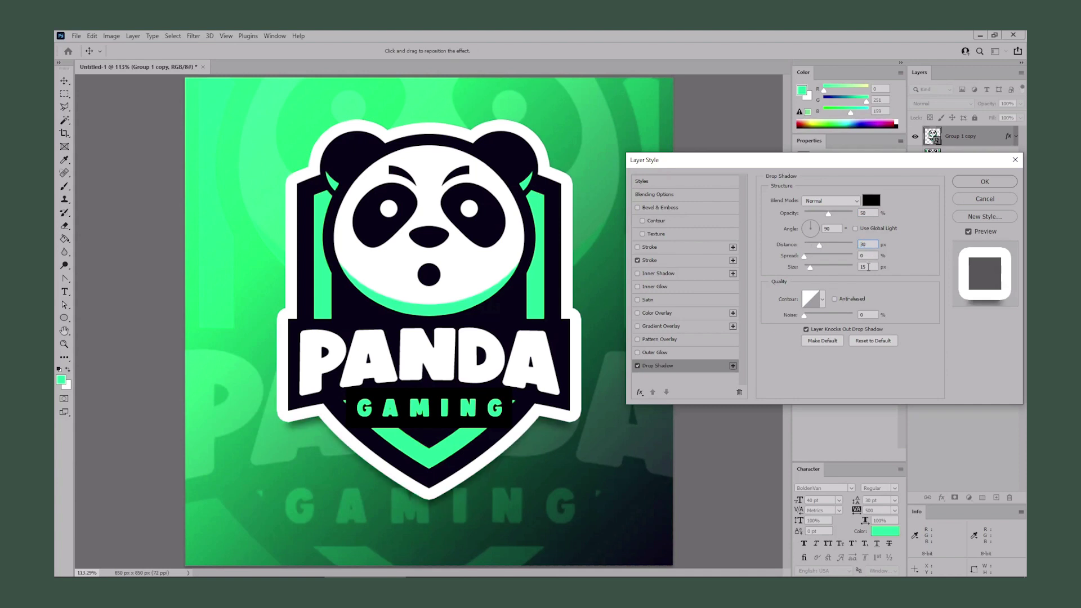
double_click(867, 267)
text(60)
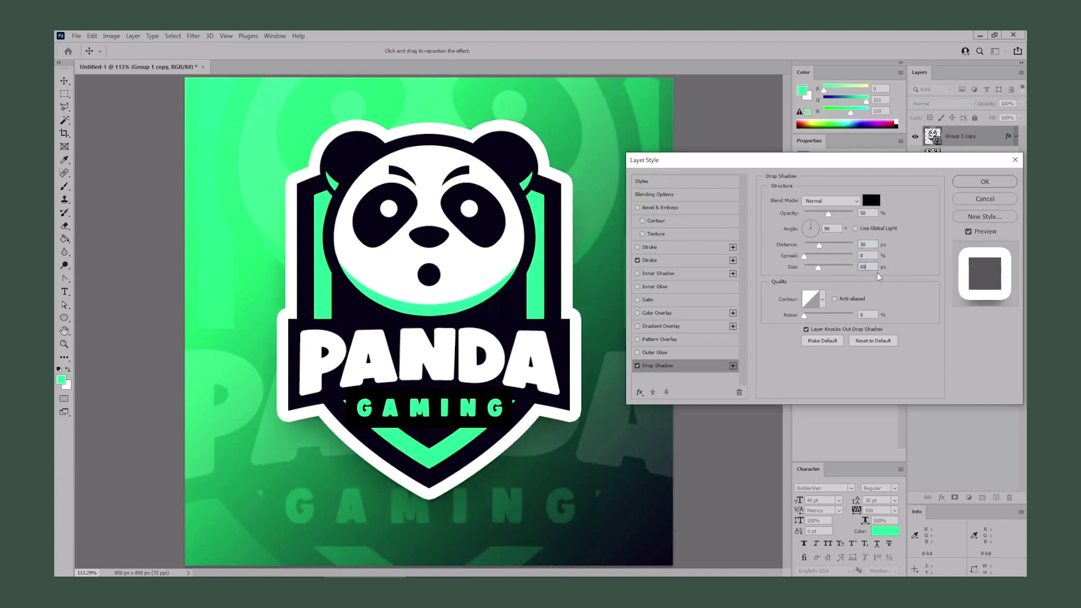
click(969, 183)
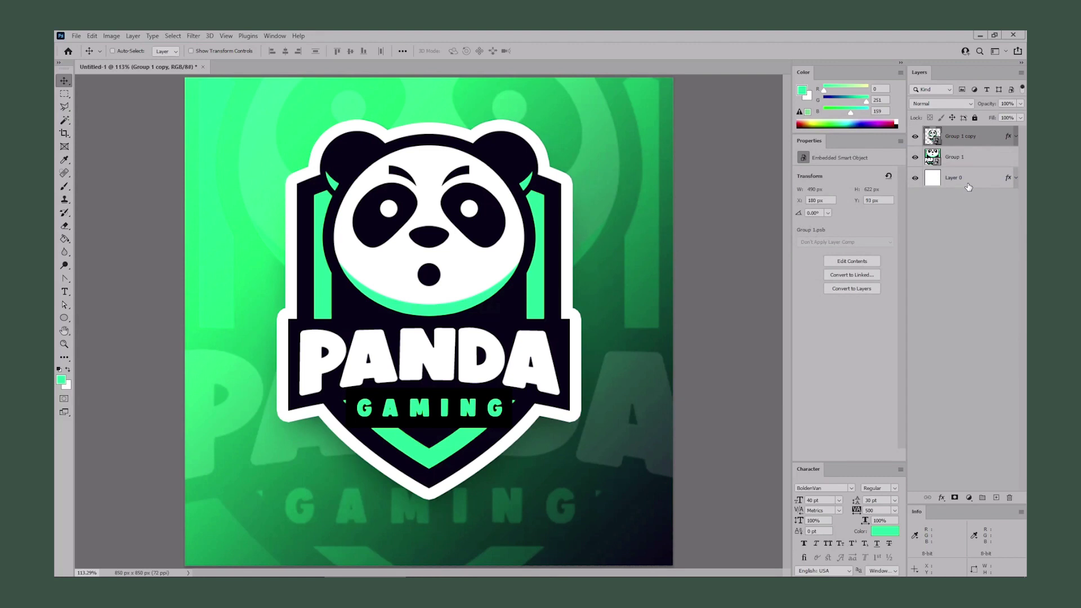
key(ctrl+1)
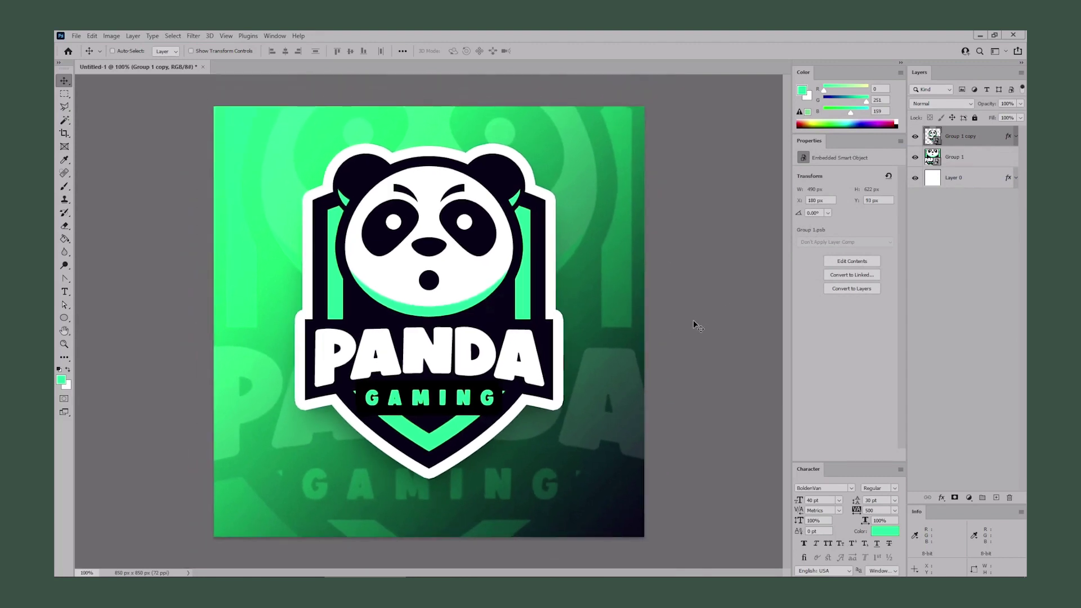